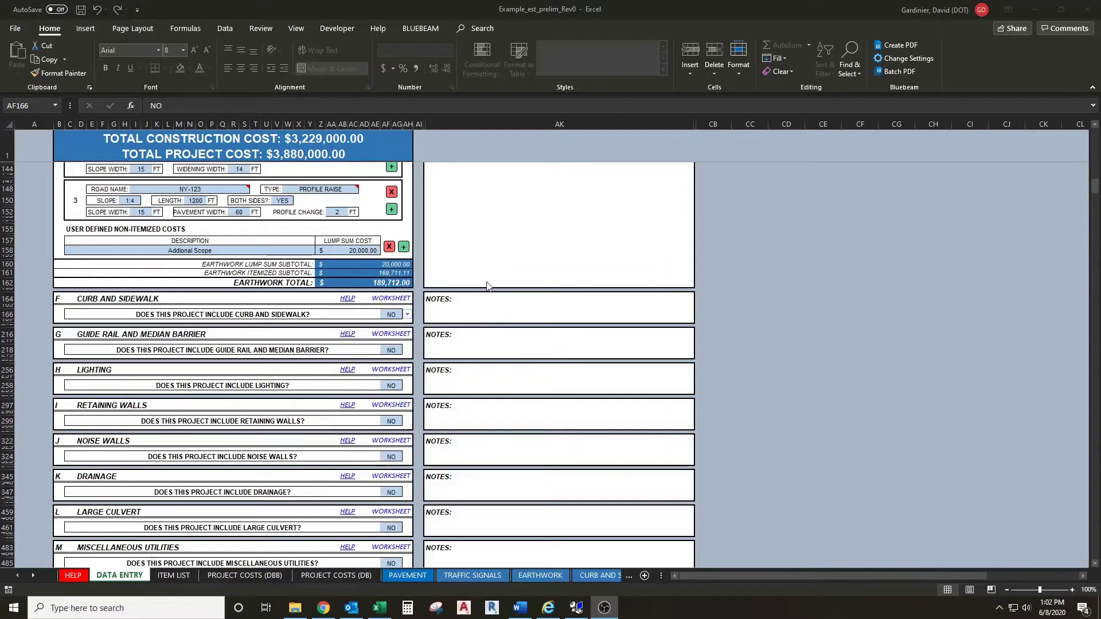
Answer YES to Curb and Sidewalk to reveal the blank New Curb and New Sidewalk sections.
{"action": "scroll", "coordinate": [431, 355], "scroll_direction": "up", "scroll_amount": 1}
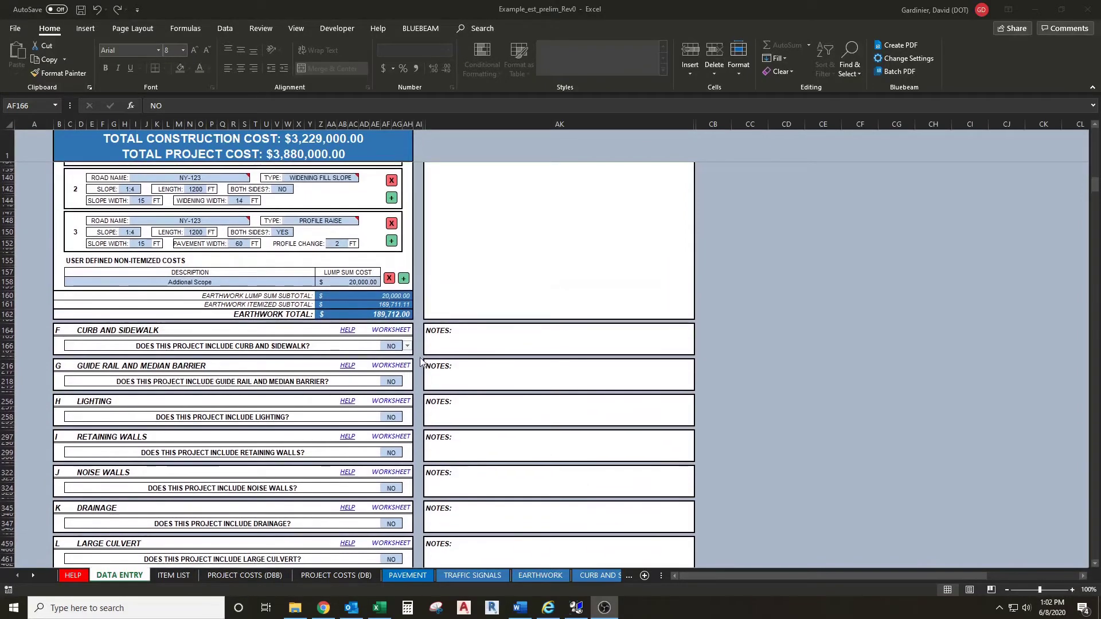
{"action": "scroll", "coordinate": [429, 348], "scroll_direction": "up", "scroll_amount": 1}
{"action": "scroll", "coordinate": [429, 349], "scroll_direction": "up", "scroll_amount": 2}
{"action": "scroll", "coordinate": [427, 349], "scroll_direction": "up", "scroll_amount": 2}
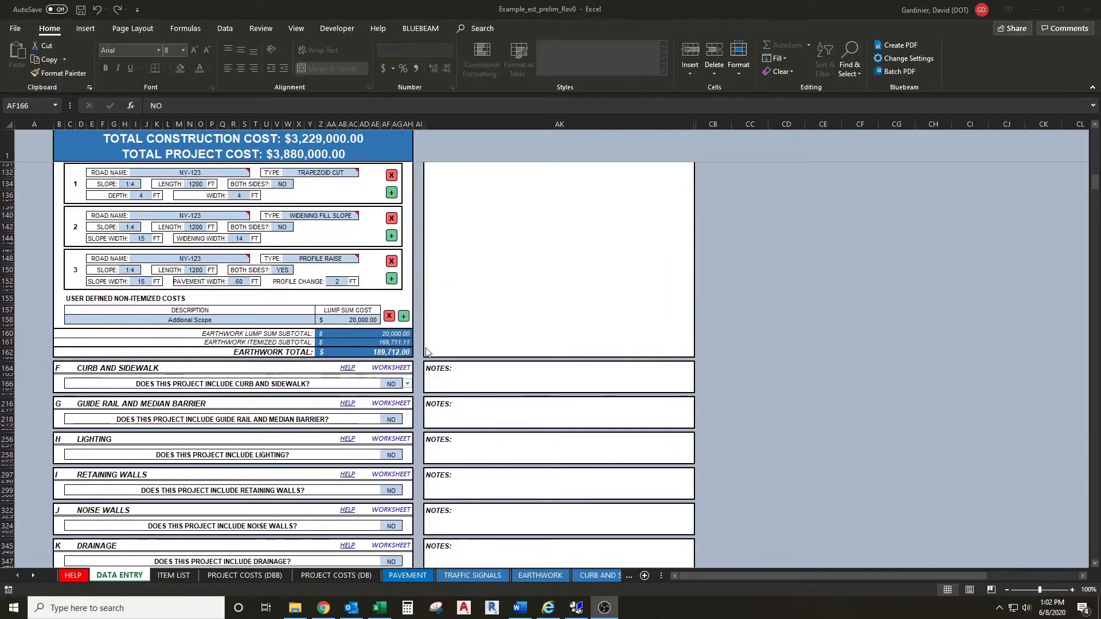
{"action": "scroll", "coordinate": [427, 351], "scroll_direction": "up", "scroll_amount": 1}
{"action": "scroll", "coordinate": [427, 350], "scroll_direction": "down", "scroll_amount": 1}
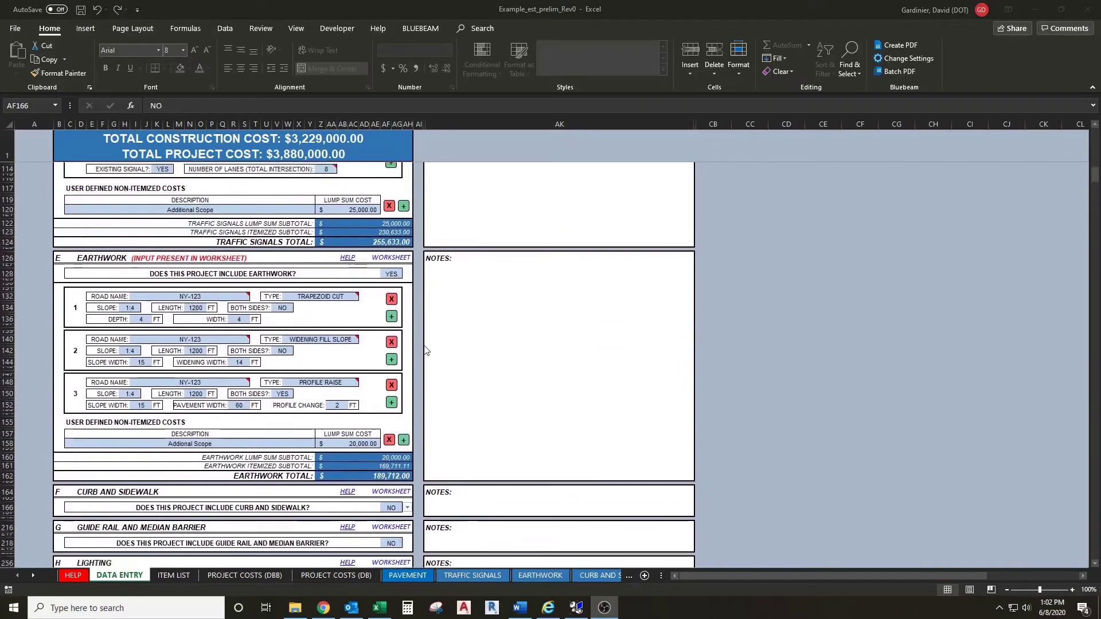
{"action": "scroll", "coordinate": [426, 351], "scroll_direction": "down", "scroll_amount": 2}
{"action": "scroll", "coordinate": [426, 351], "scroll_direction": "down", "scroll_amount": 2}
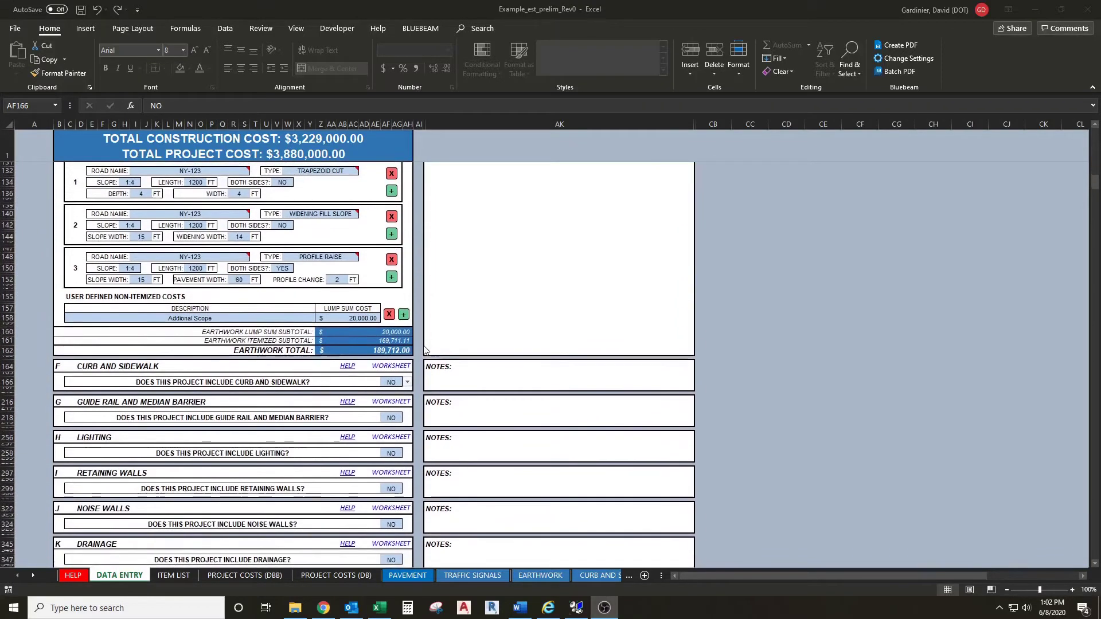
{"action": "scroll", "coordinate": [424, 348], "scroll_direction": "down", "scroll_amount": 1}
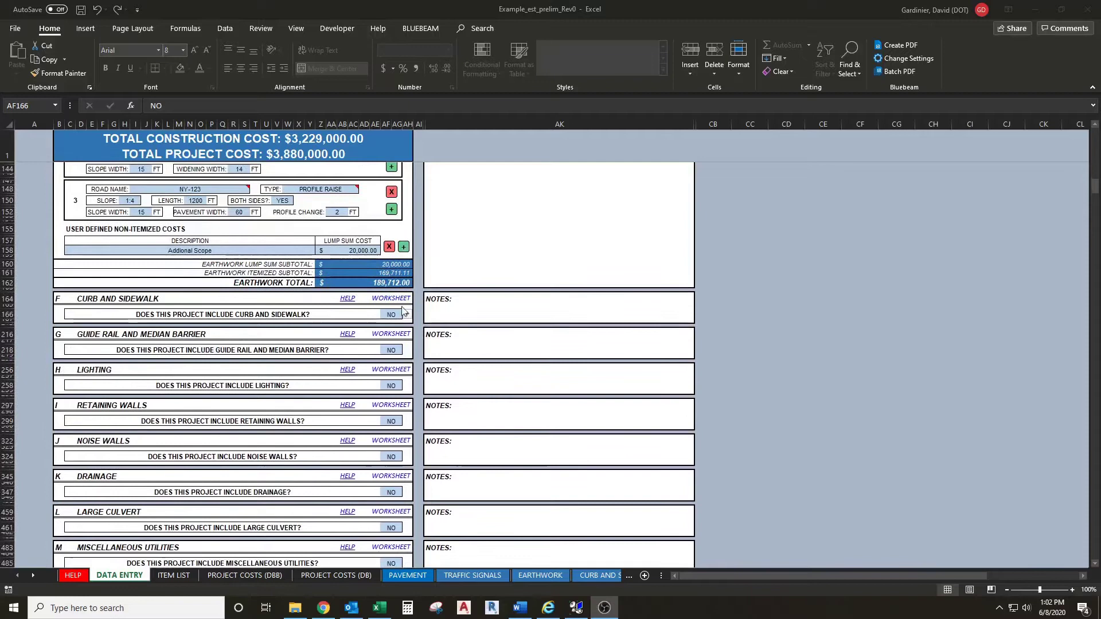
{"action": "scroll", "coordinate": [195, 309], "scroll_direction": "down", "scroll_amount": 1}
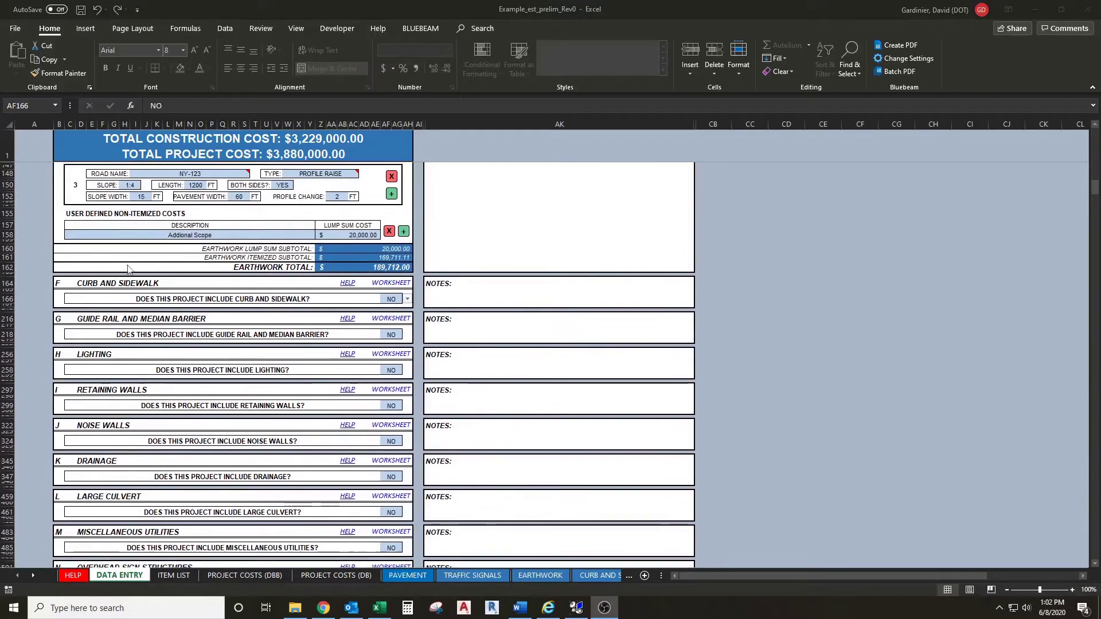
{"action": "scroll", "coordinate": [230, 294], "scroll_direction": "down", "scroll_amount": 1}
{"action": "left_click", "coordinate": [396, 283]}
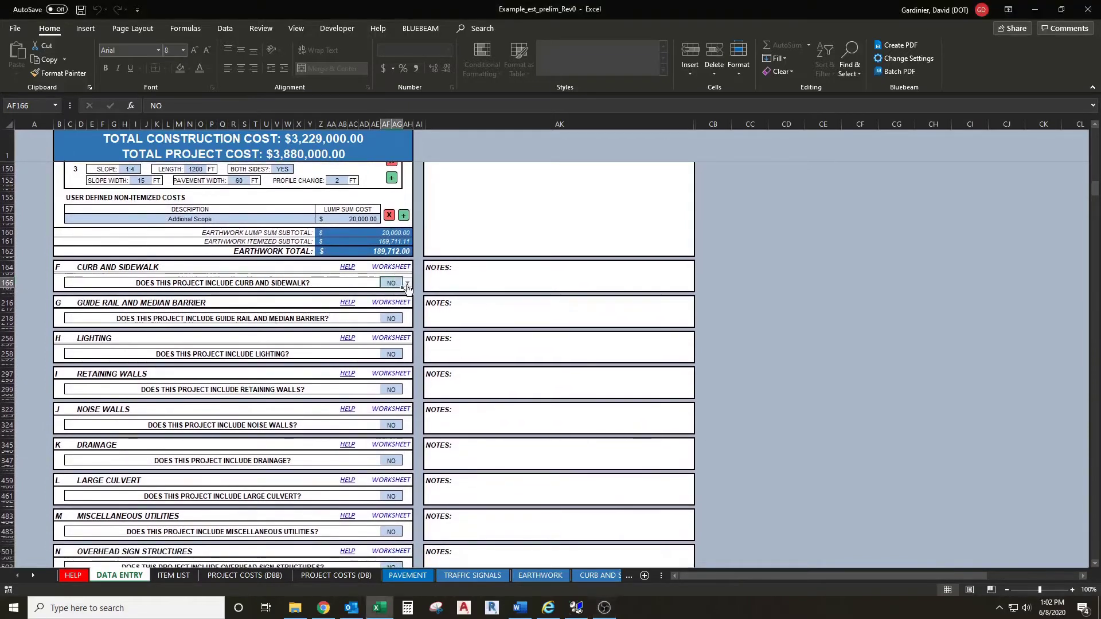
{"action": "left_click", "coordinate": [407, 284]}
{"action": "left_click", "coordinate": [393, 293]}
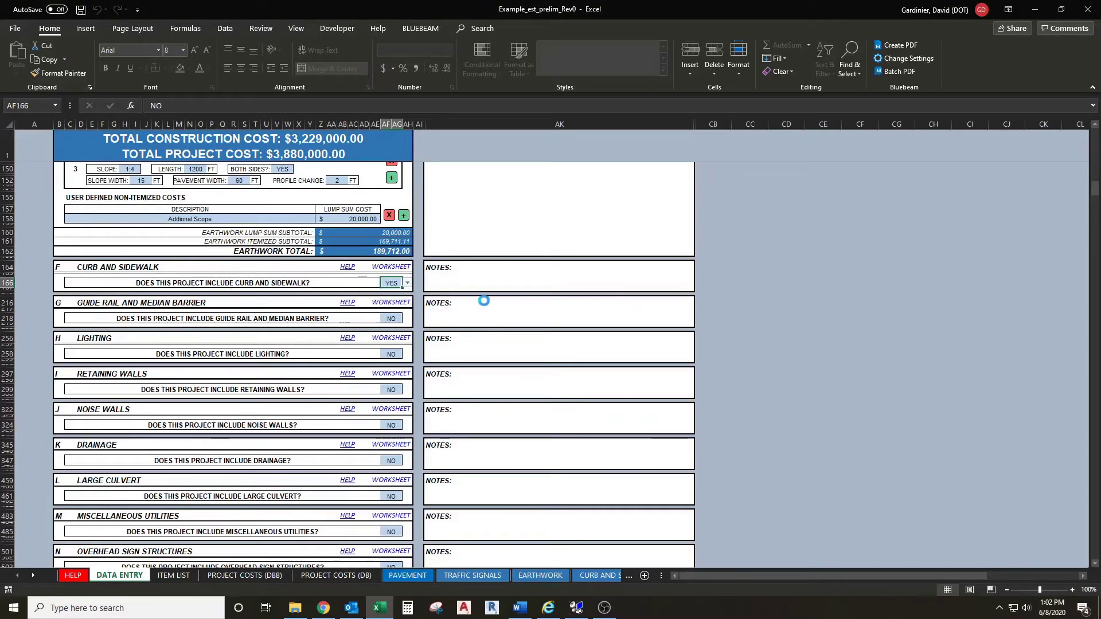
{"action": "left_click", "coordinate": [453, 250]}
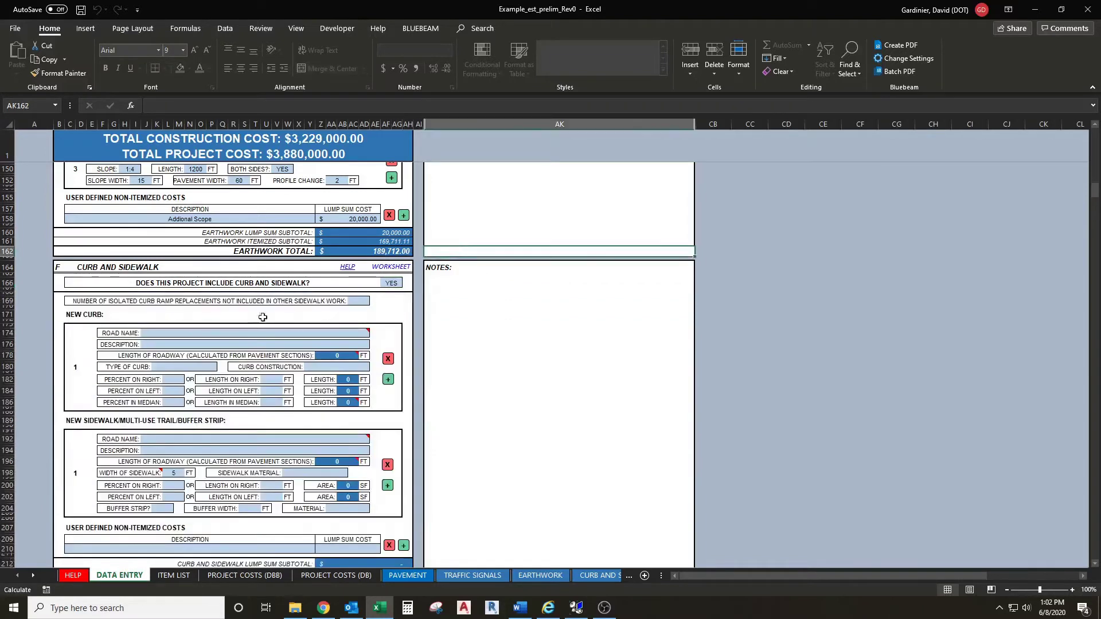
{"action": "scroll", "coordinate": [140, 316], "scroll_direction": "down", "scroll_amount": 3}
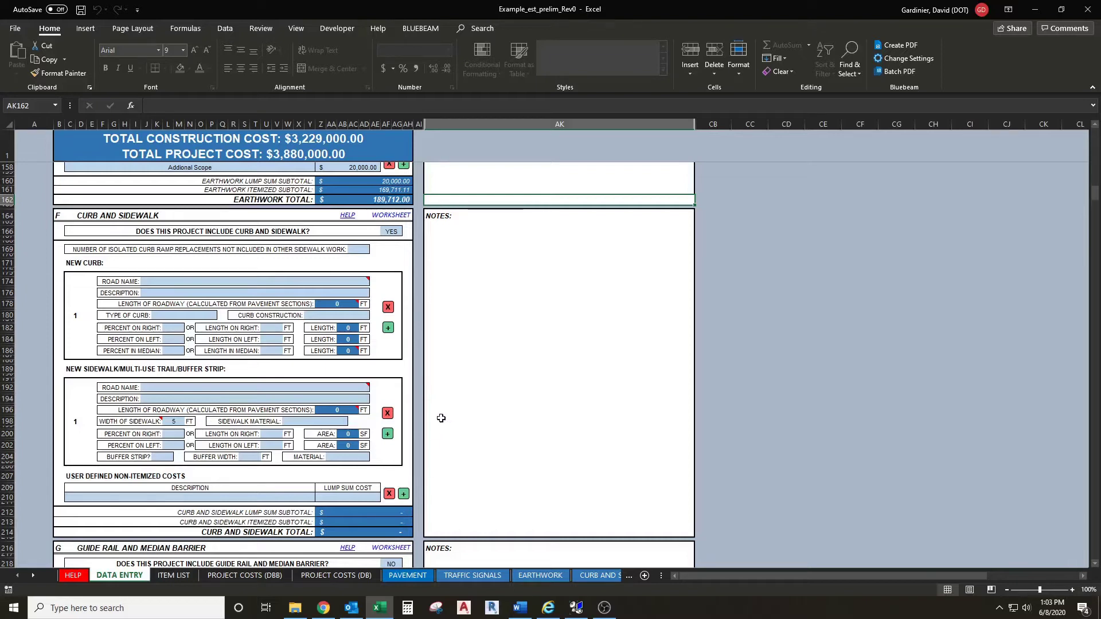
Enter 20 isolated curb ramp replacements.
{"action": "left_click", "coordinate": [359, 248]}
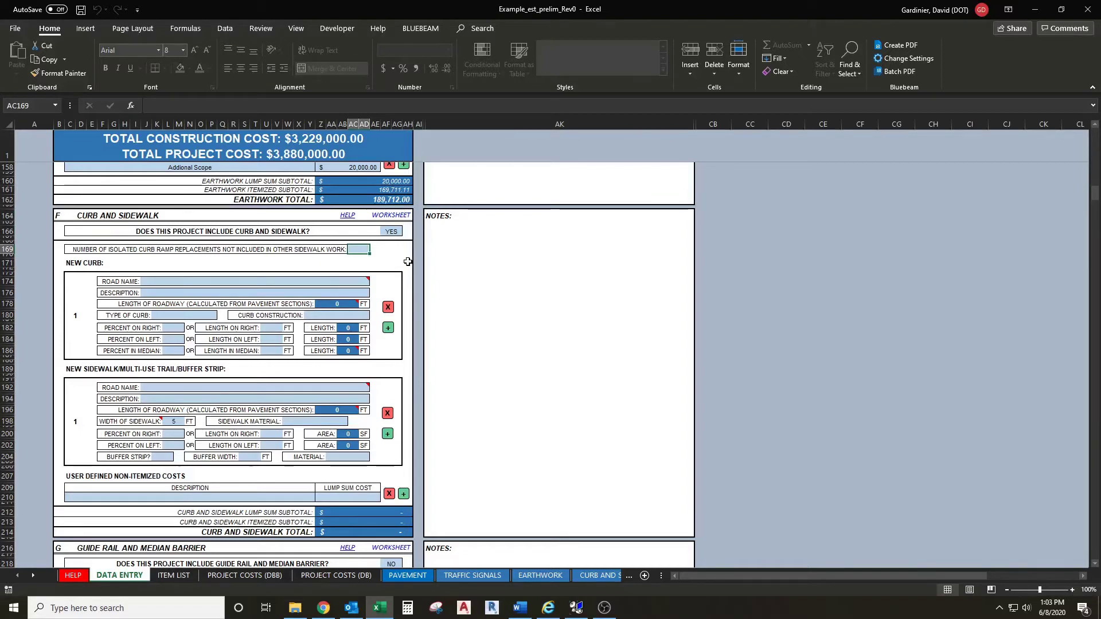
{"action": "type", "text": "20"}
{"action": "left_click", "coordinate": [408, 261]}
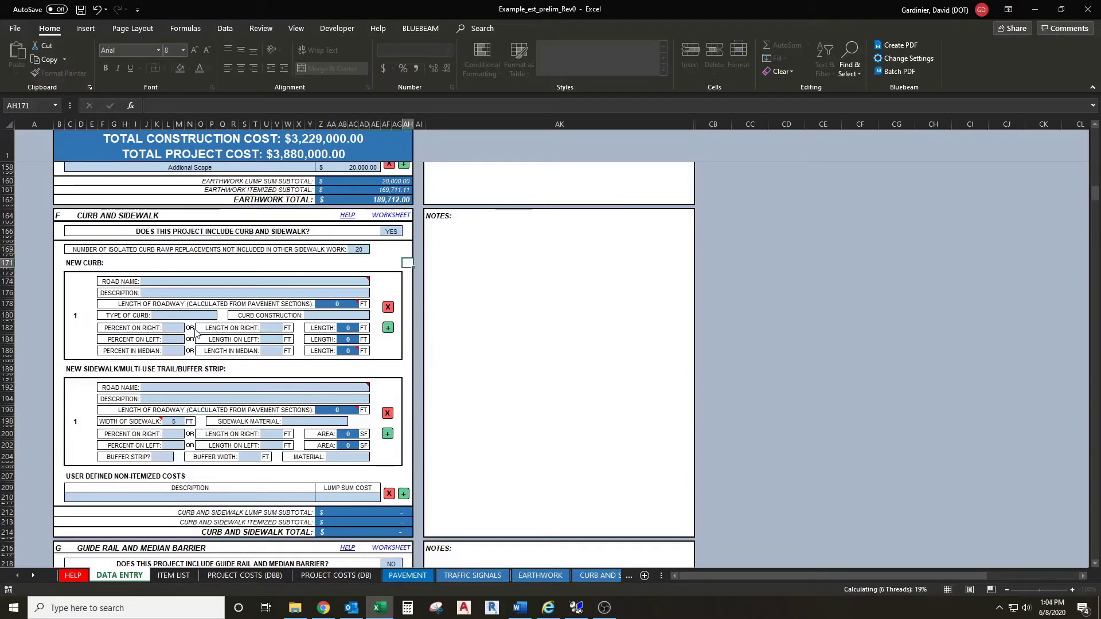
{"action": "left_click", "coordinate": [76, 345]}
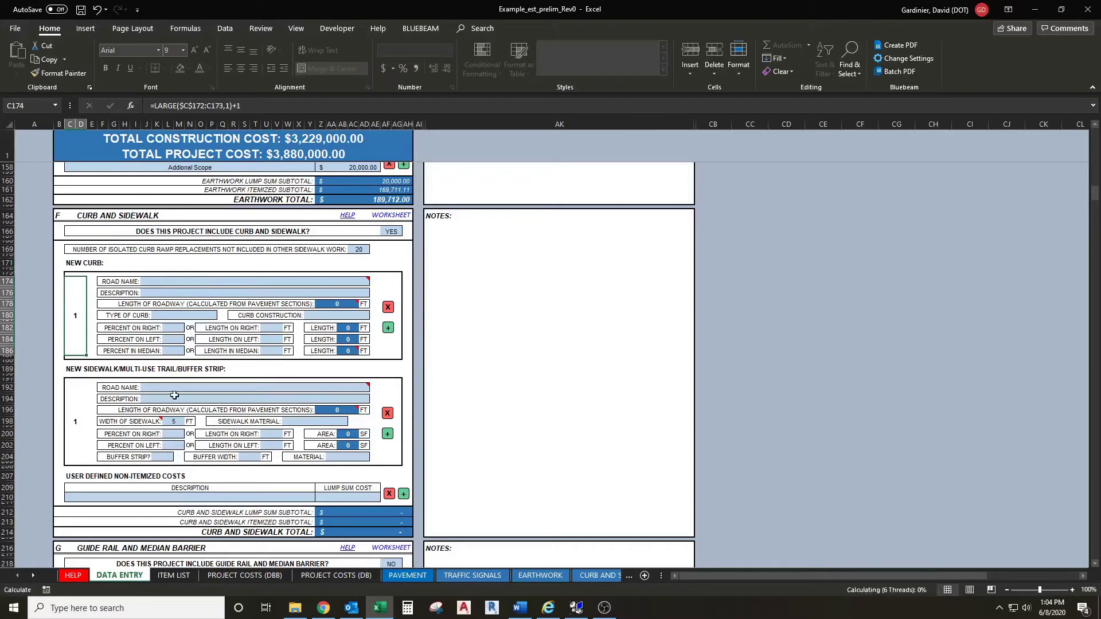
Assign road NY-123 to the New Curb entry, pulling in 5000 ft.
{"action": "left_click", "coordinate": [274, 284]}
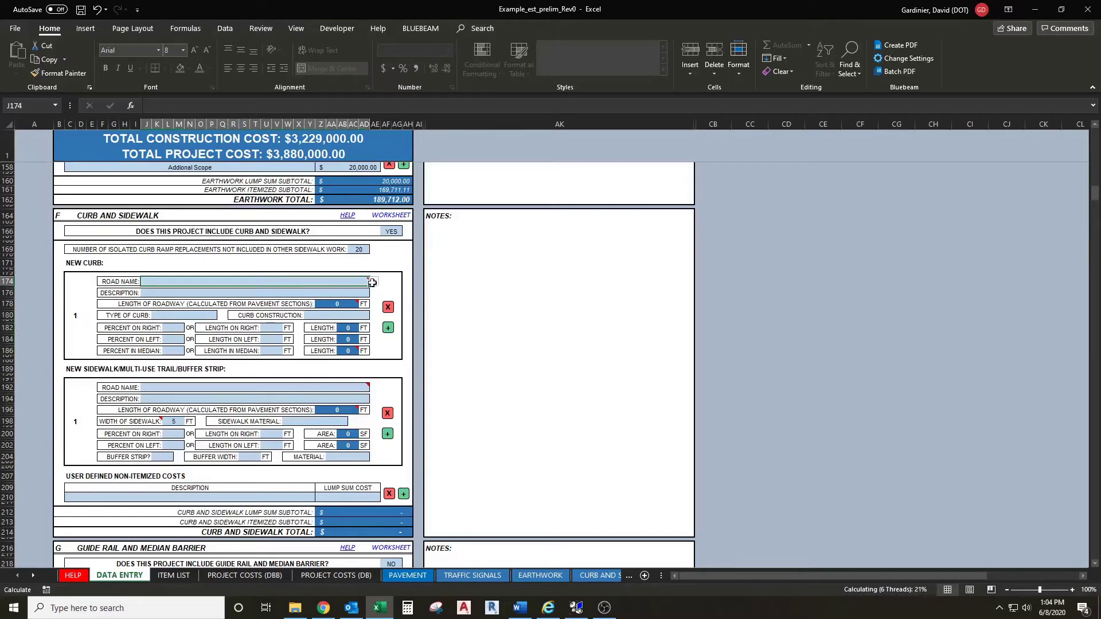
{"action": "key", "text": "alt+Down"}
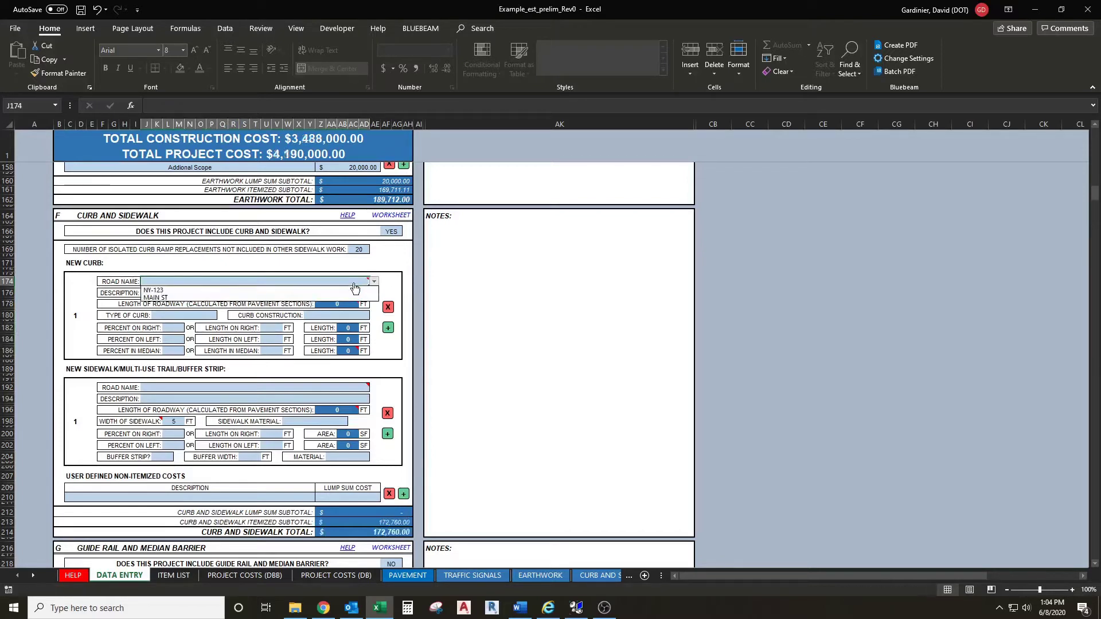
{"action": "left_click", "coordinate": [185, 290]}
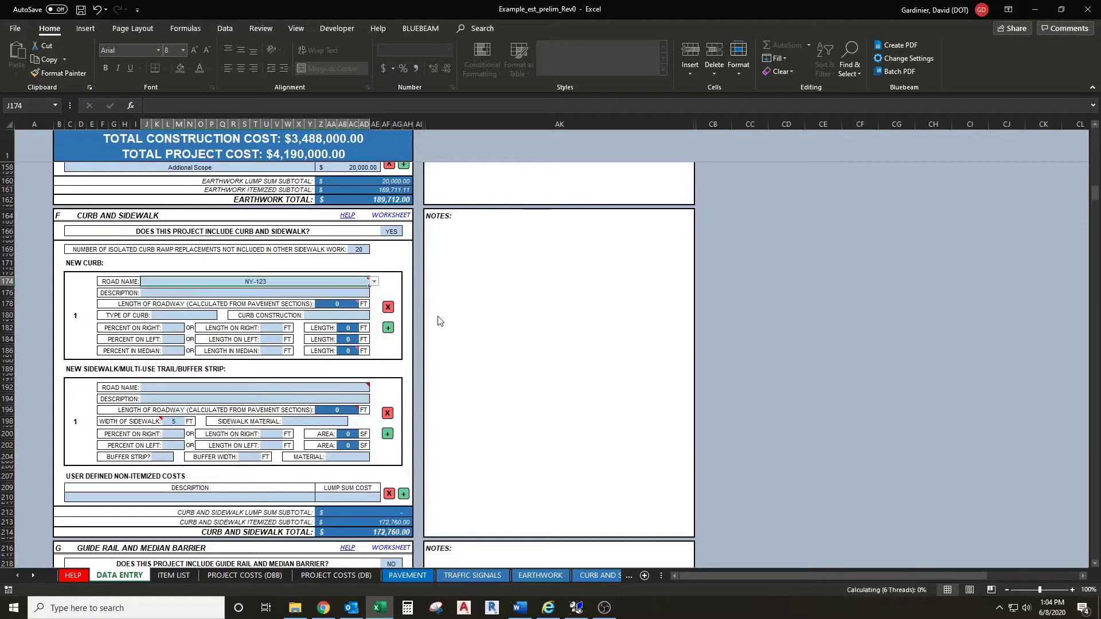
{"action": "left_click", "coordinate": [405, 295]}
{"action": "mouse_move", "coordinate": [361, 282]}
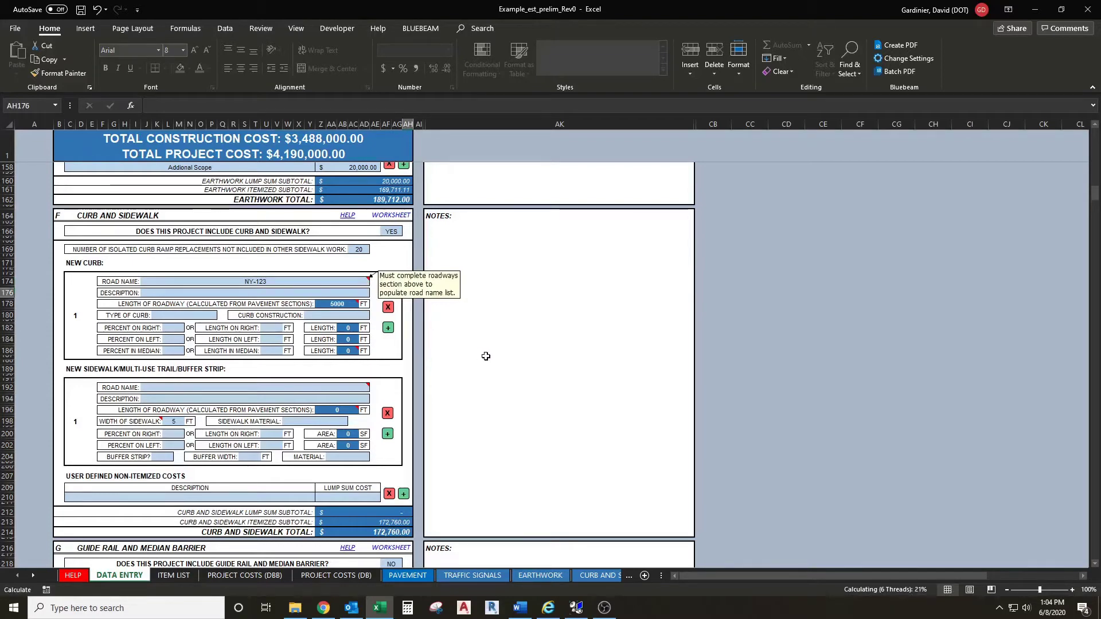
{"action": "scroll", "coordinate": [481, 352], "scroll_direction": "up", "scroll_amount": 2}
{"action": "scroll", "coordinate": [480, 348], "scroll_direction": "up", "scroll_amount": 15}
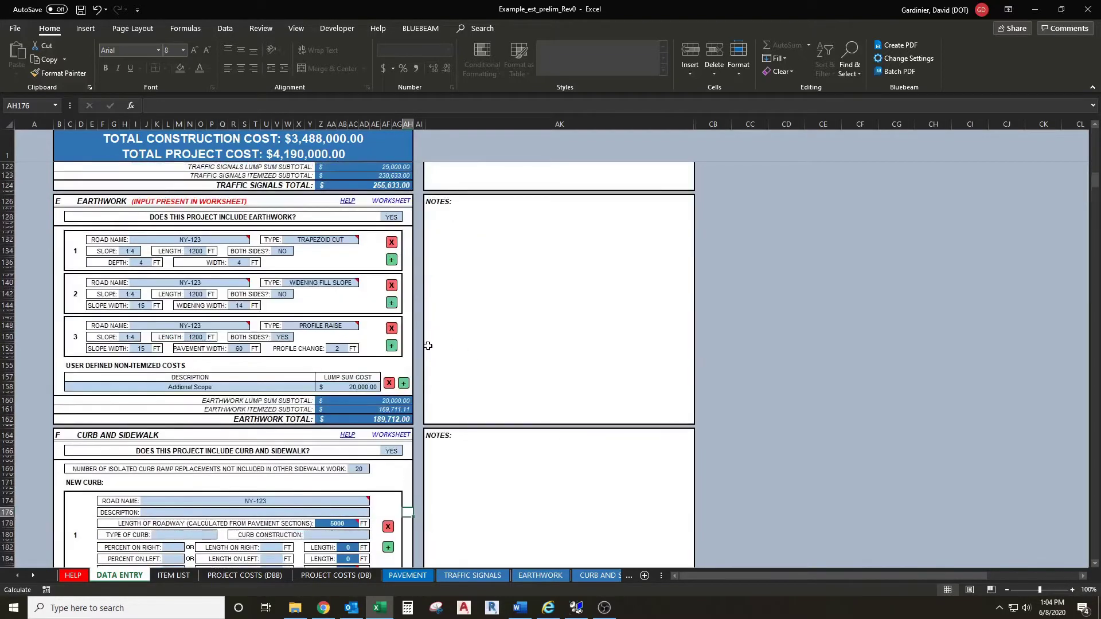
{"action": "scroll", "coordinate": [453, 342], "scroll_direction": "up", "scroll_amount": 10}
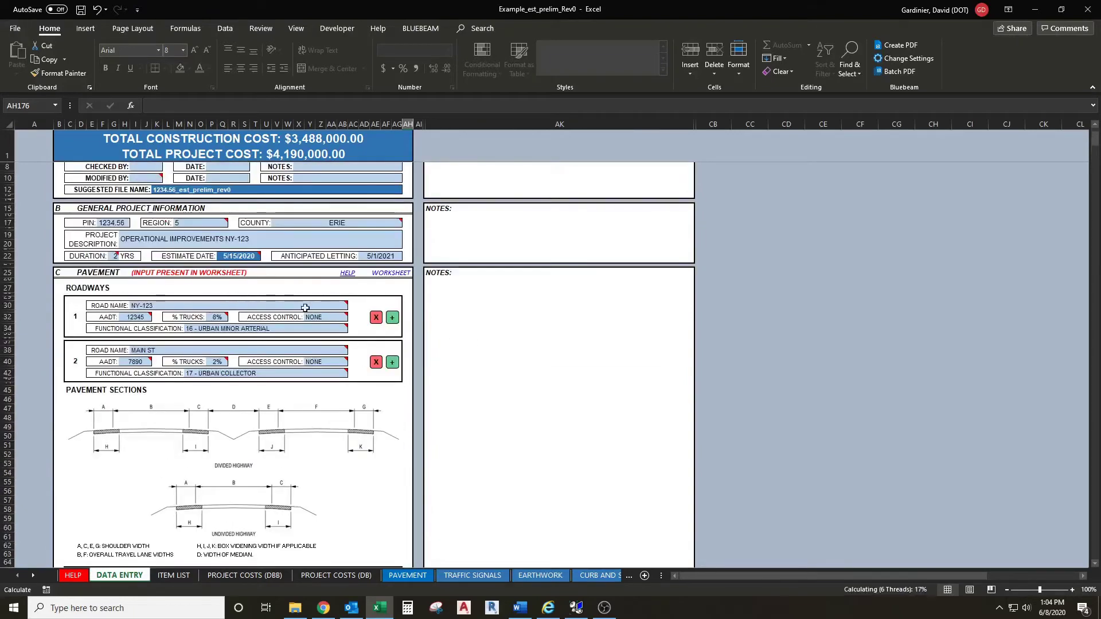
{"action": "left_click", "coordinate": [137, 305]}
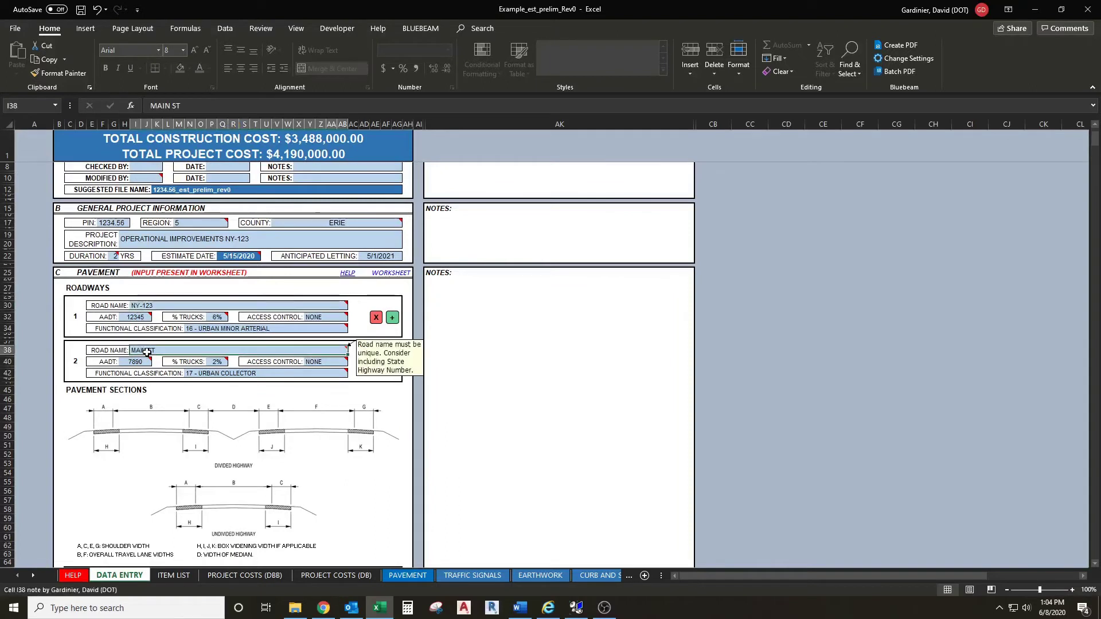
{"action": "mouse_move", "coordinate": [151, 308]}
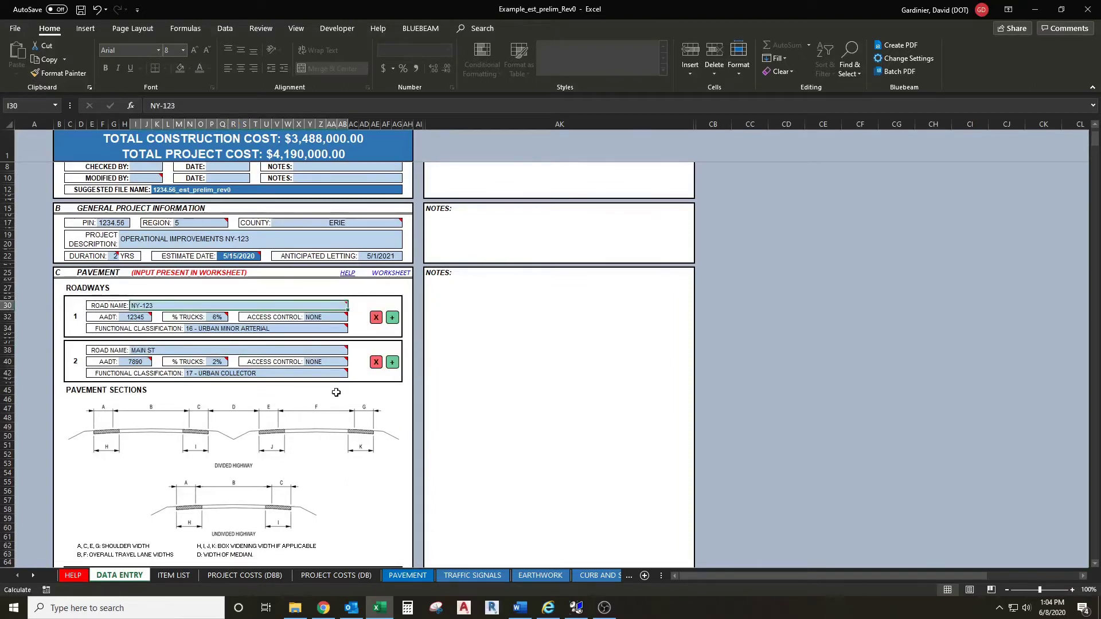
{"action": "scroll", "coordinate": [336, 386], "scroll_direction": "down", "scroll_amount": 1}
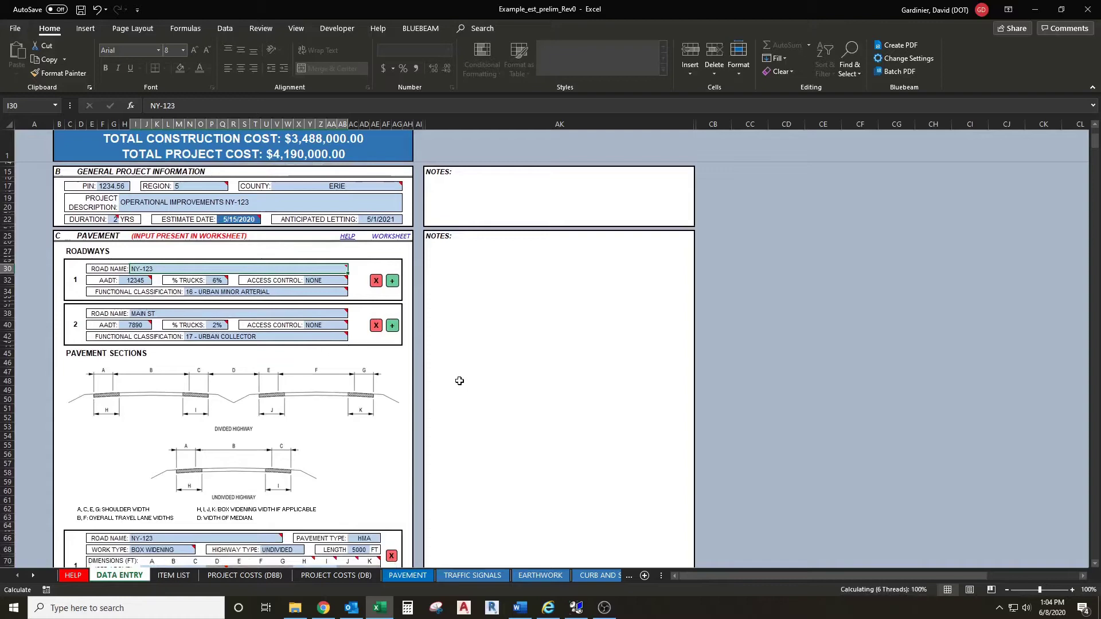
{"action": "scroll", "coordinate": [459, 372], "scroll_direction": "down", "scroll_amount": 8}
{"action": "scroll", "coordinate": [460, 368], "scroll_direction": "down", "scroll_amount": 15}
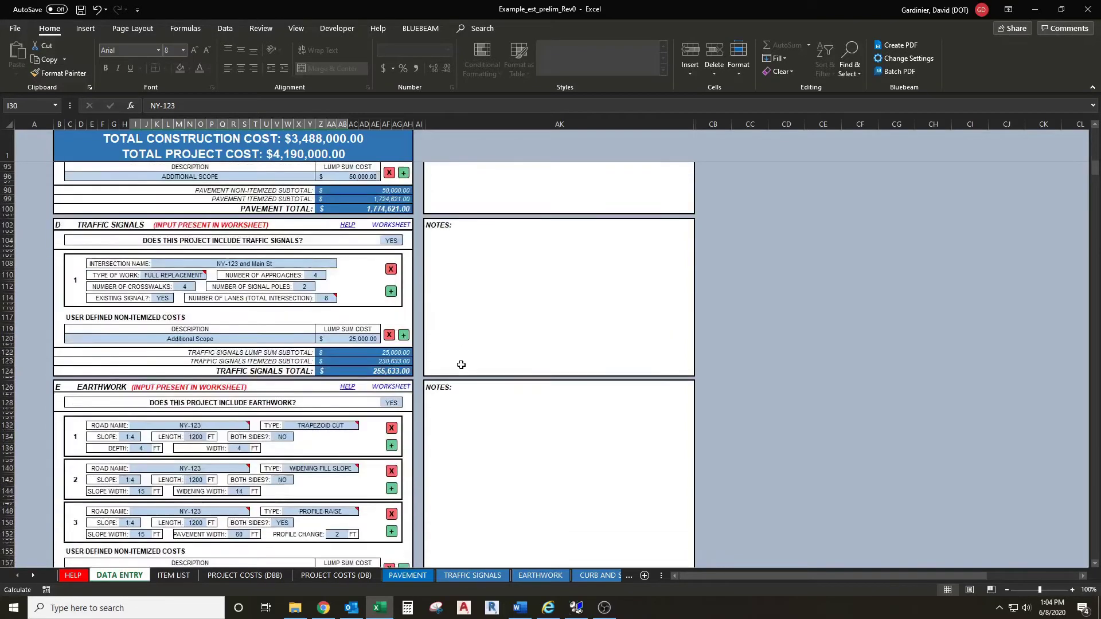
{"action": "scroll", "coordinate": [463, 365], "scroll_direction": "down", "scroll_amount": 2}
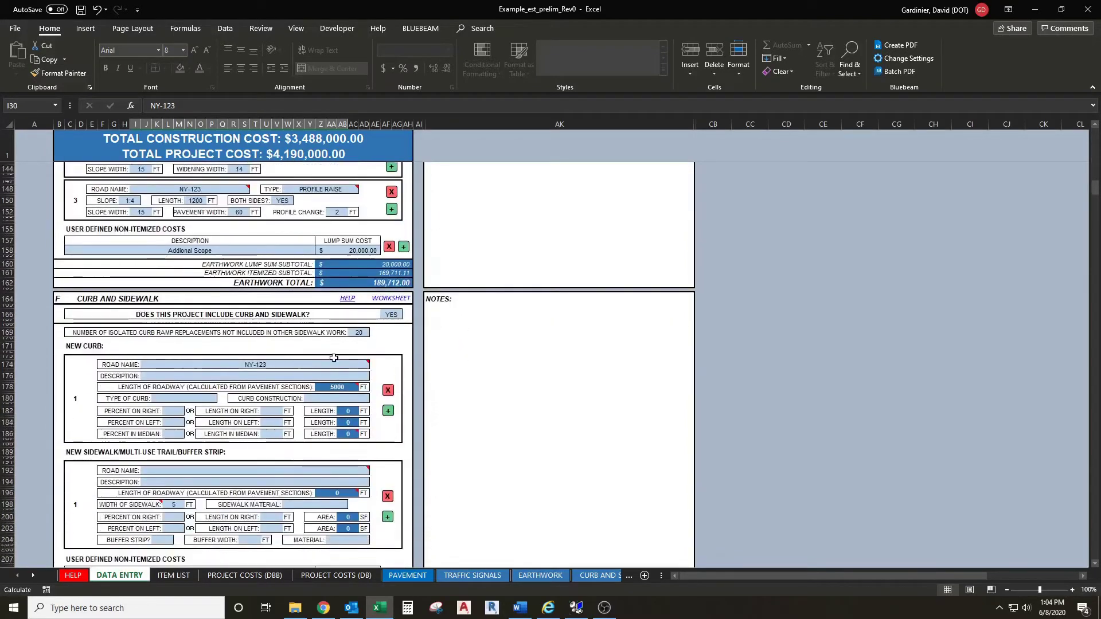
{"action": "key", "text": "Down"}
{"action": "key", "text": "Down"}
{"action": "scroll", "coordinate": [533, 365], "scroll_direction": "down", "scroll_amount": 2}
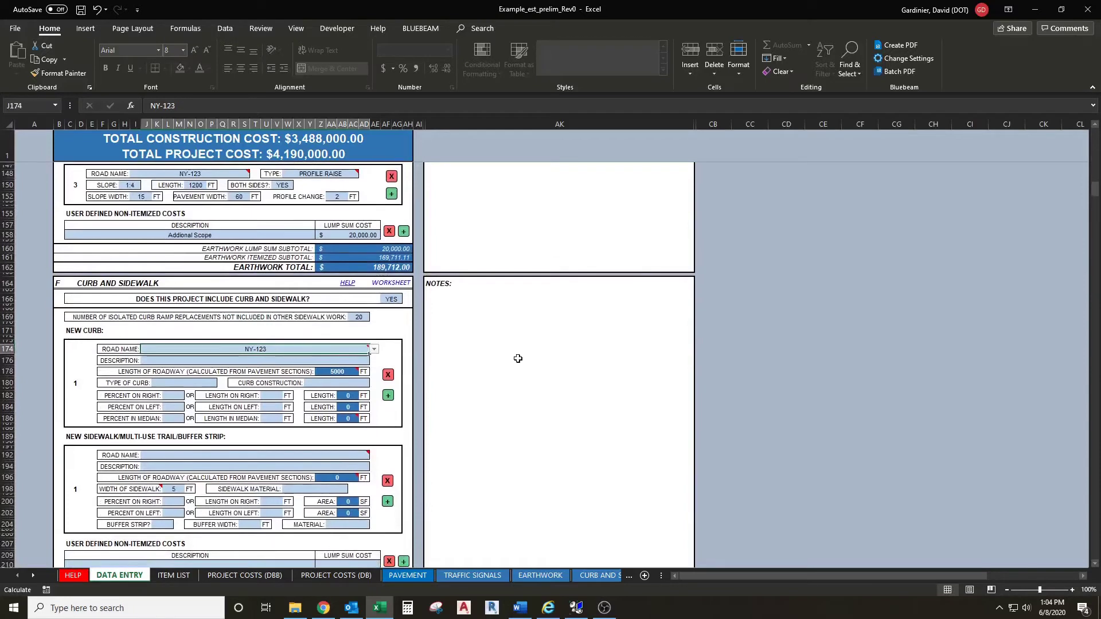
{"action": "scroll", "coordinate": [528, 361], "scroll_direction": "down", "scroll_amount": 1}
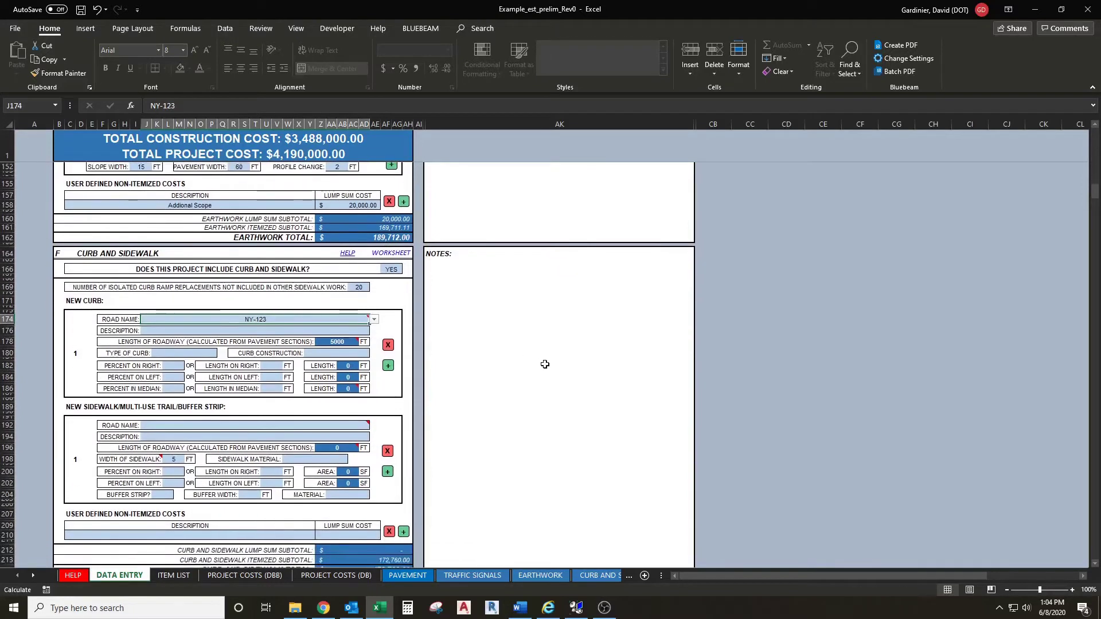
{"action": "left_click", "coordinate": [269, 332]}
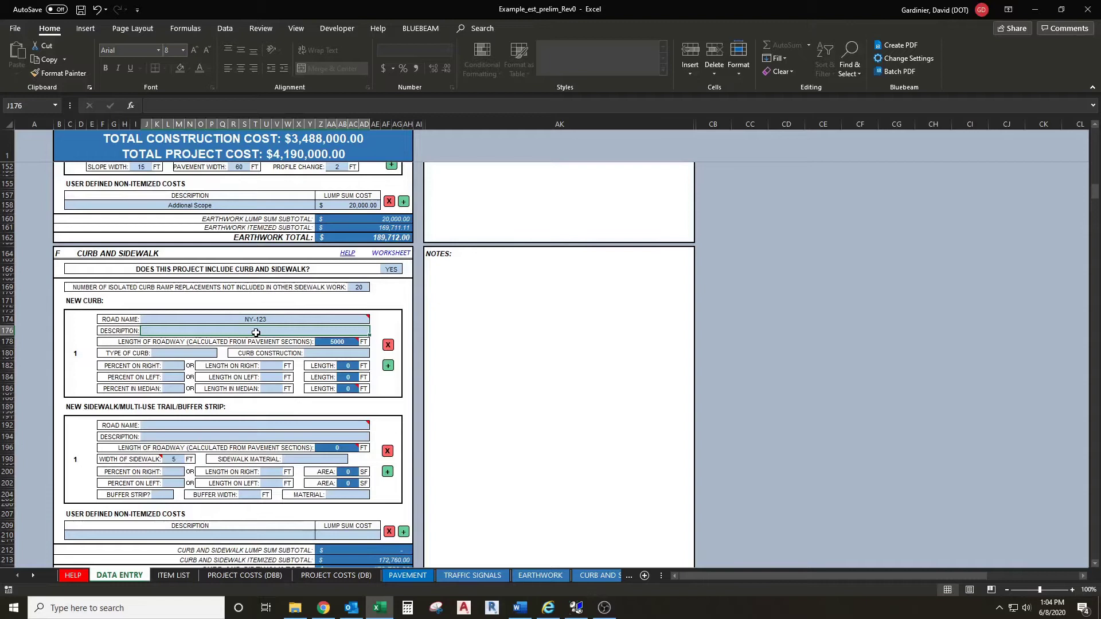
{"action": "scroll", "coordinate": [256, 331], "scroll_direction": "down", "scroll_amount": 1}
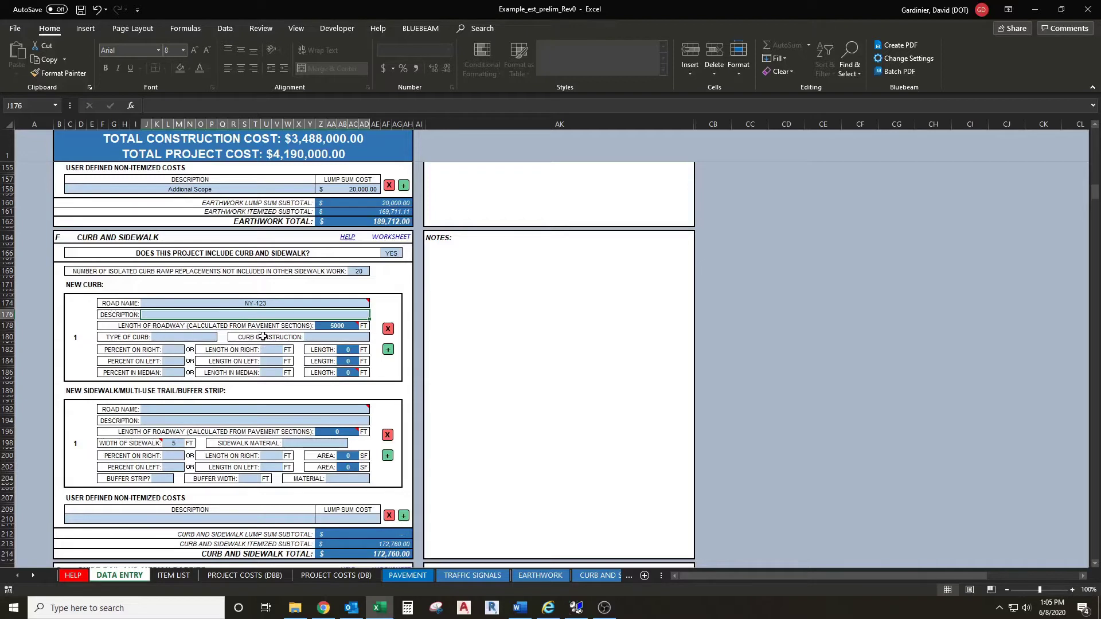
{"action": "mouse_move", "coordinate": [332, 326]}
{"action": "scroll", "coordinate": [494, 339], "scroll_direction": "up", "scroll_amount": 20}
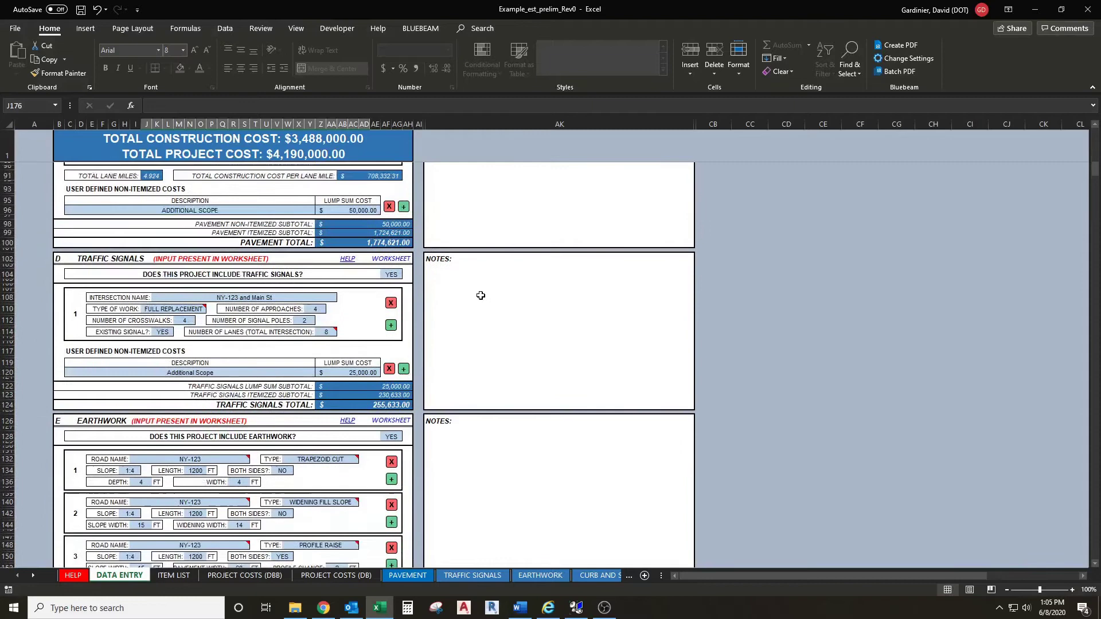
{"action": "scroll", "coordinate": [482, 273], "scroll_direction": "up", "scroll_amount": 4}
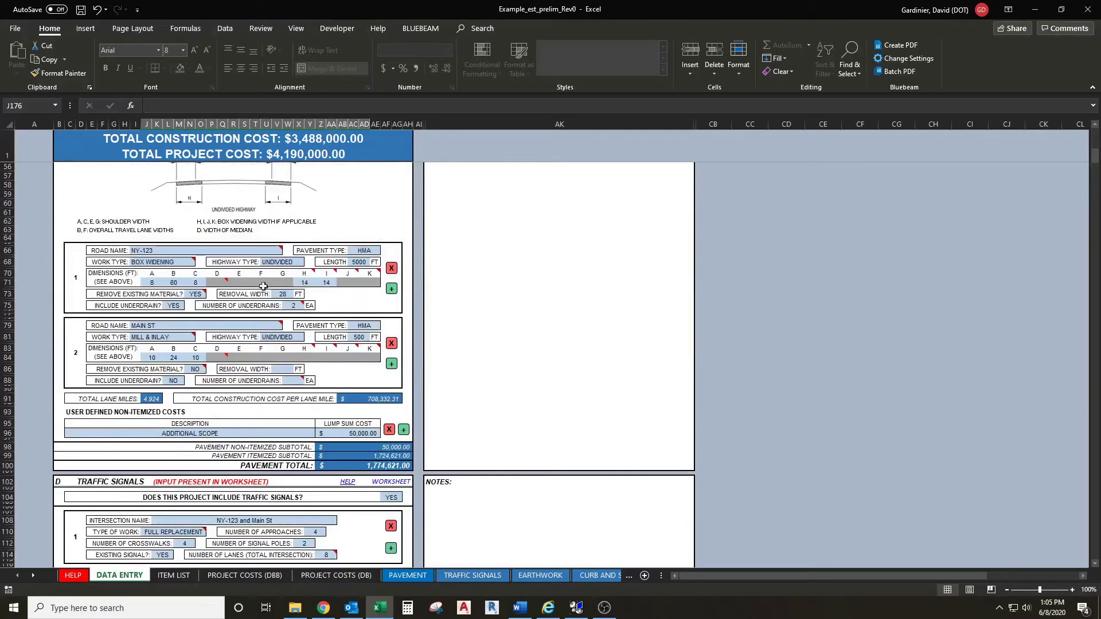
{"action": "scroll", "coordinate": [218, 264], "scroll_direction": "up", "scroll_amount": 1}
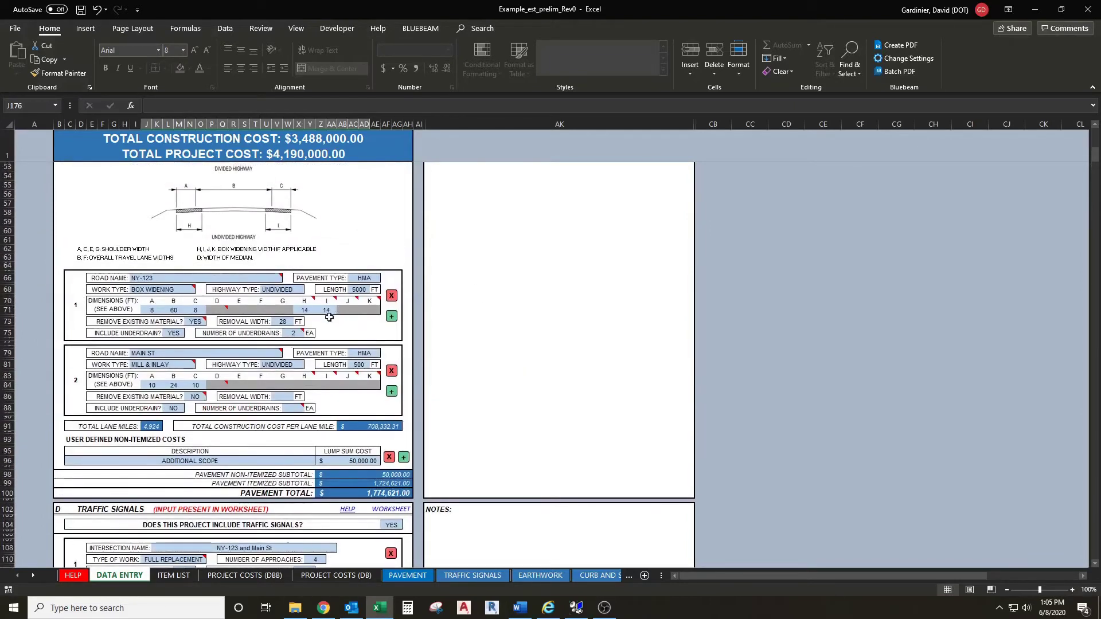
{"action": "left_click", "coordinate": [358, 292]}
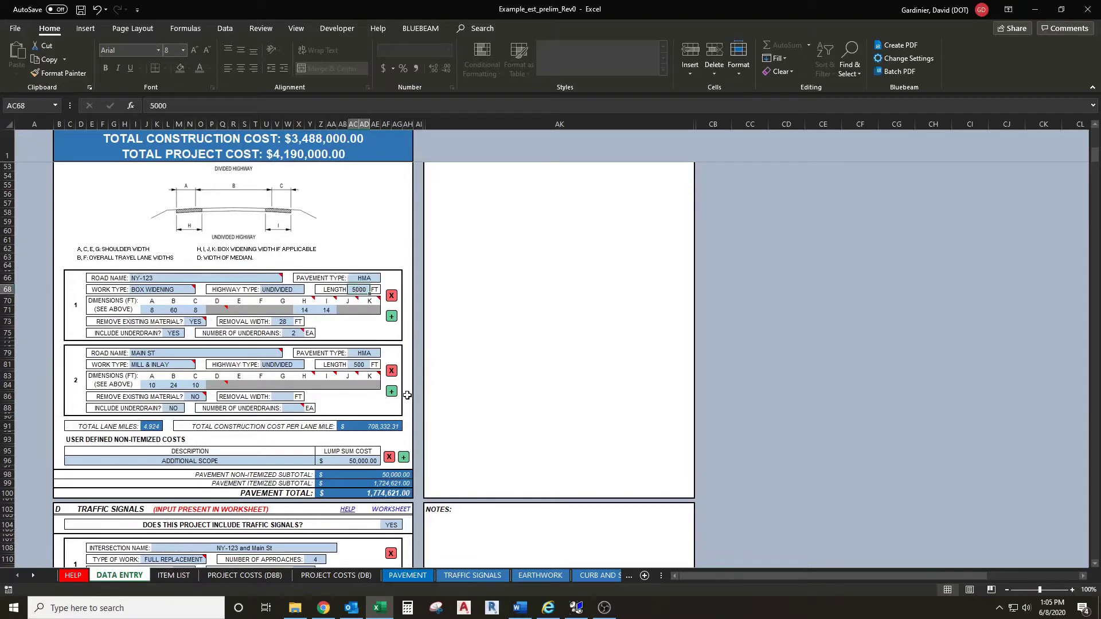
{"action": "scroll", "coordinate": [407, 395], "scroll_direction": "down", "scroll_amount": 20}
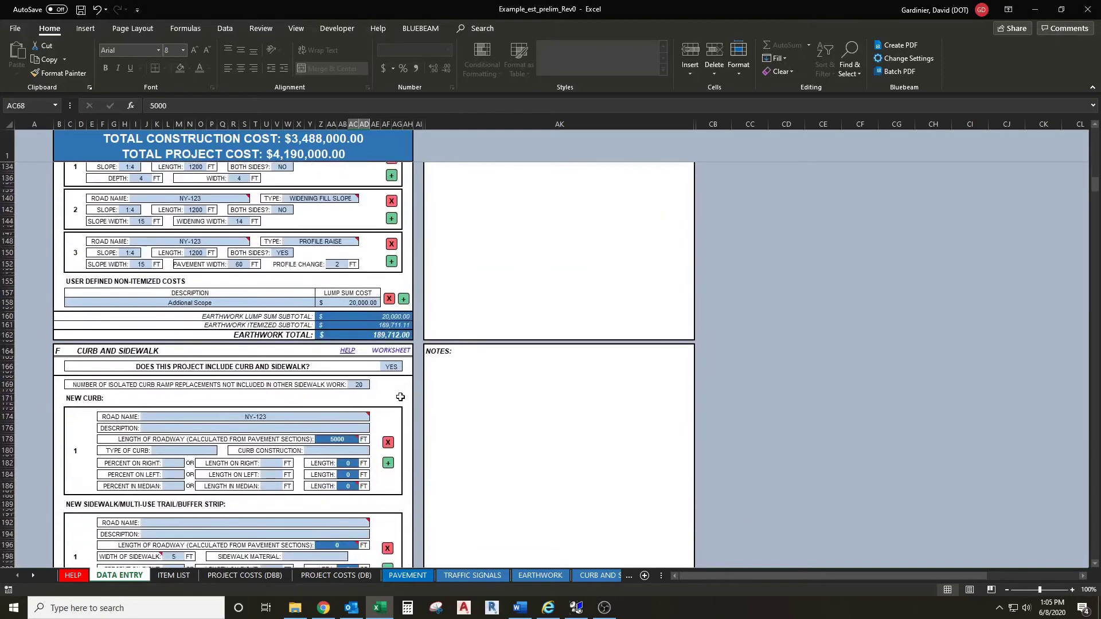
{"action": "scroll", "coordinate": [400, 396], "scroll_direction": "down", "scroll_amount": 2}
{"action": "left_click", "coordinate": [335, 407]}
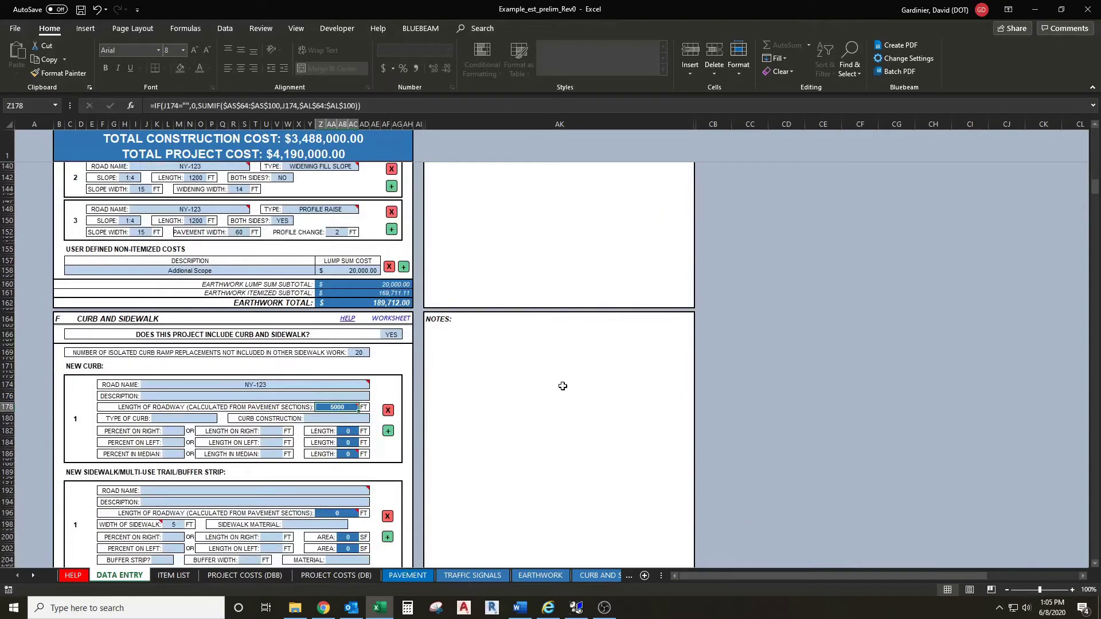
{"action": "scroll", "coordinate": [563, 386], "scroll_direction": "down", "scroll_amount": 2}
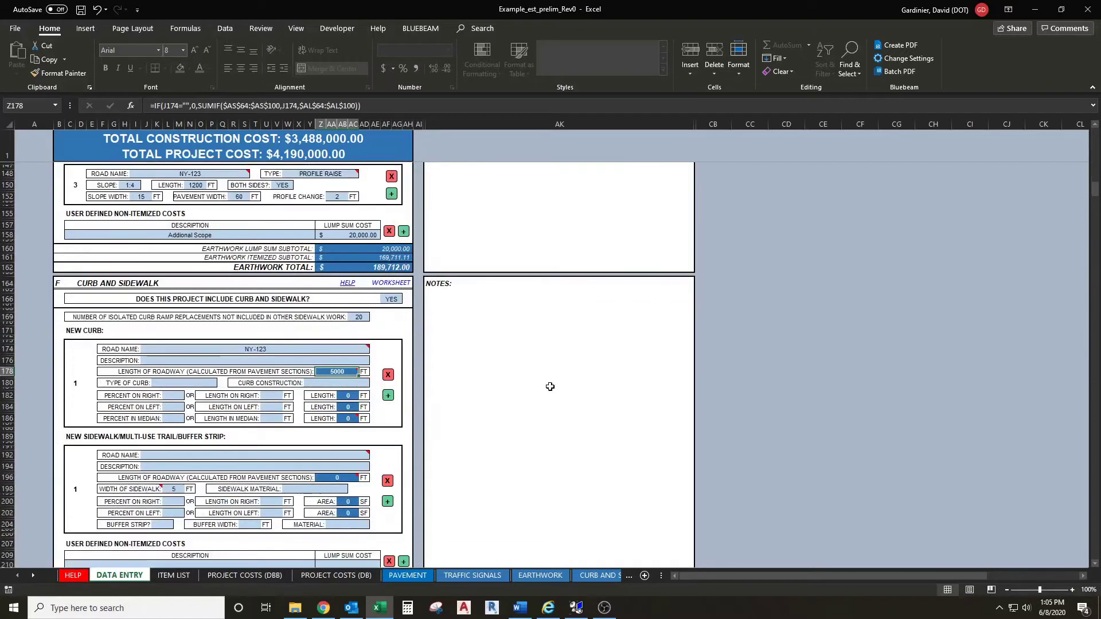
{"action": "scroll", "coordinate": [548, 390], "scroll_direction": "down", "scroll_amount": 2}
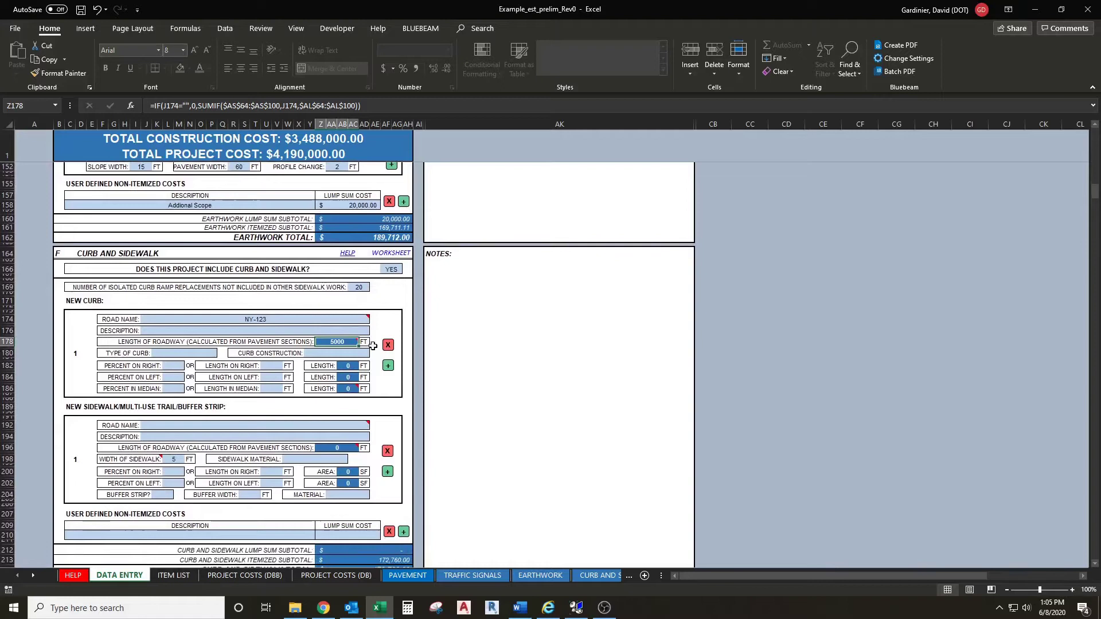
Set the new curb's type to TRAVERSABLE.
{"action": "mouse_move", "coordinate": [346, 342]}
{"action": "left_click", "coordinate": [224, 352]}
{"action": "scroll", "coordinate": [270, 327], "scroll_direction": "down", "scroll_amount": 2}
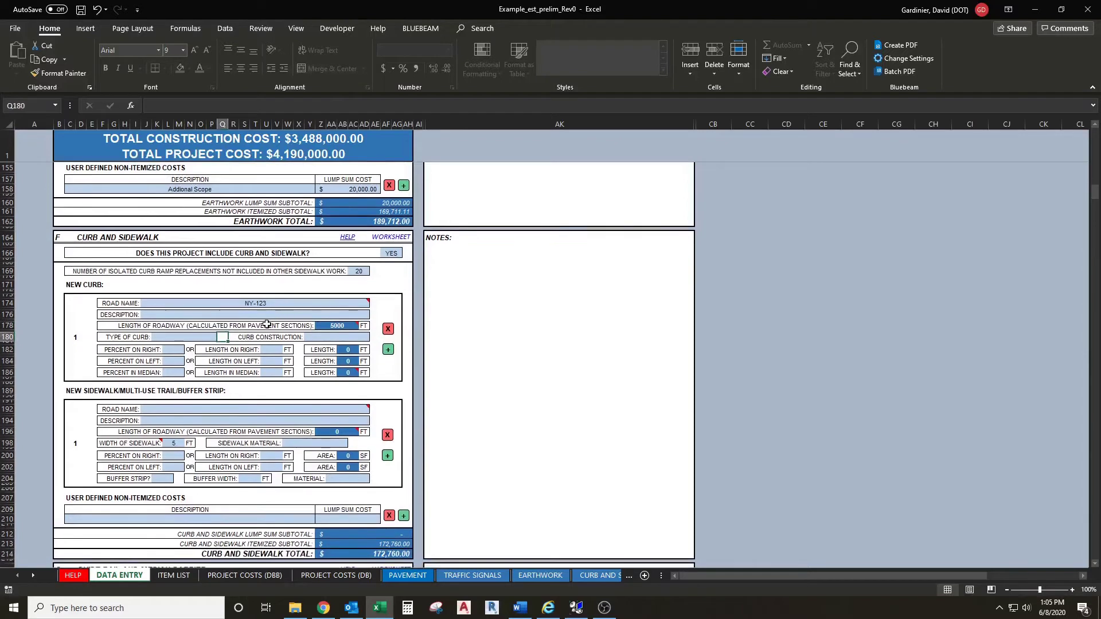
{"action": "left_click", "coordinate": [185, 315]}
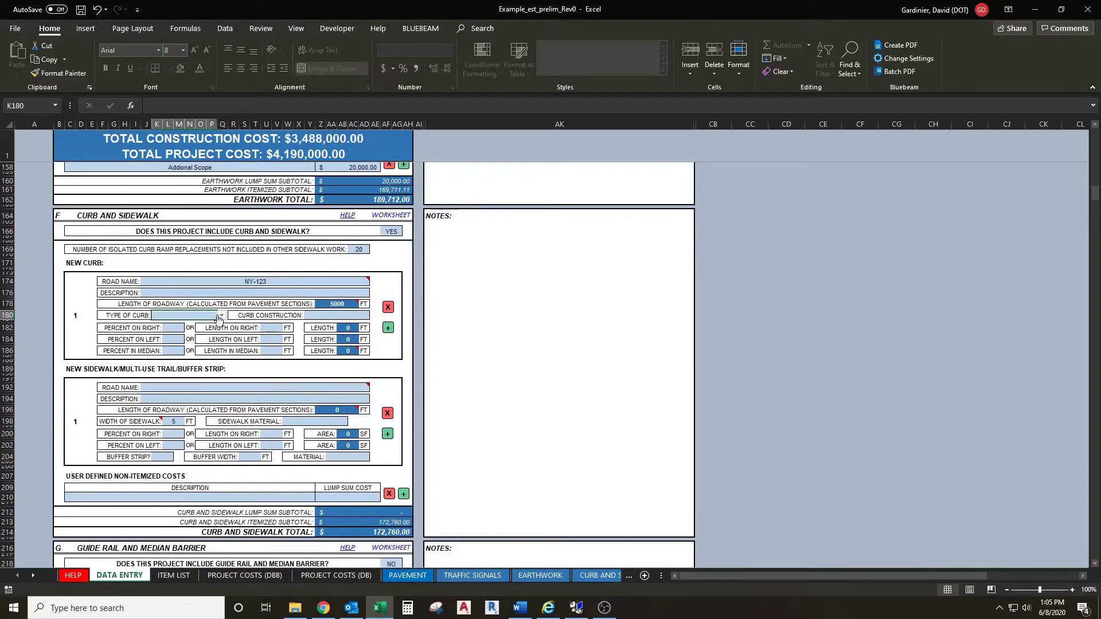
{"action": "left_click", "coordinate": [221, 316]}
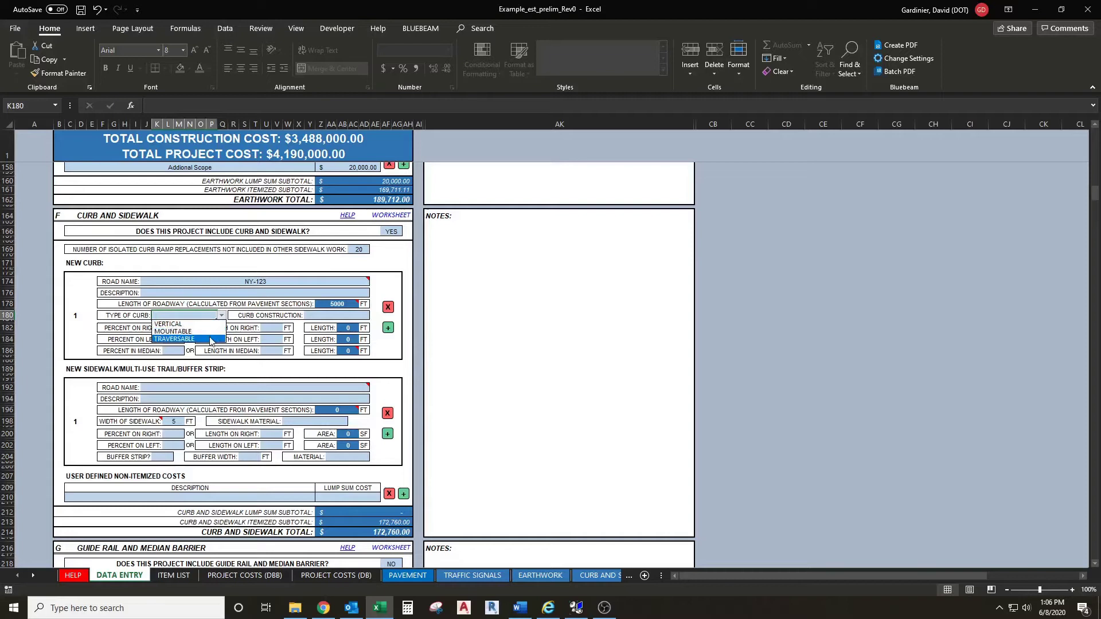
{"action": "left_click", "coordinate": [222, 341]}
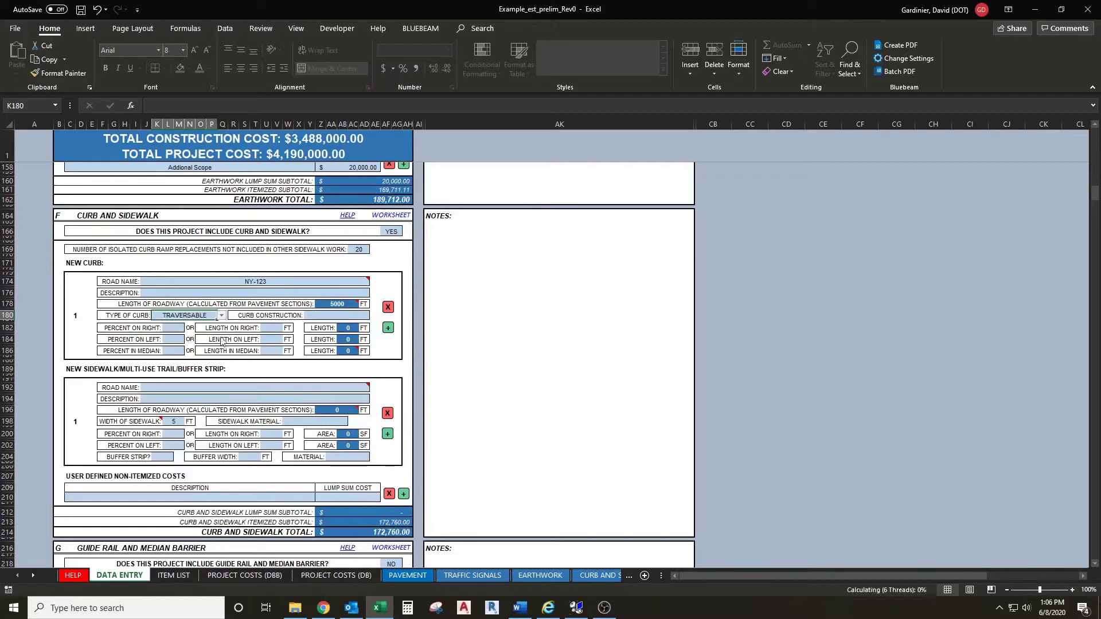
Set the curb construction to CIP CONCRETE.
{"action": "left_click", "coordinate": [339, 316]}
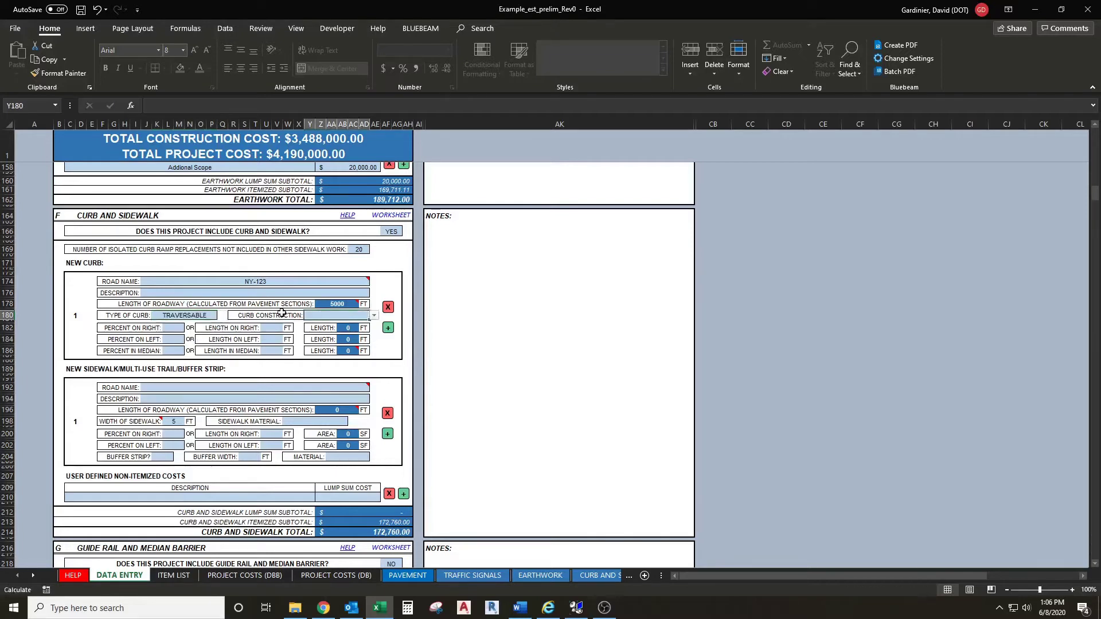
{"action": "key", "text": "alt+Down"}
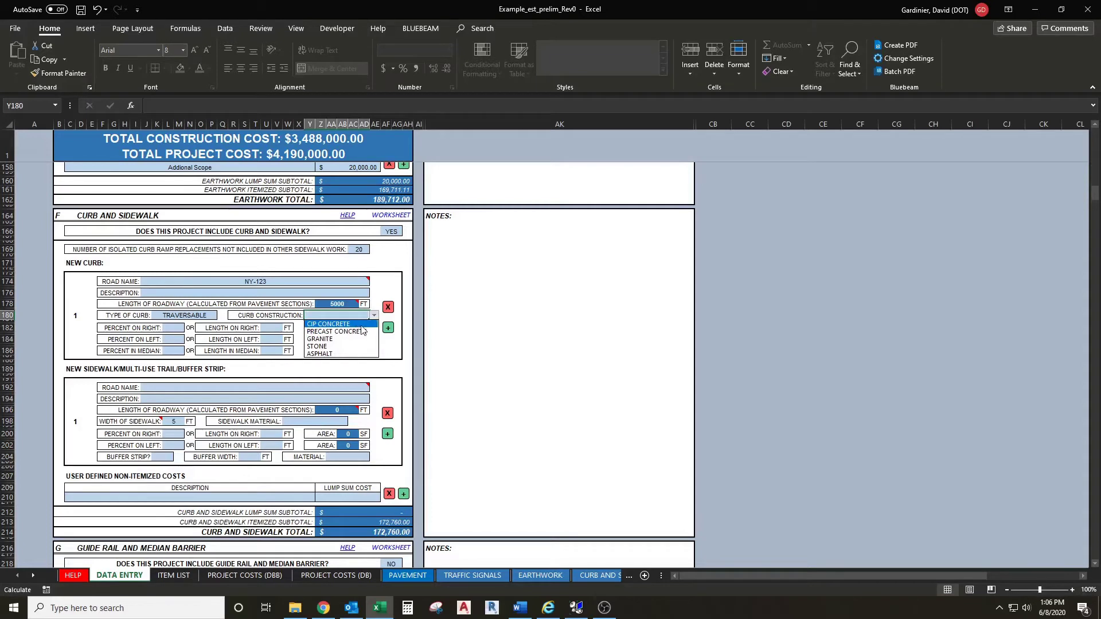
{"action": "left_click", "coordinate": [361, 326]}
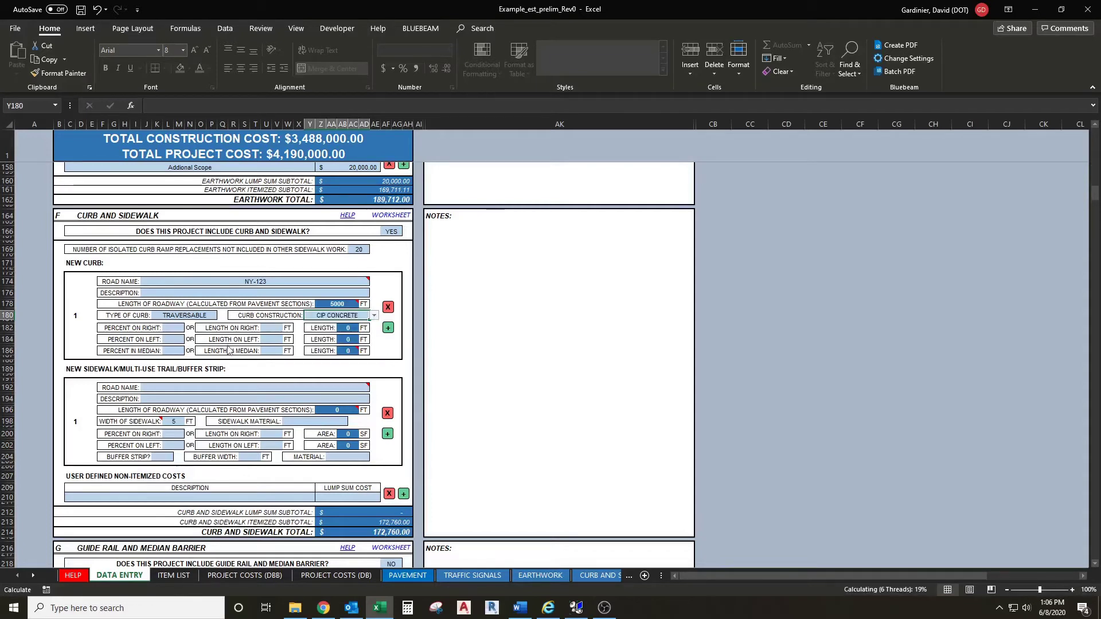
Give the new curb 100% on the right and 4000 ft length on the left.
{"action": "left_click", "coordinate": [174, 328]}
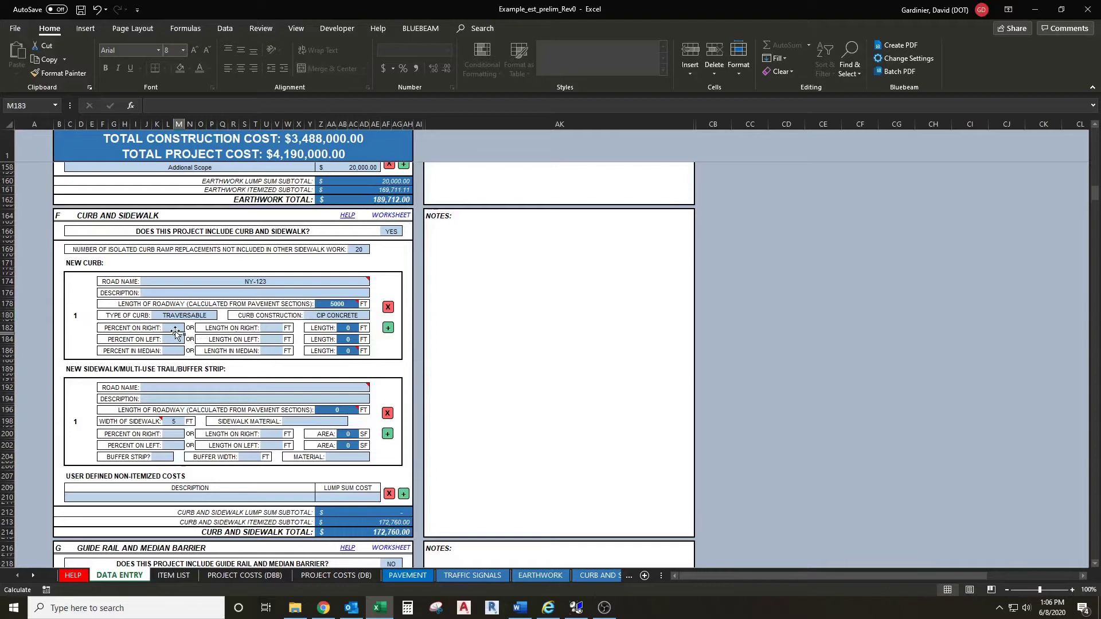
{"action": "left_click", "coordinate": [175, 328]}
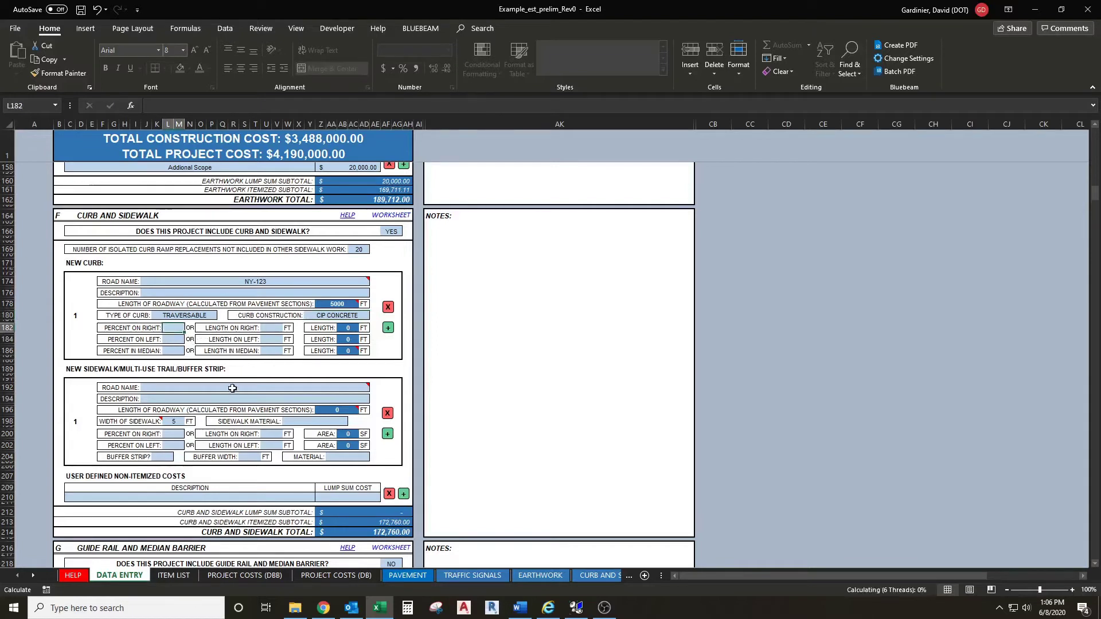
{"action": "type", "text": "100"}
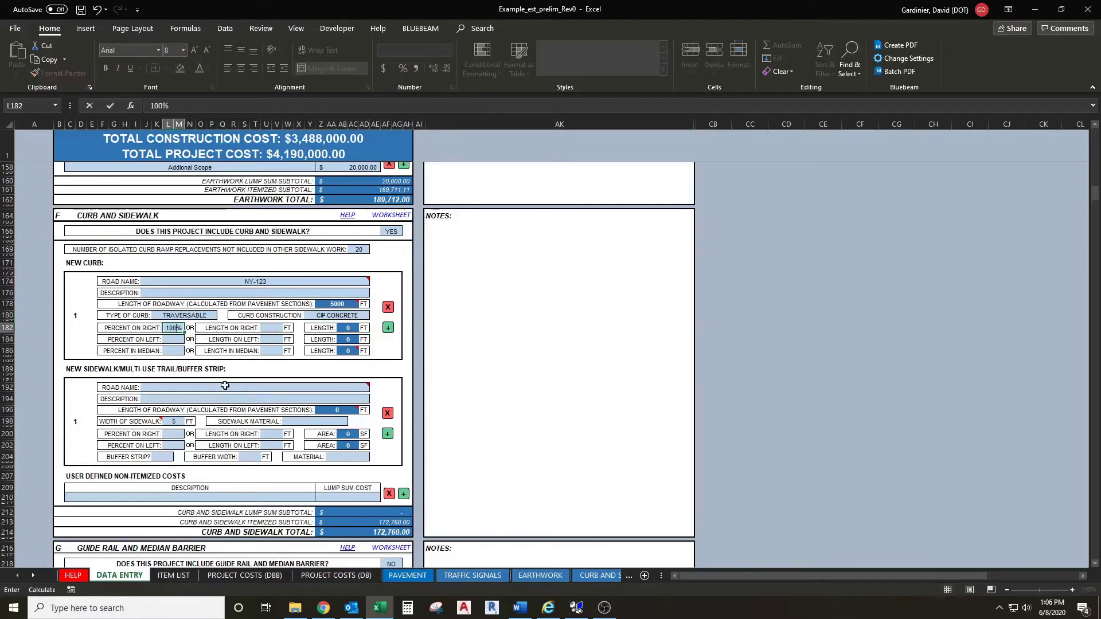
{"action": "mouse_move", "coordinate": [225, 386]}
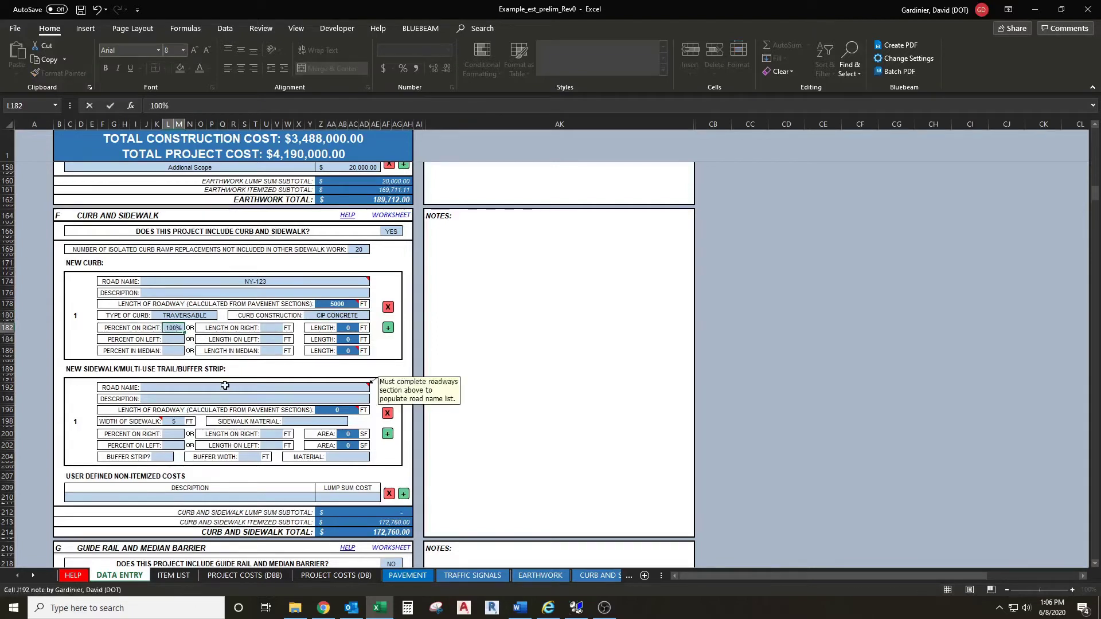
{"action": "left_click", "coordinate": [245, 339]}
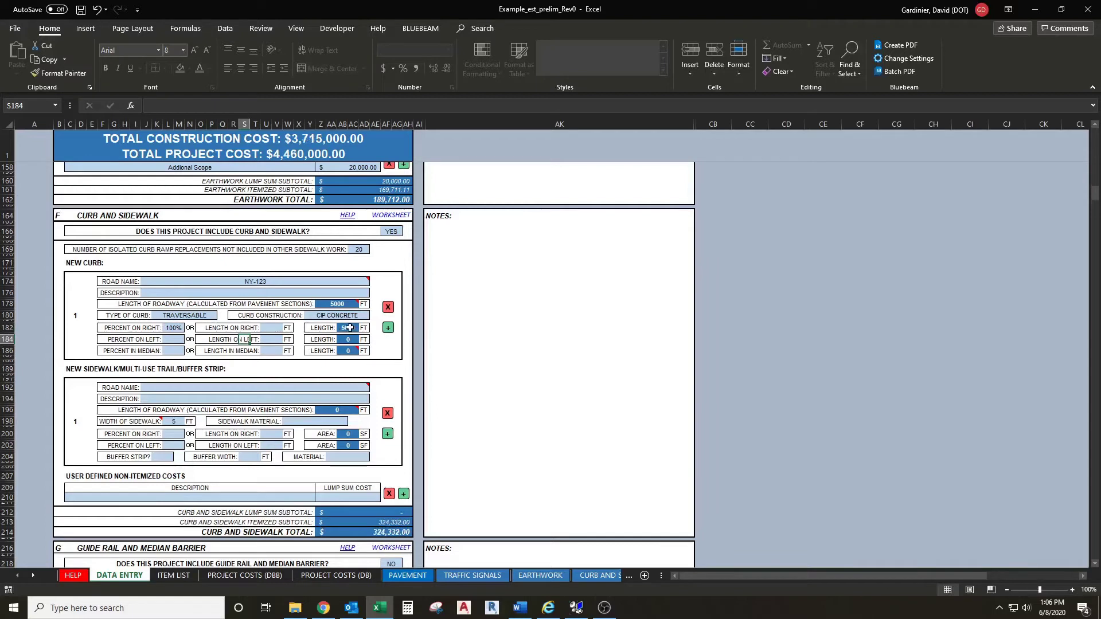
{"action": "left_click", "coordinate": [280, 340]}
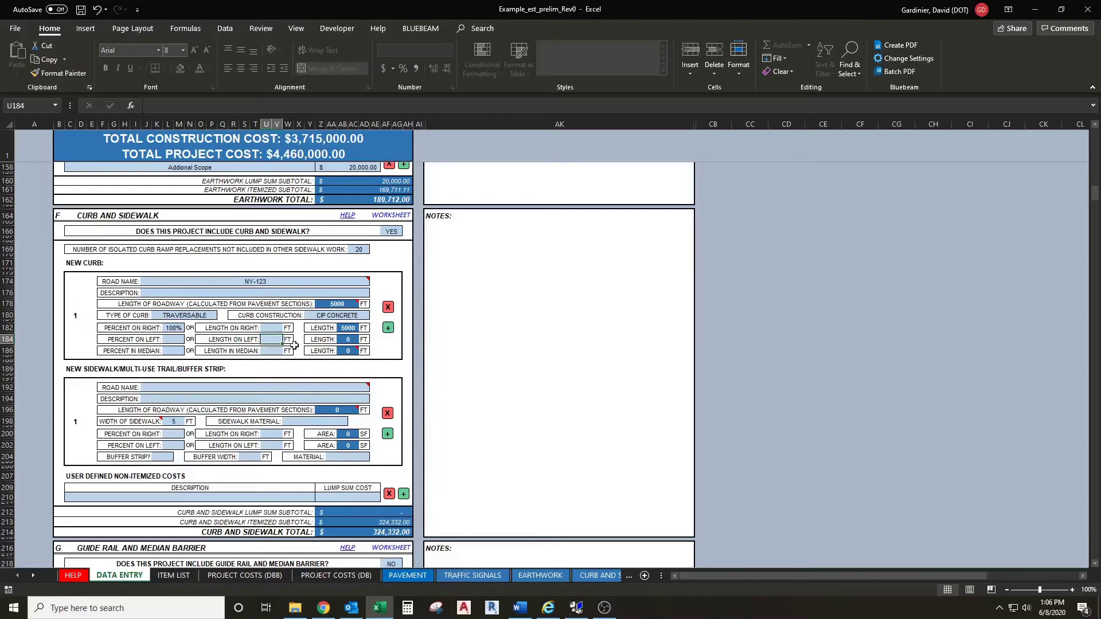
{"action": "type", "text": "4"}
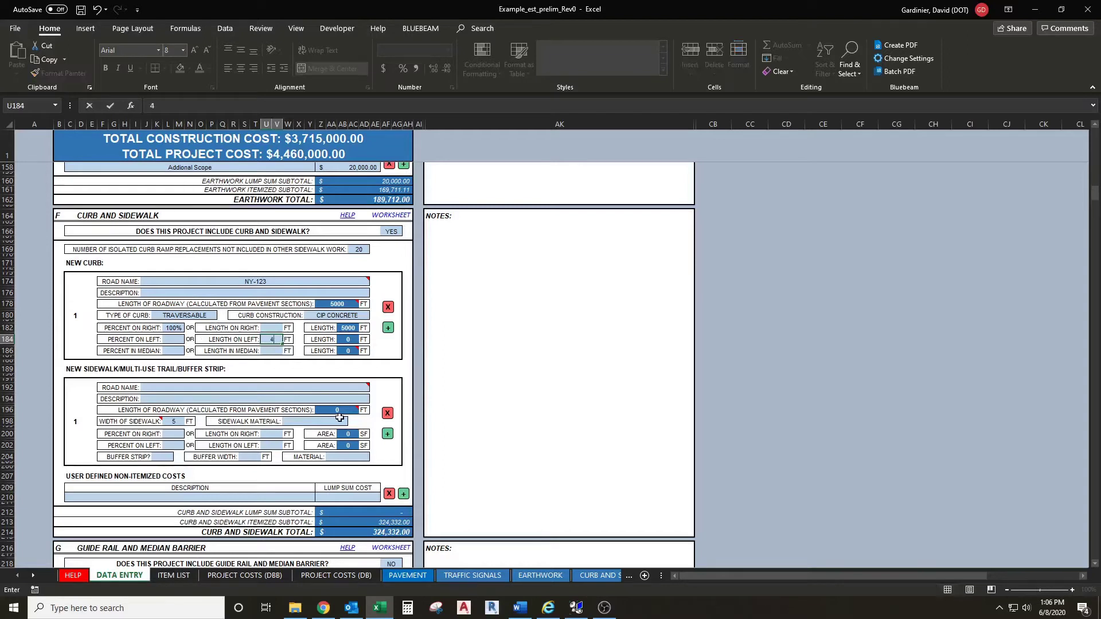
{"action": "type", "text": "000"}
{"action": "left_click", "coordinate": [288, 342]}
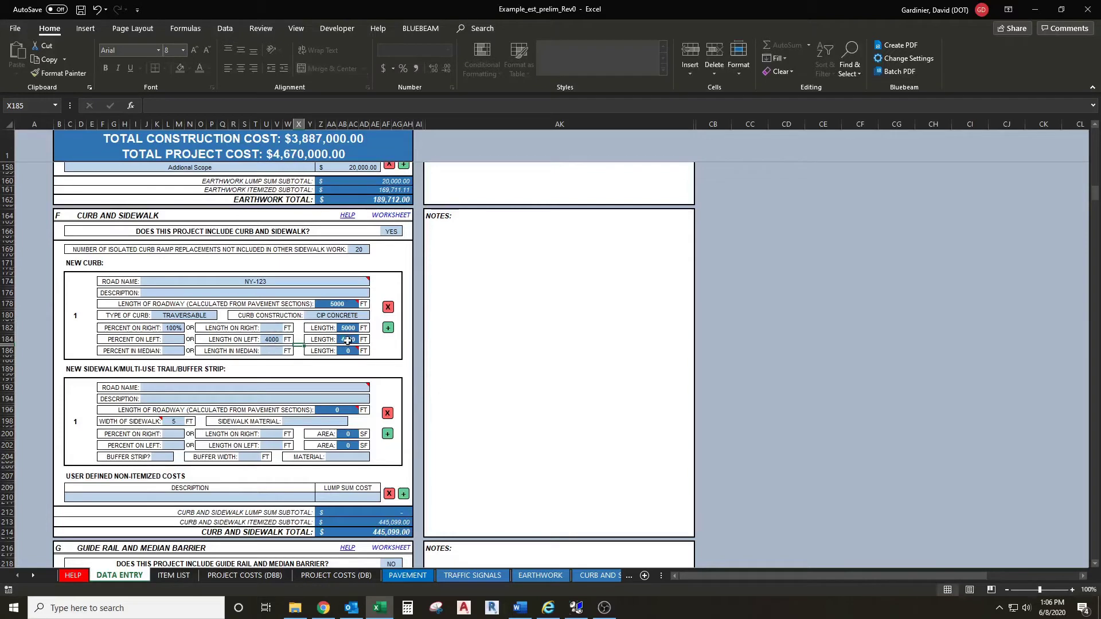
Try 50% for Percent on Right, then restore it to 100%.
{"action": "left_click", "coordinate": [175, 329]}
{"action": "type", "text": "50%"}
{"action": "mouse_move", "coordinate": [180, 390]}
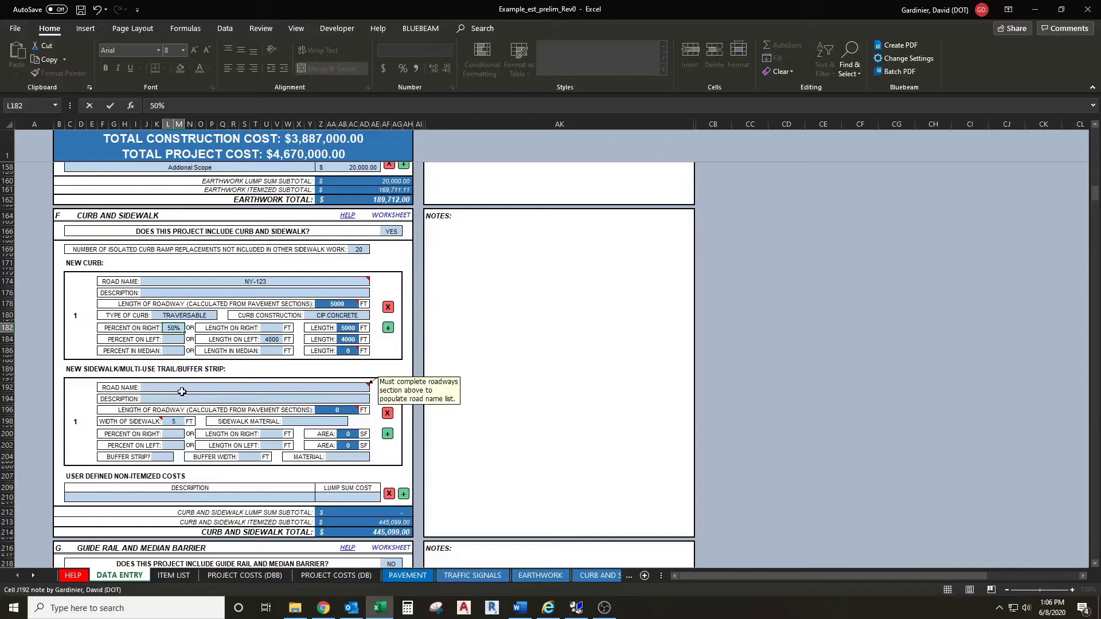
{"action": "left_click", "coordinate": [213, 340]}
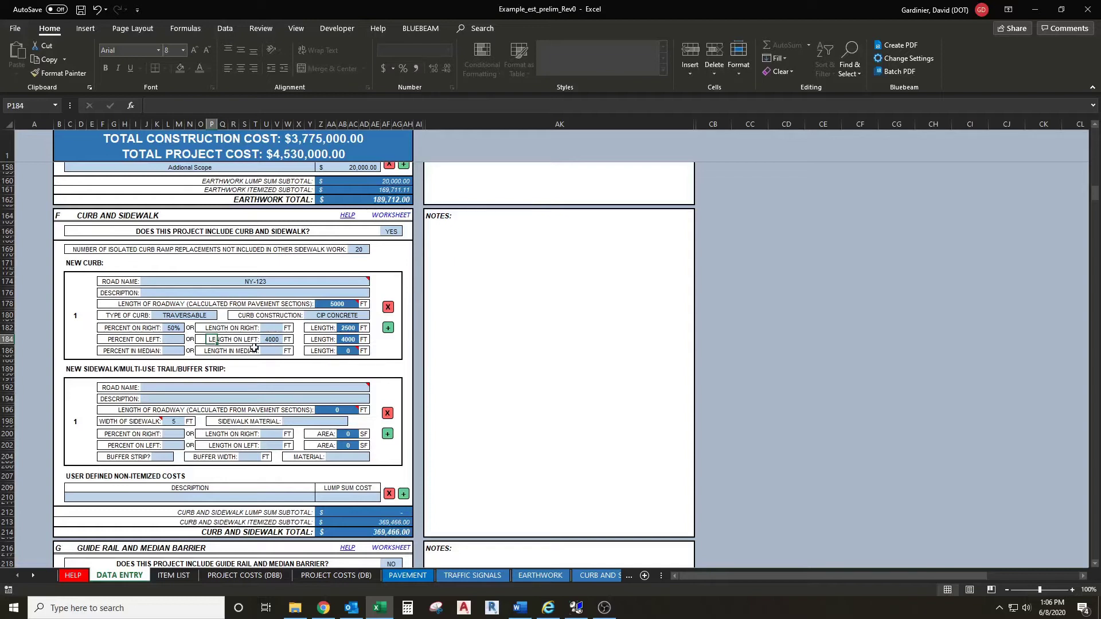
{"action": "left_click", "coordinate": [178, 330]}
{"action": "type", "text": "10"}
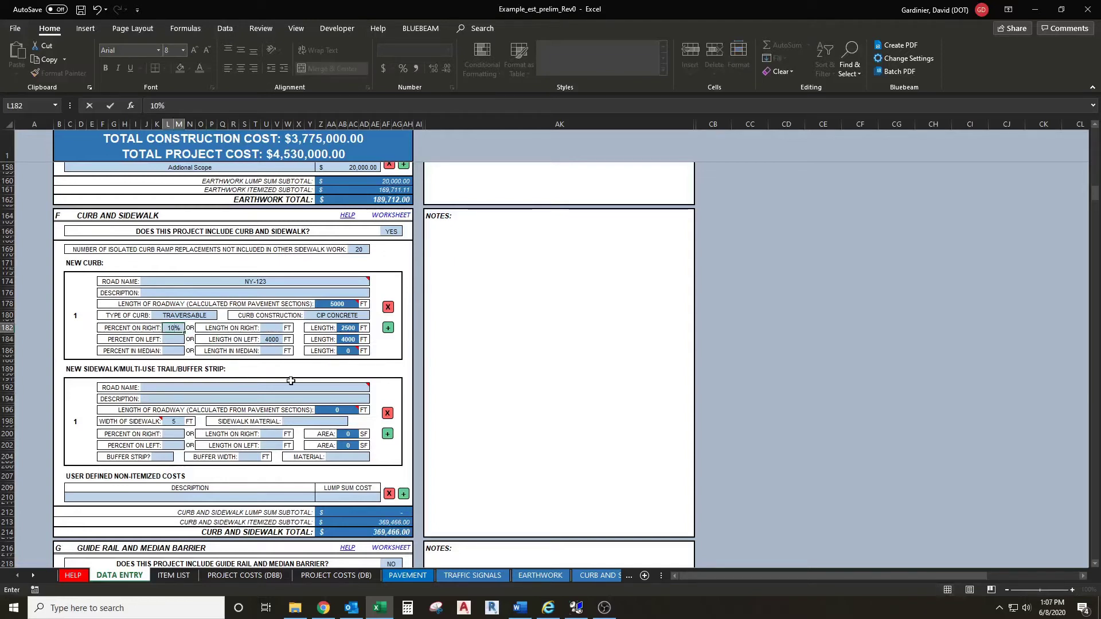
{"action": "type", "text": "0"}
{"action": "left_click", "coordinate": [259, 362]}
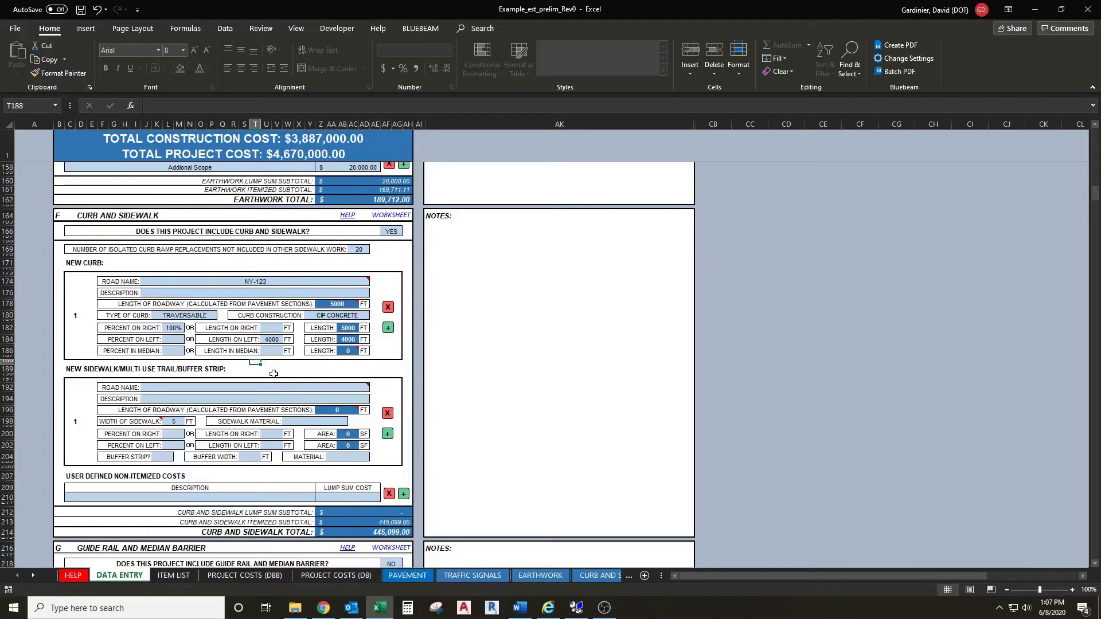
Try 100% in median (10000 ft), then clear it so median length reads 0 ft.
{"action": "left_click", "coordinate": [272, 351]}
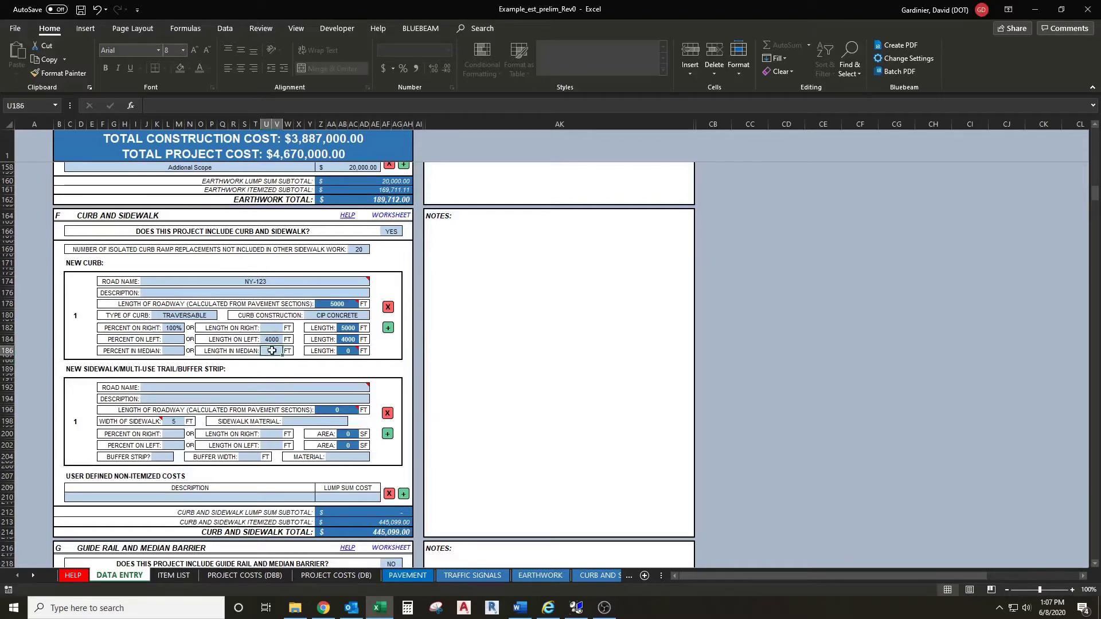
{"action": "left_click", "coordinate": [172, 351]}
{"action": "type", "text": "100"}
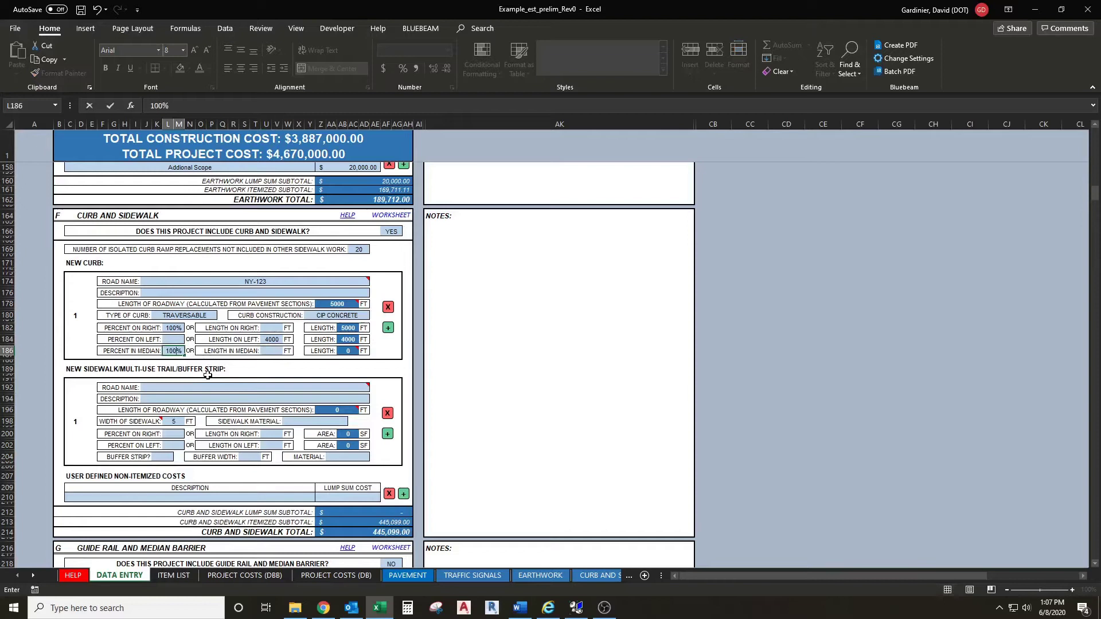
{"action": "key", "text": "Return"}
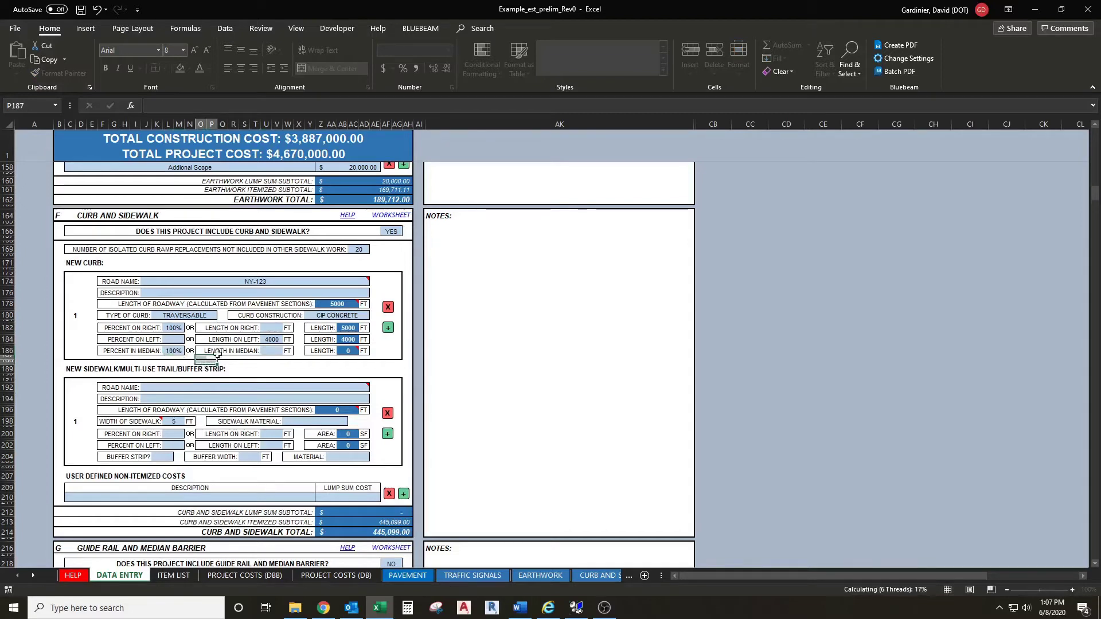
{"action": "left_click", "coordinate": [214, 349]}
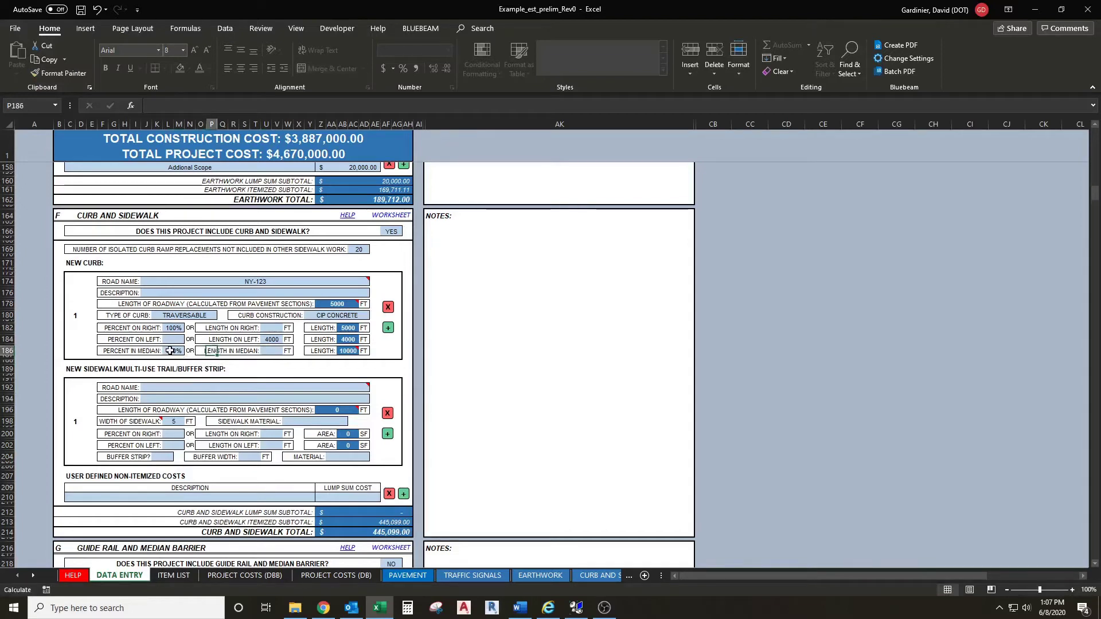
{"action": "left_click", "coordinate": [349, 357]}
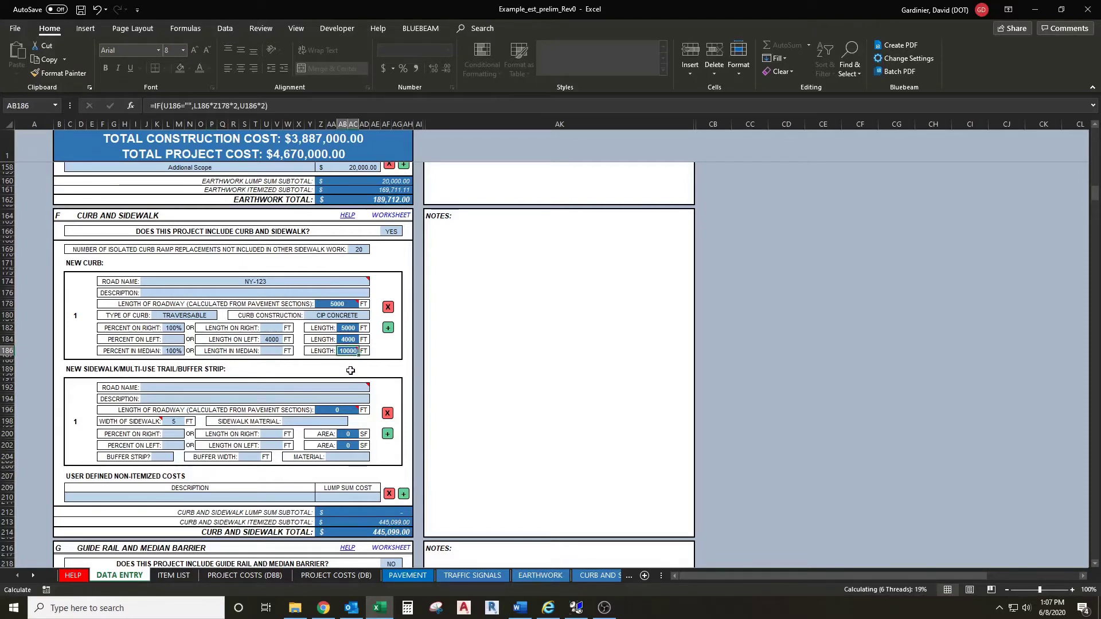
{"action": "left_click", "coordinate": [172, 351]}
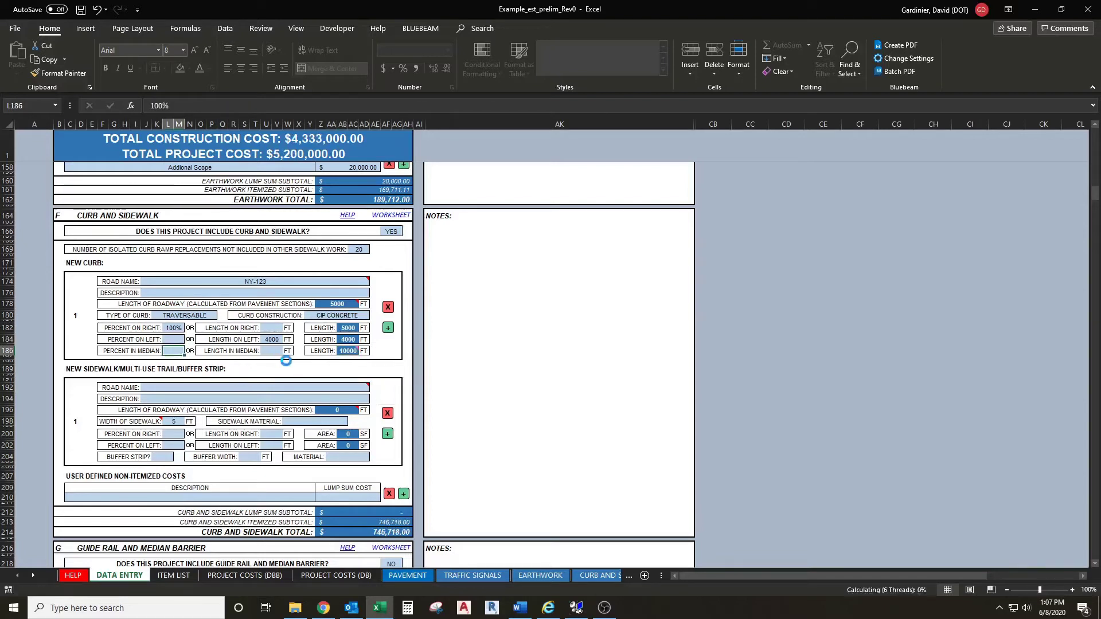
{"action": "left_click", "coordinate": [401, 353]}
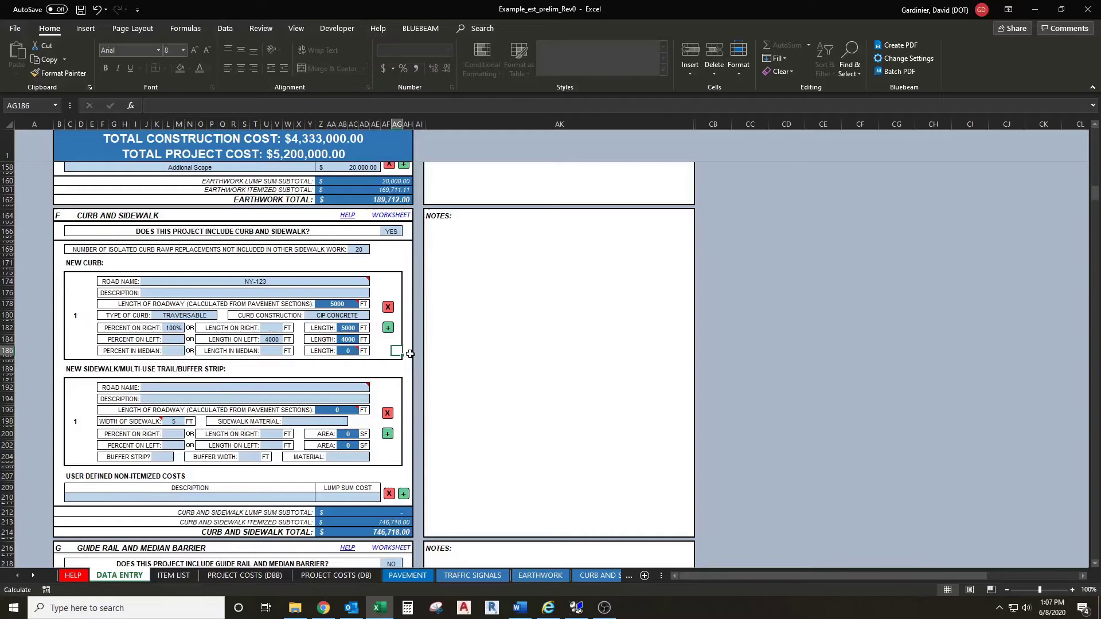
{"action": "left_click", "coordinate": [388, 330]}
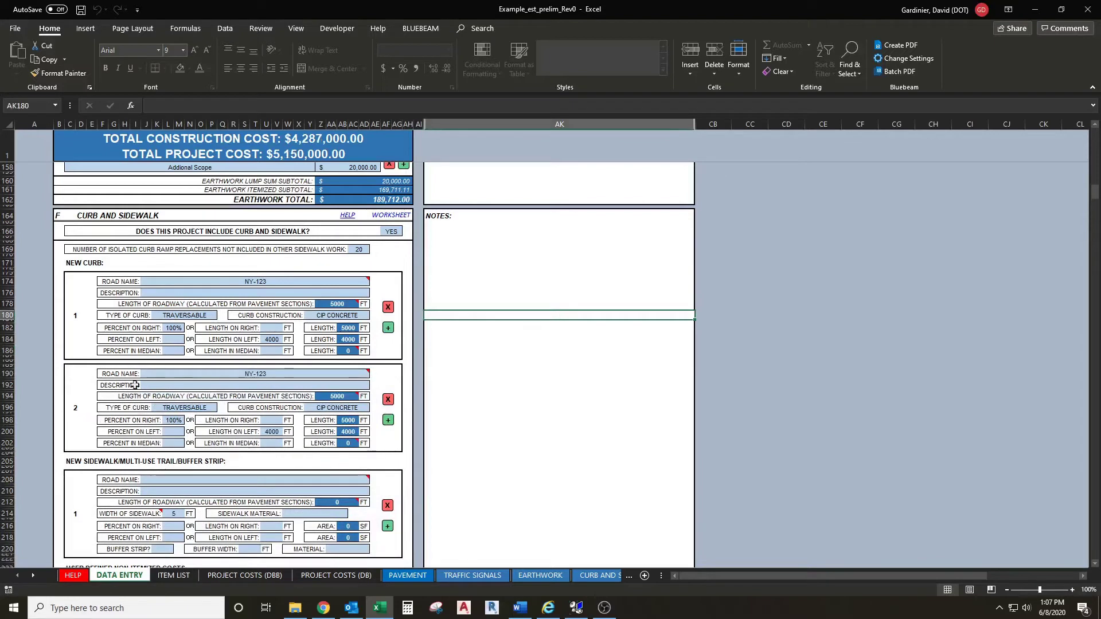
{"action": "left_click", "coordinate": [388, 400]}
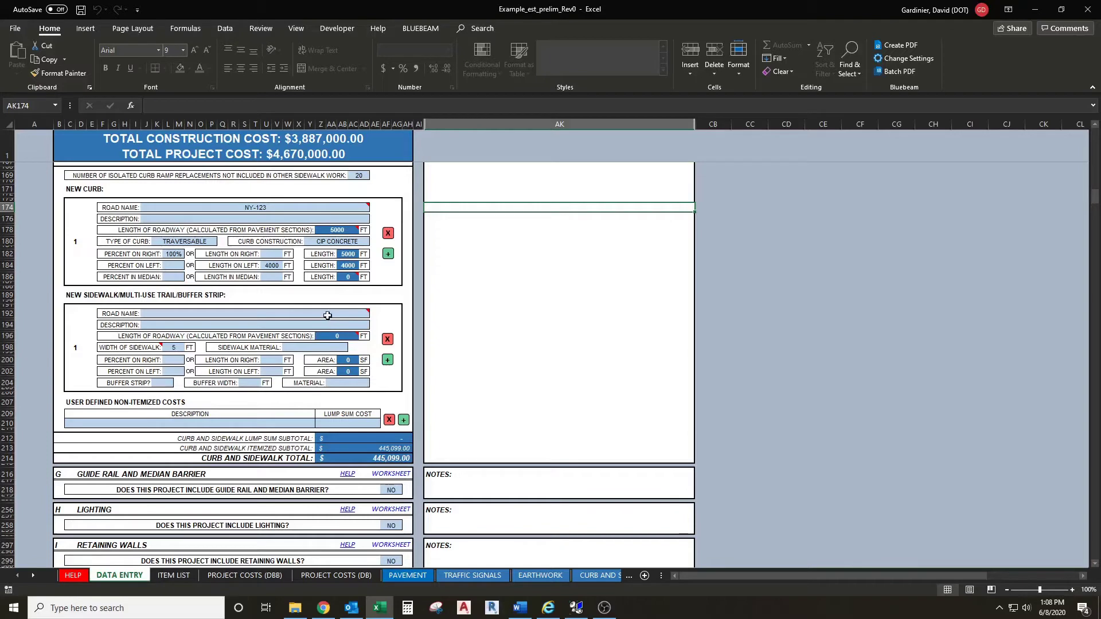
Assign road NY-123 to the new sidewalk, filling its roadway length as 5000 ft.
{"action": "left_click", "coordinate": [327, 315]}
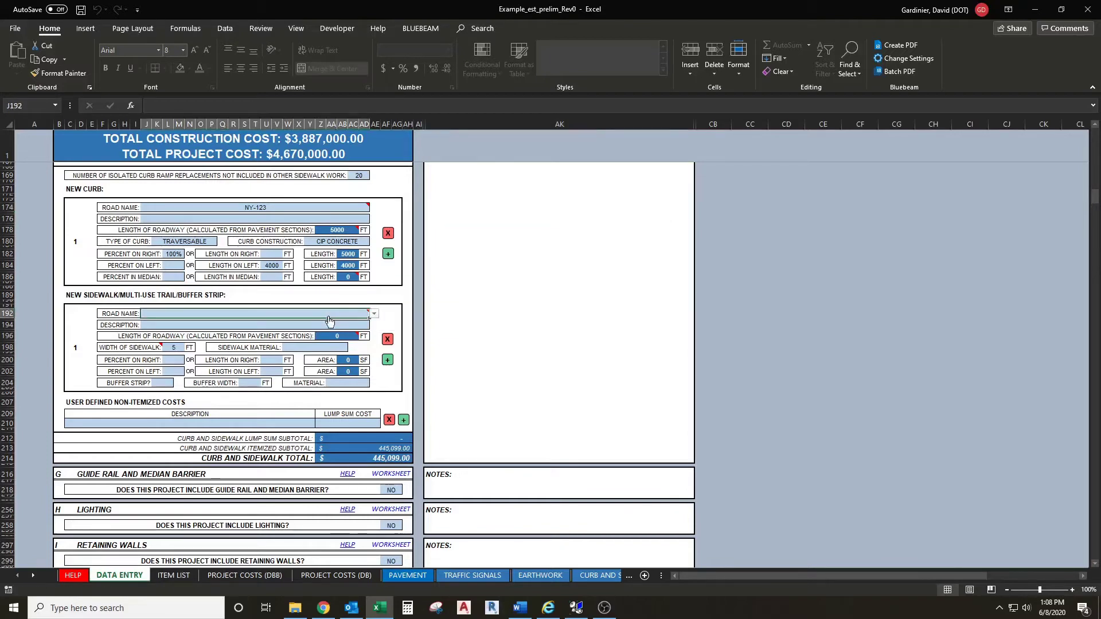
{"action": "key", "text": "alt+Down"}
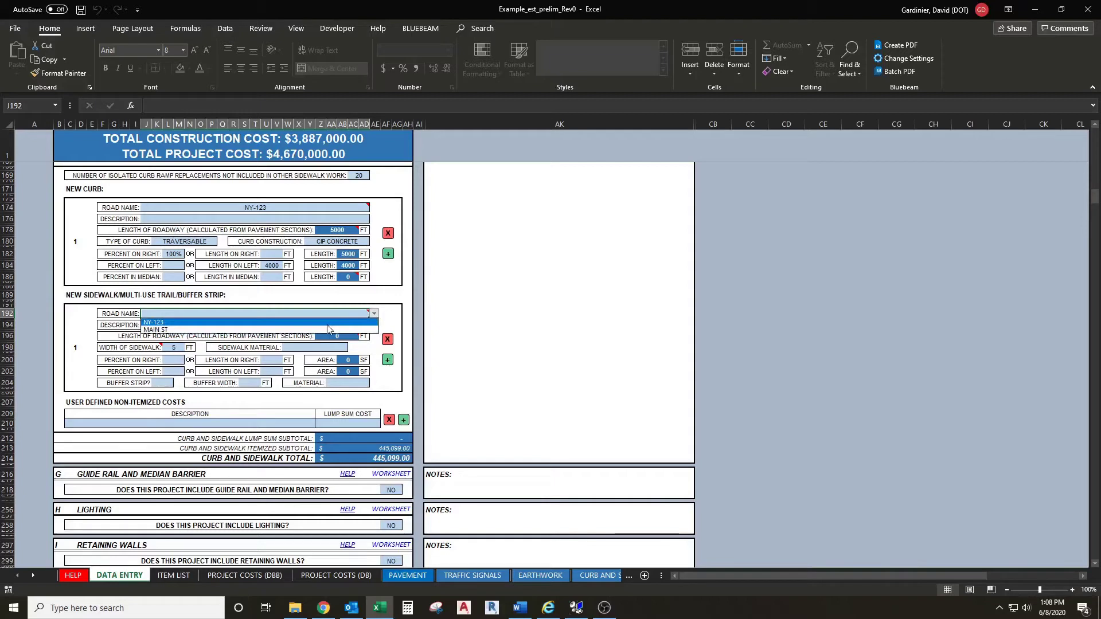
{"action": "left_click", "coordinate": [329, 324]}
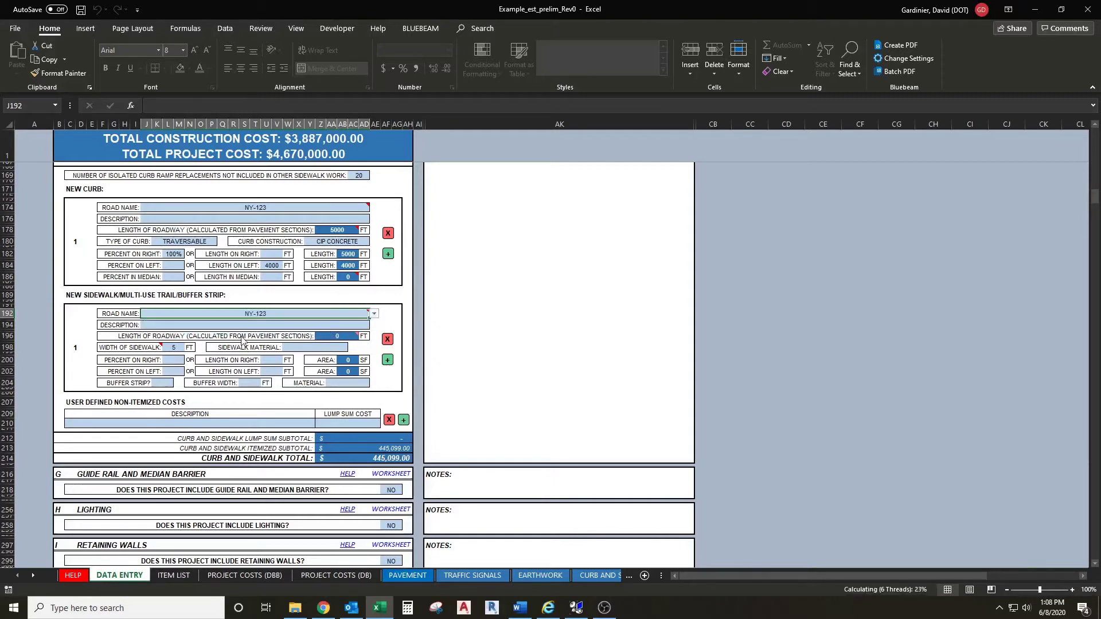
{"action": "left_click", "coordinate": [242, 338]}
{"action": "left_click", "coordinate": [333, 338]}
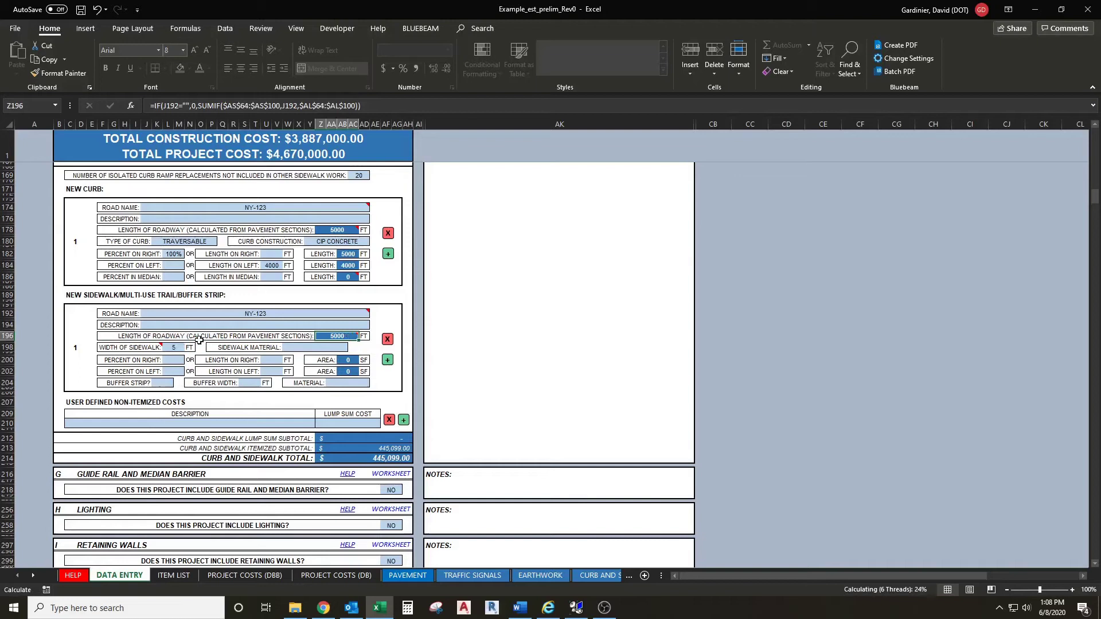
{"action": "scroll", "coordinate": [199, 340], "scroll_direction": "down", "scroll_amount": 1}
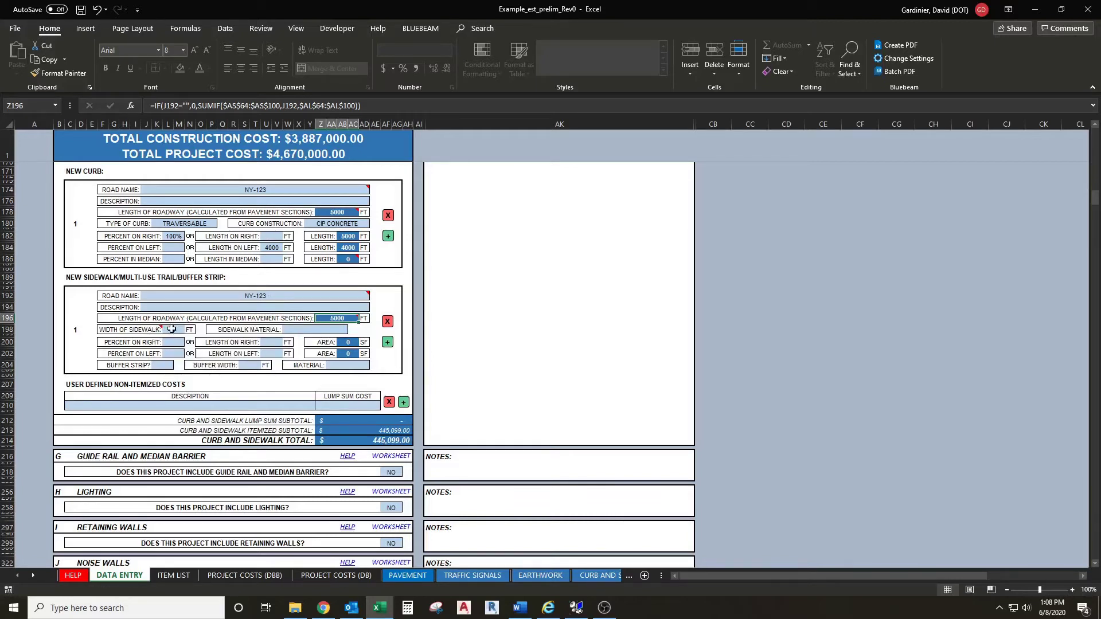
Set the sidewalk width to 5 ft.
{"action": "left_click", "coordinate": [172, 329]}
{"action": "type", "text": "5"}
{"action": "left_click", "coordinate": [166, 333]}
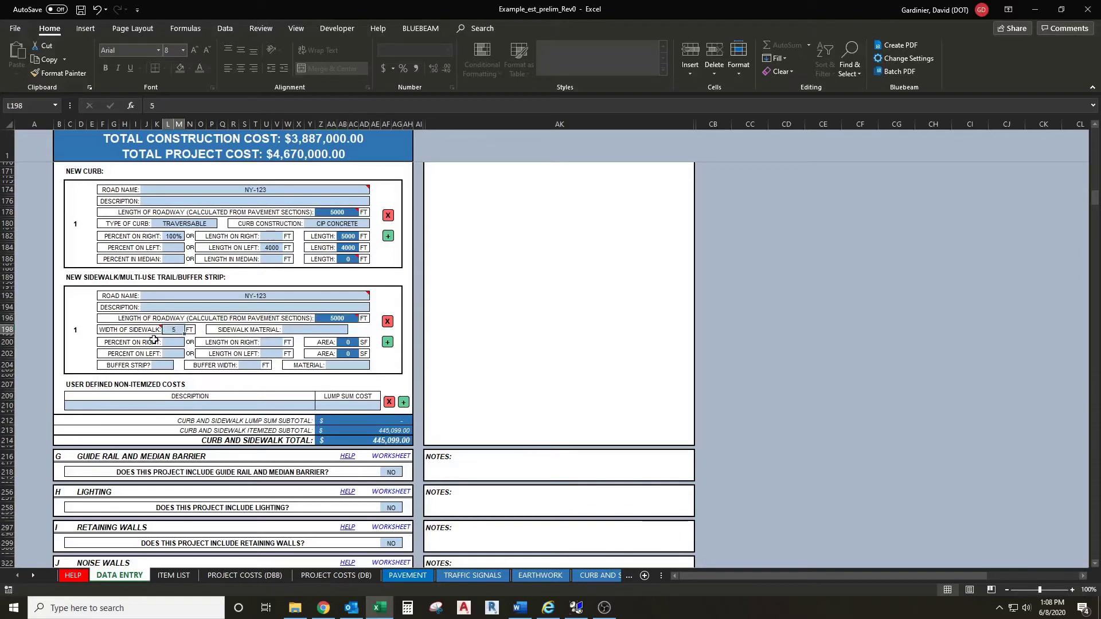
{"action": "mouse_move", "coordinate": [156, 332]}
Set the sidewalk material to CONCRETE.
{"action": "left_click", "coordinate": [322, 330]}
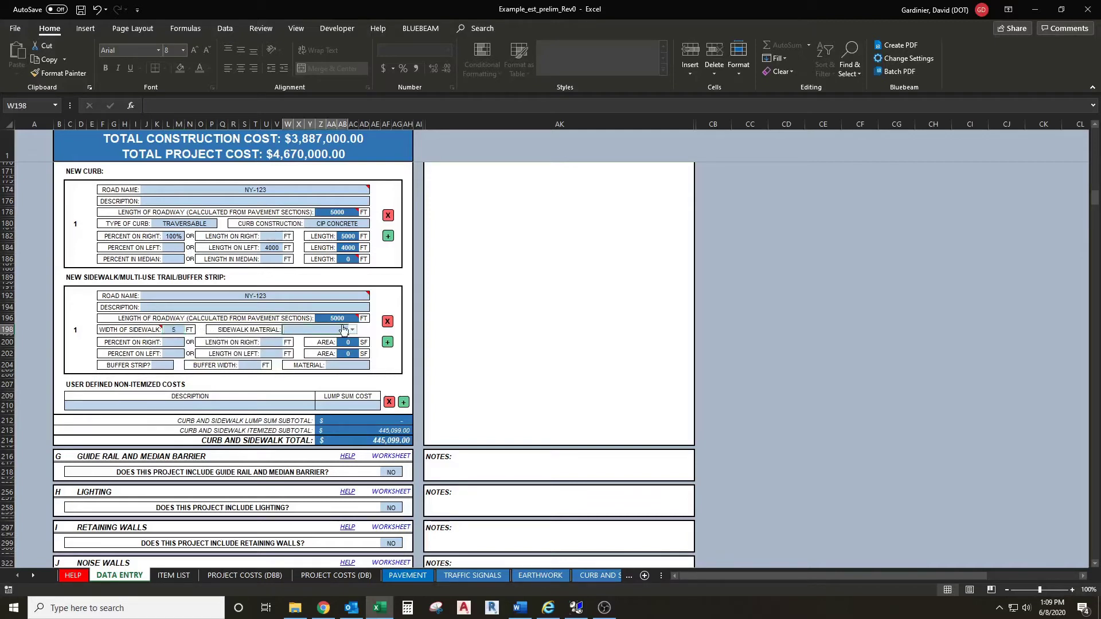
{"action": "left_click", "coordinate": [352, 330]}
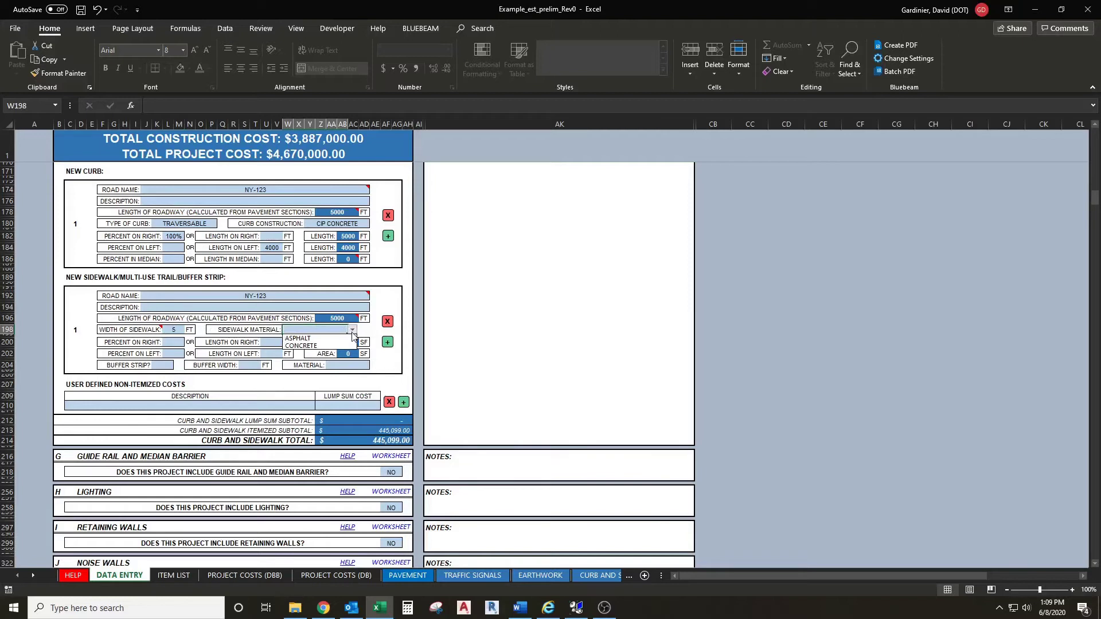
{"action": "left_click", "coordinate": [349, 346]}
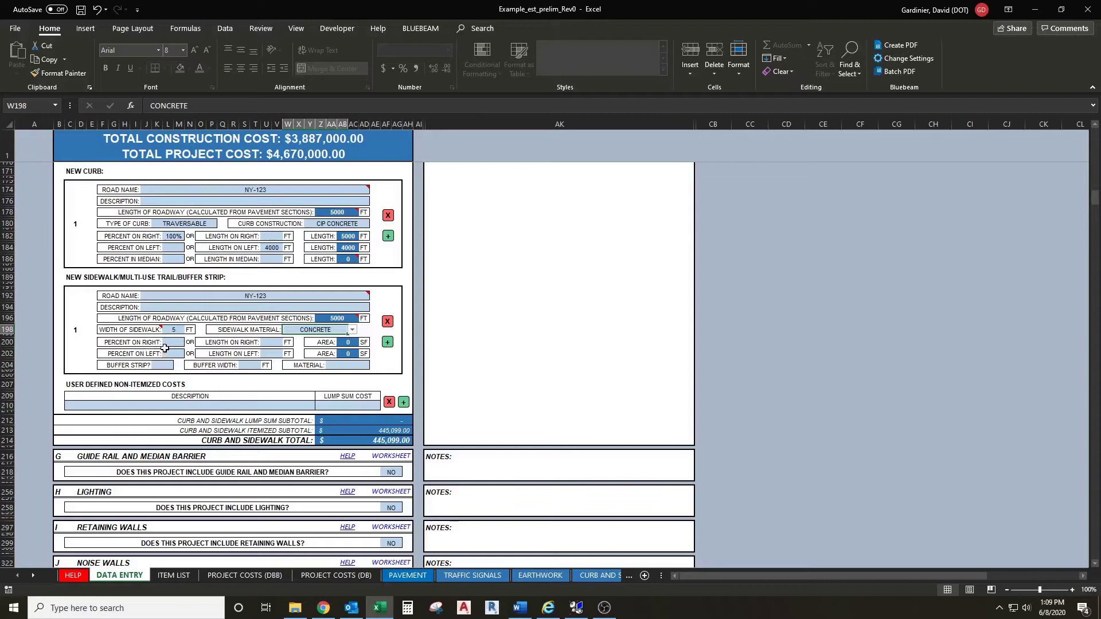
Give the sidewalk 100% on the right and 4000 ft on the left.
{"action": "left_click", "coordinate": [172, 343]}
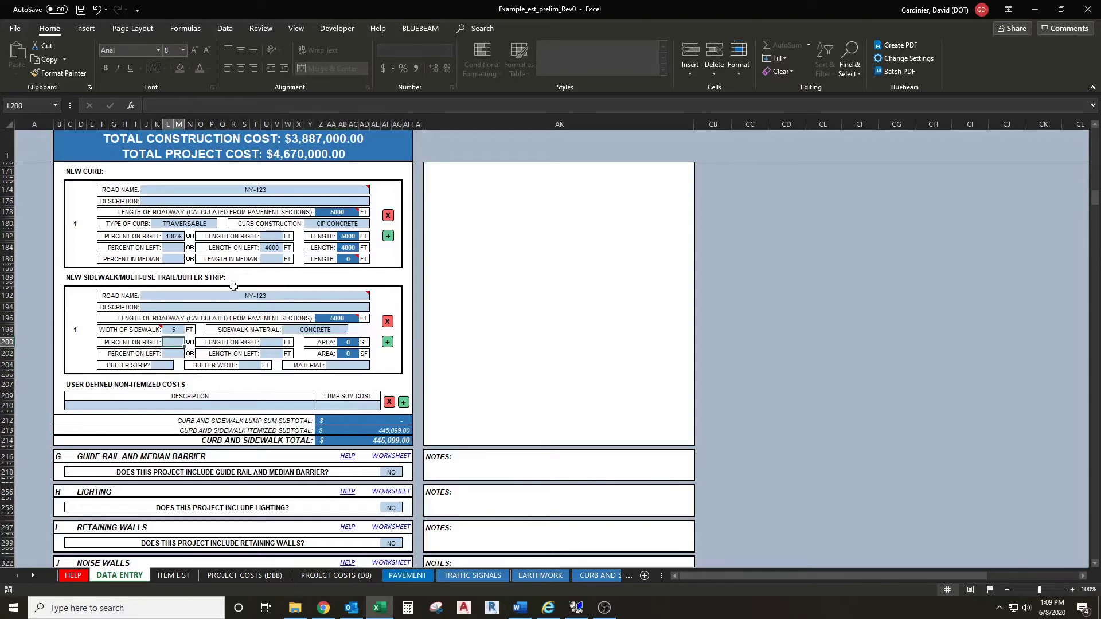
{"action": "type", "text": "1000"}
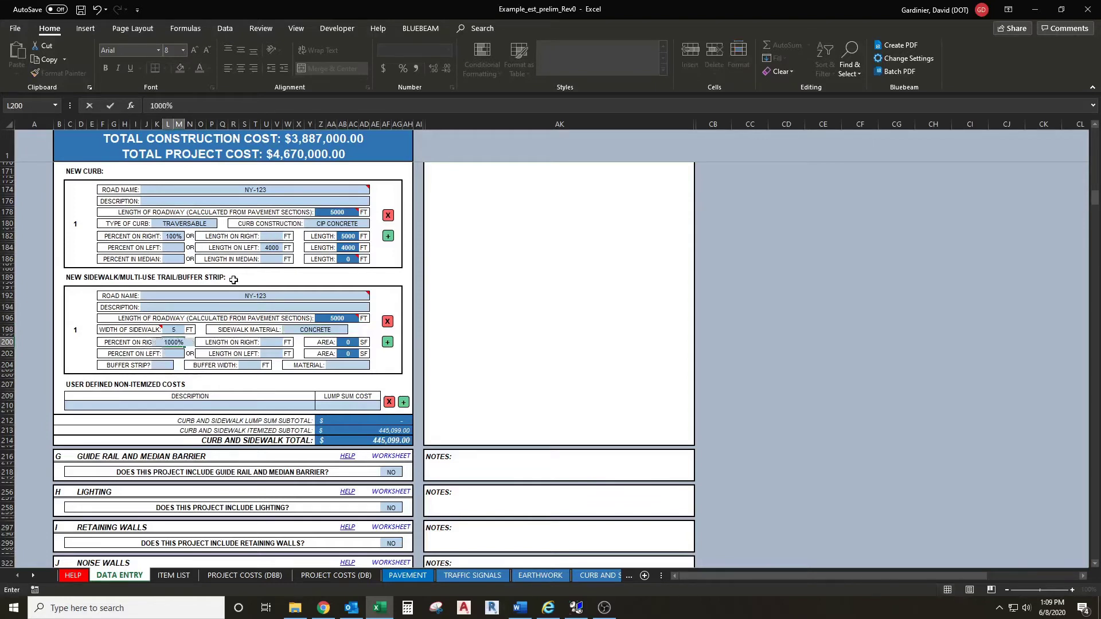
{"action": "key", "text": "BackSpace"}
{"action": "left_click", "coordinate": [255, 343]}
{"action": "left_click", "coordinate": [271, 355]}
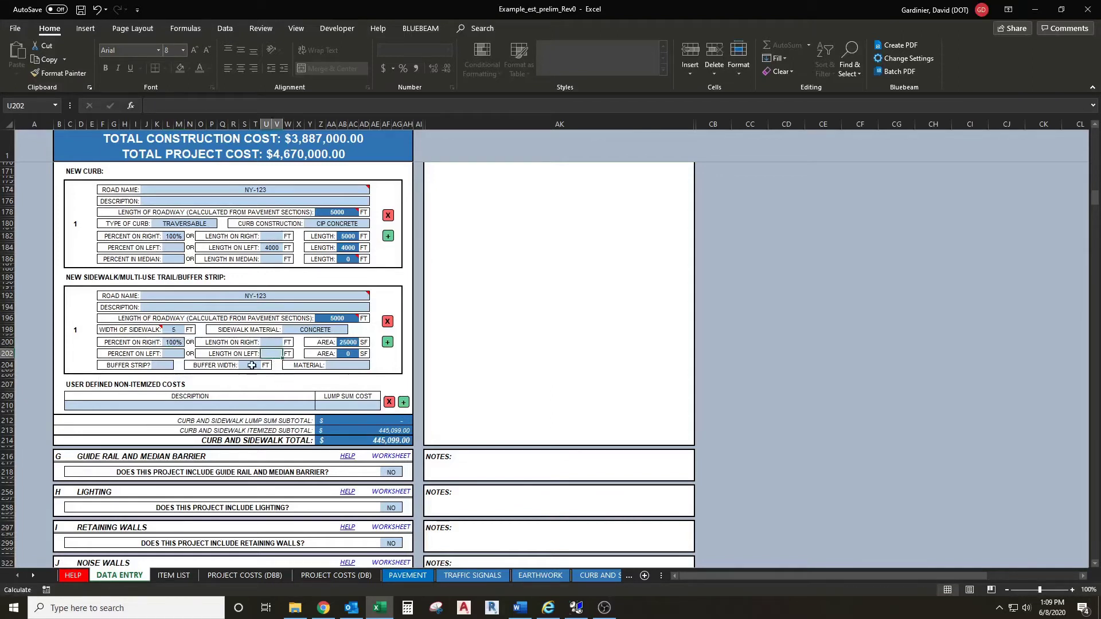
{"action": "type", "text": "4000"}
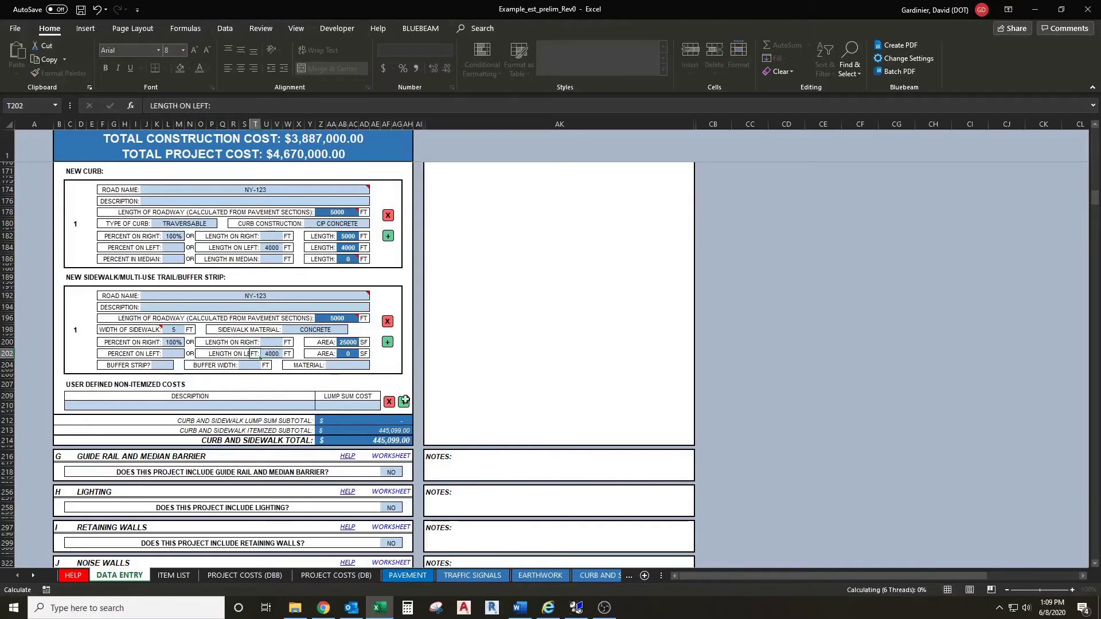
{"action": "left_click", "coordinate": [347, 342]}
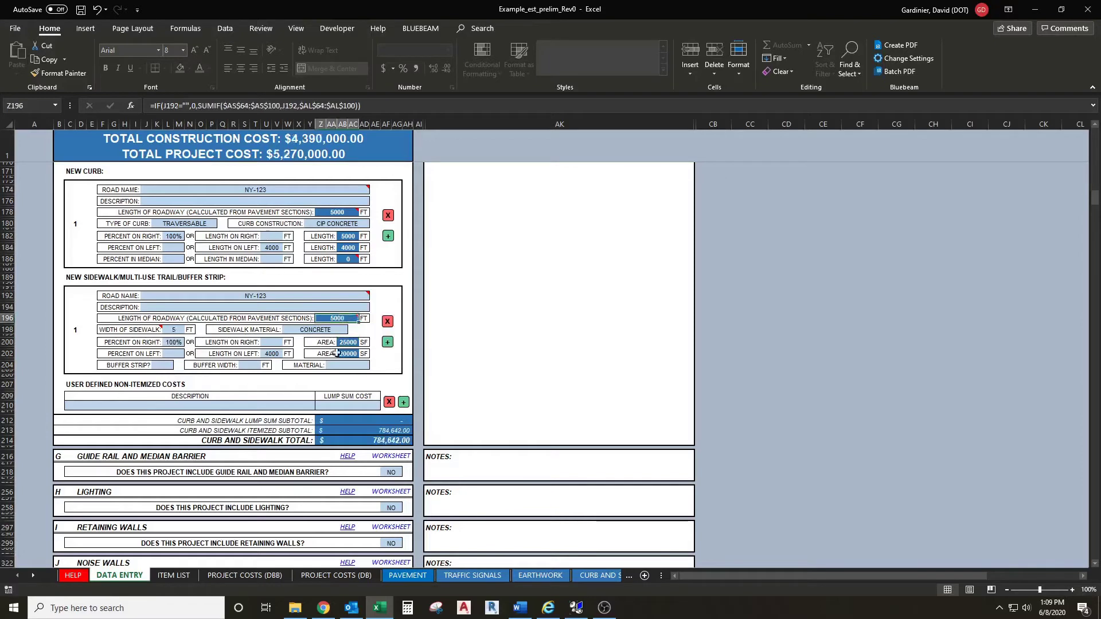
{"action": "left_click", "coordinate": [276, 351]}
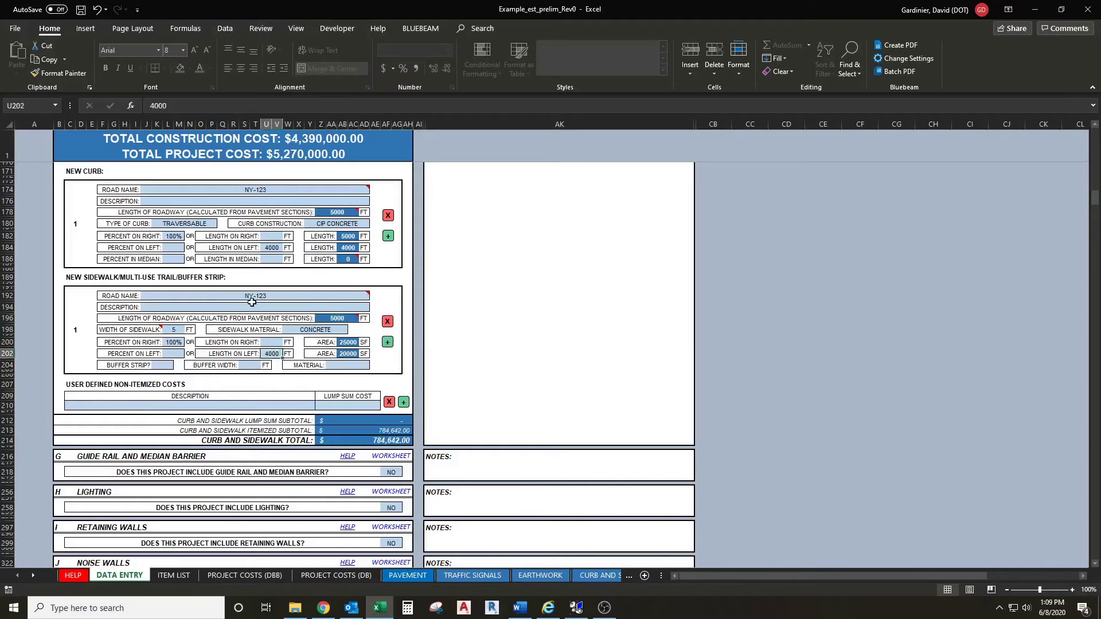
Add a 5 ft ASPHALT buffer strip to the sidewalk.
{"action": "left_click", "coordinate": [164, 364]}
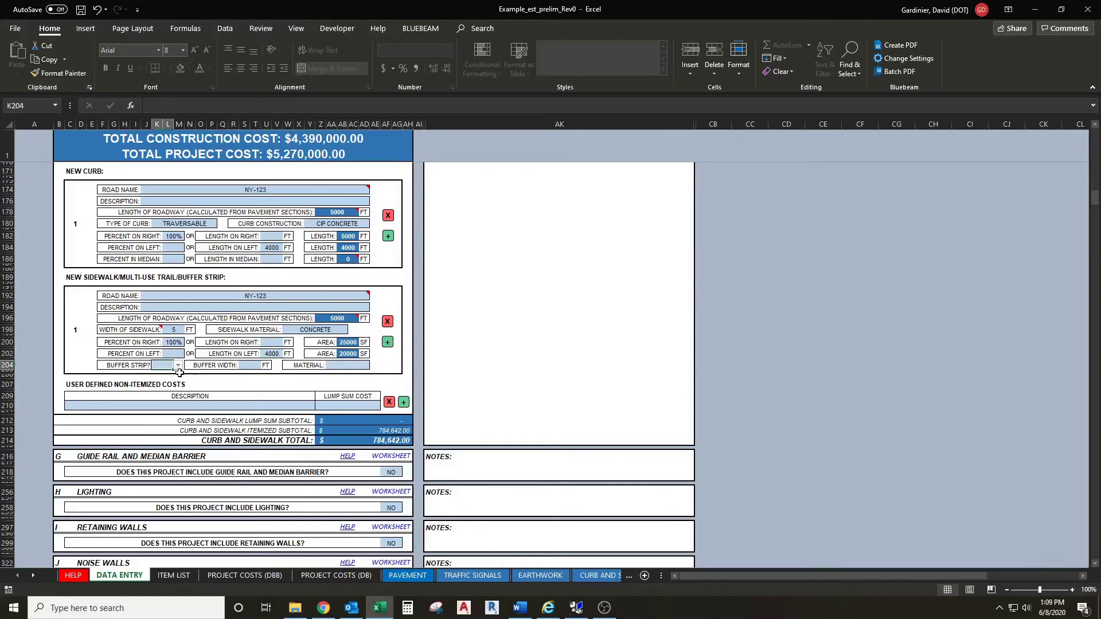
{"action": "left_click", "coordinate": [177, 366]}
{"action": "left_click", "coordinate": [161, 374]}
{"action": "left_click", "coordinate": [257, 366]}
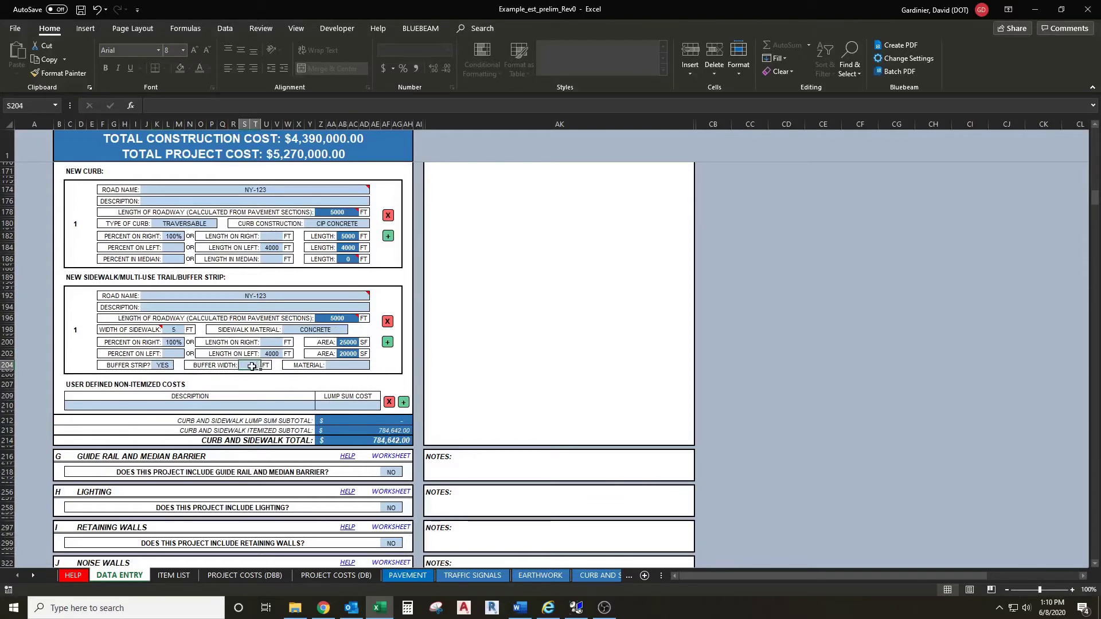
{"action": "type", "text": "5"}
{"action": "left_click", "coordinate": [358, 365]}
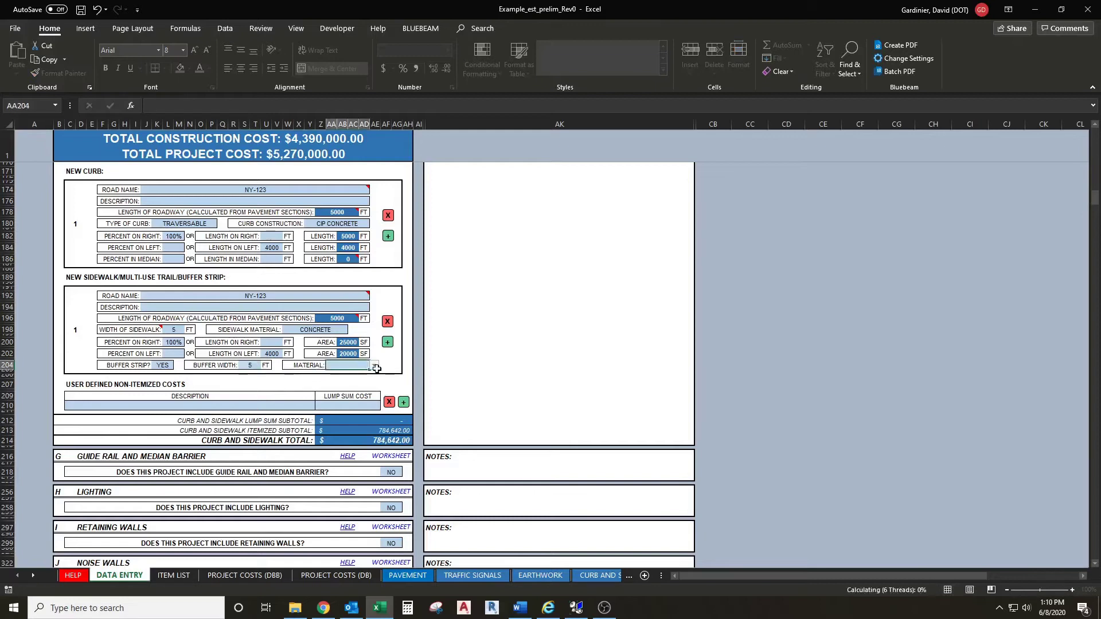
{"action": "left_click", "coordinate": [374, 365]}
{"action": "left_click", "coordinate": [369, 383]}
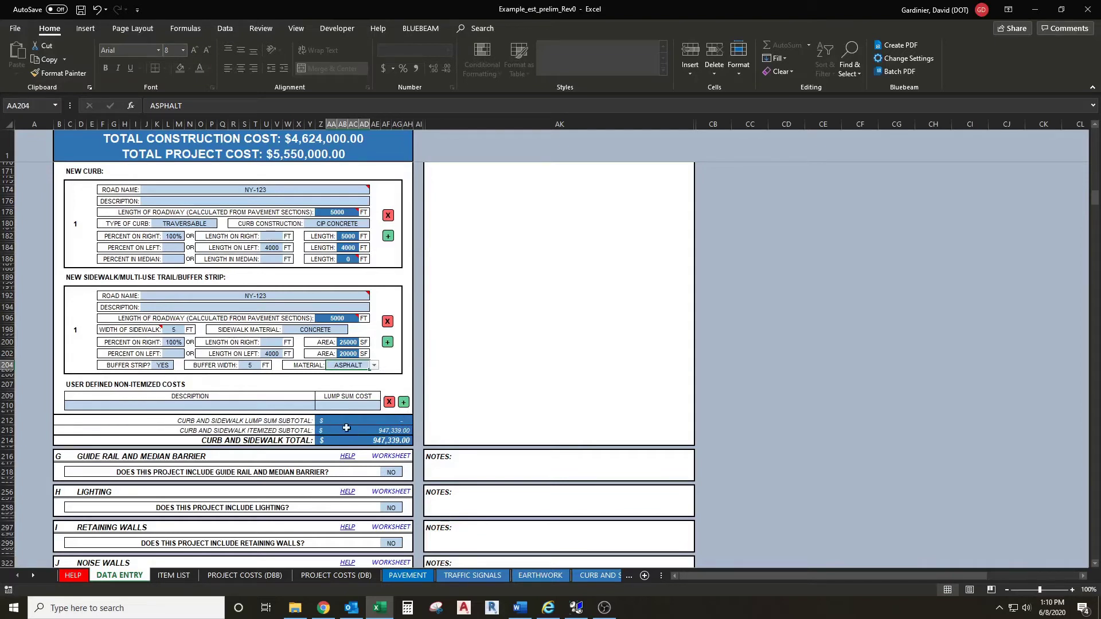
Add a user-defined 'Additional Scope' item with a $25,000 lump sum cost.
{"action": "scroll", "coordinate": [346, 428], "scroll_direction": "up", "scroll_amount": 2}
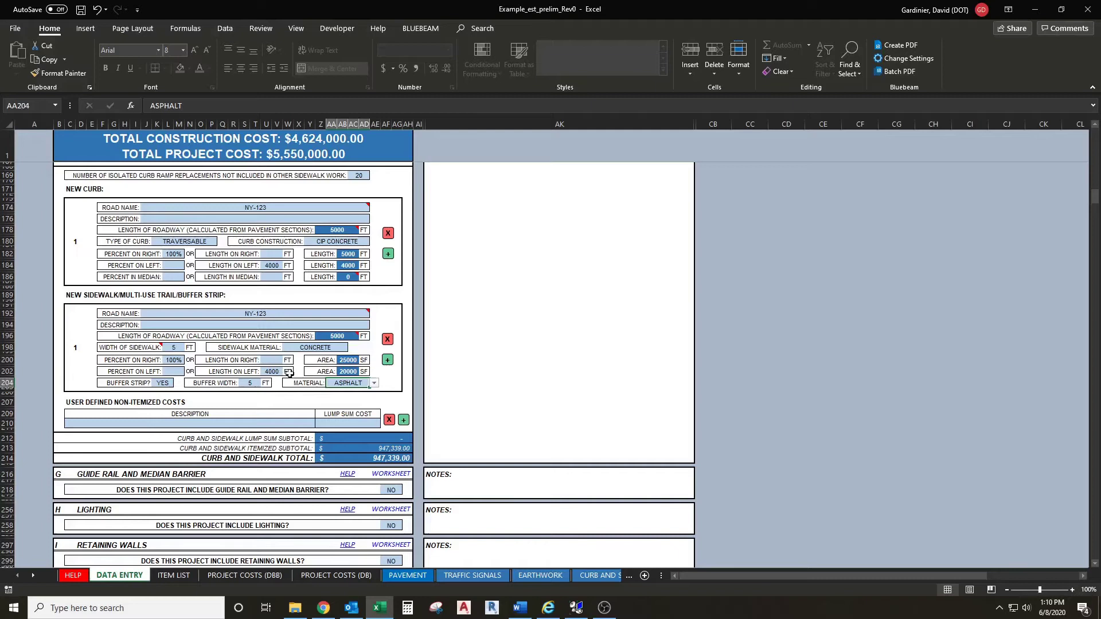
{"action": "scroll", "coordinate": [293, 371], "scroll_direction": "down", "scroll_amount": 1}
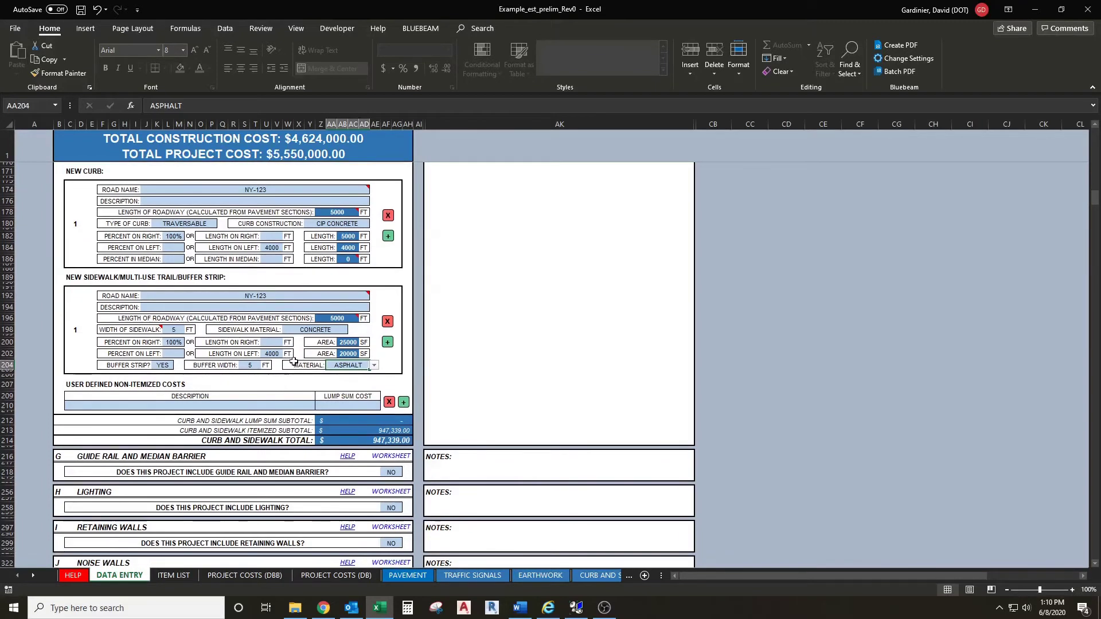
{"action": "scroll", "coordinate": [296, 356], "scroll_direction": "down", "scroll_amount": 1}
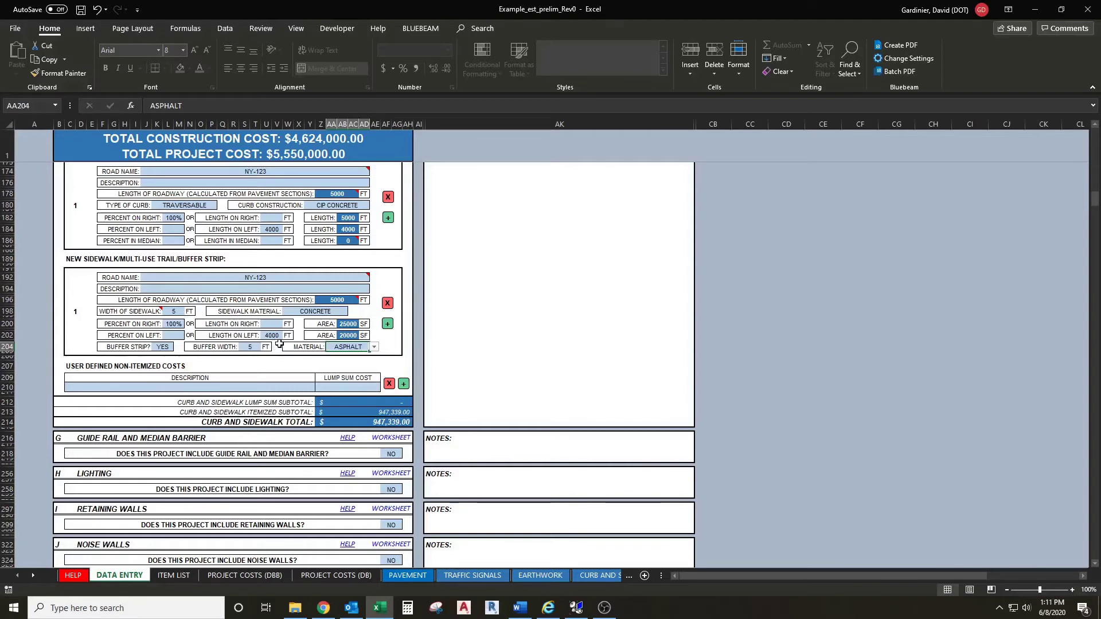
{"action": "scroll", "coordinate": [280, 345], "scroll_direction": "down", "scroll_amount": 1}
{"action": "scroll", "coordinate": [276, 341], "scroll_direction": "down", "scroll_amount": 1}
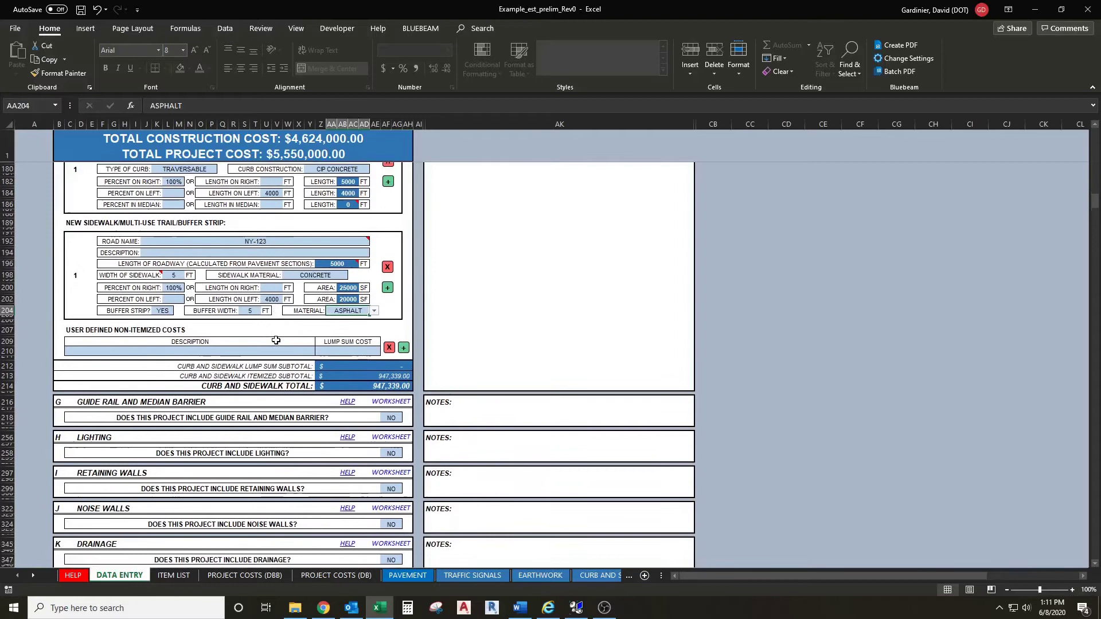
{"action": "left_click", "coordinate": [250, 350]}
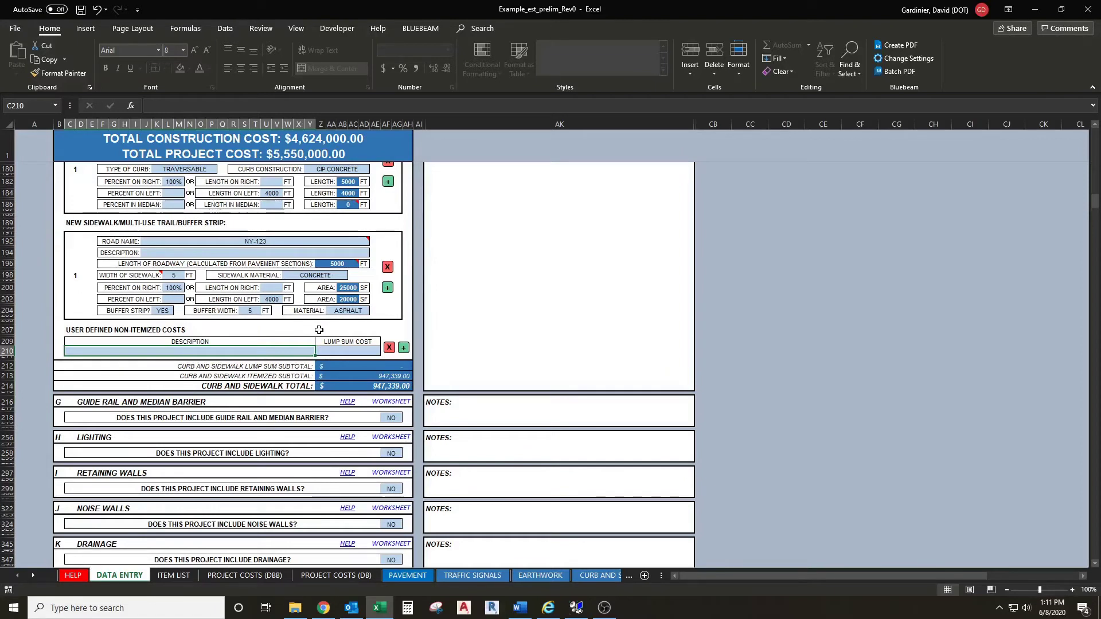
{"action": "type", "text": "Addit"}
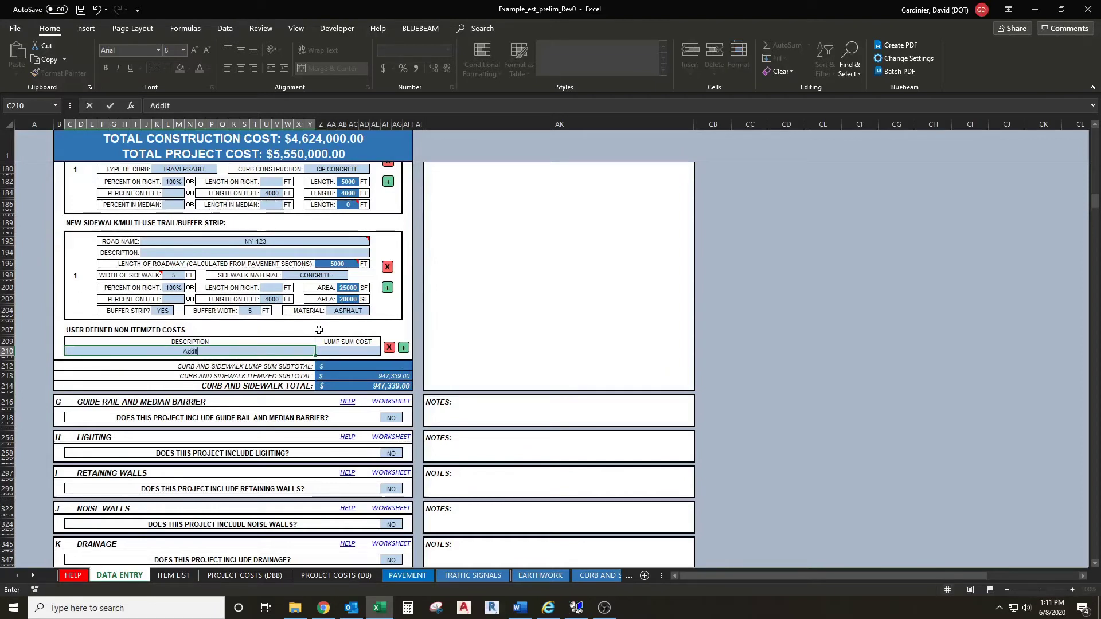
{"action": "type", "text": "ional Scope"}
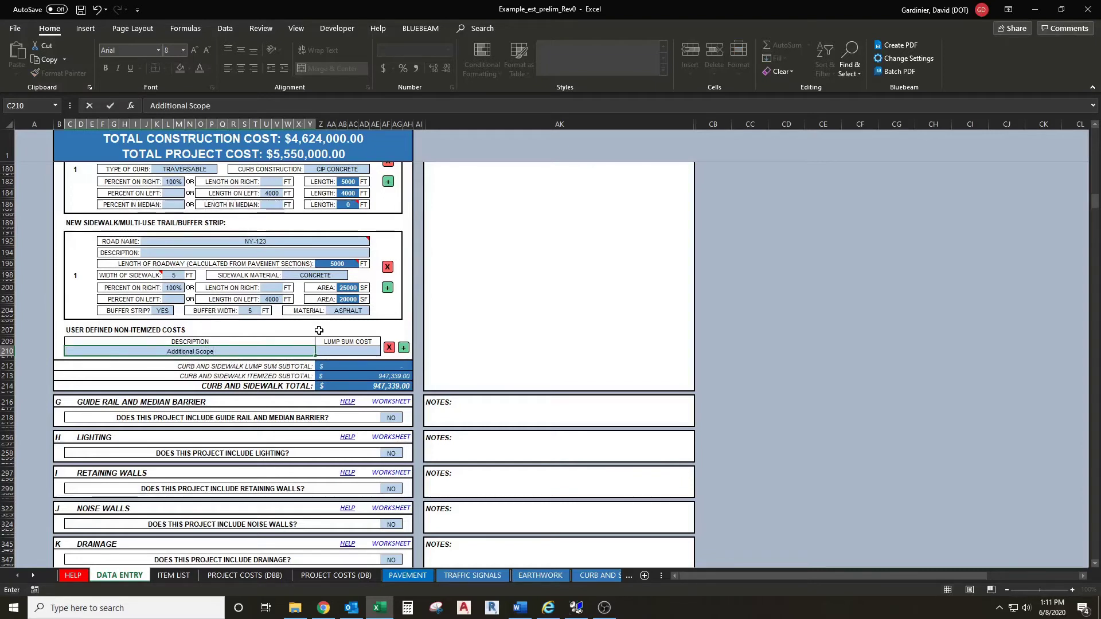
{"action": "left_click", "coordinate": [364, 350]}
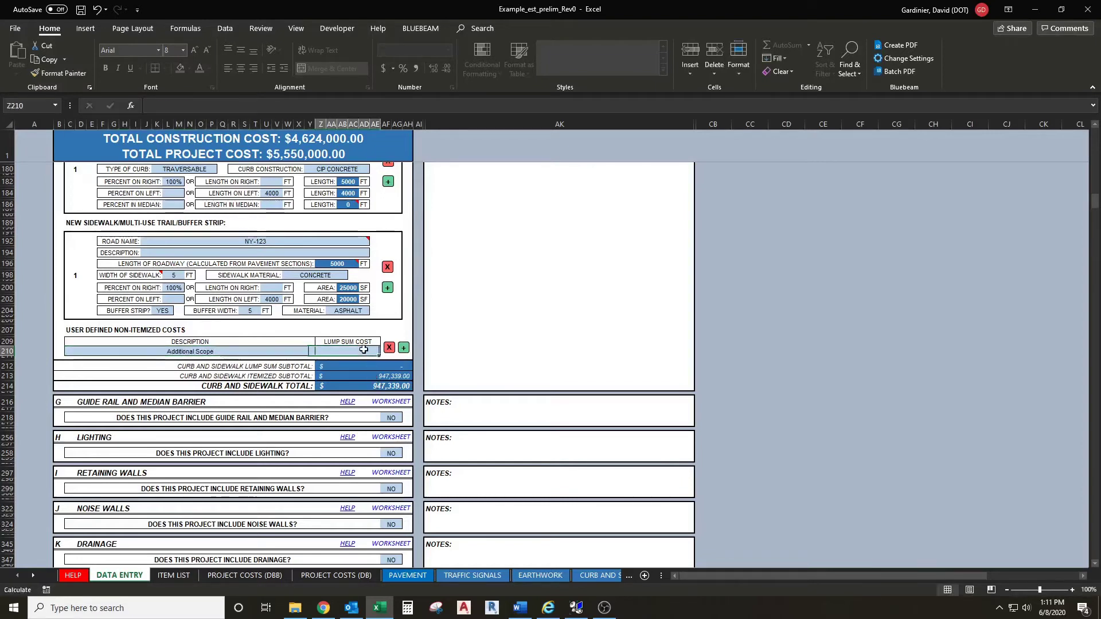
{"action": "type", "text": "2500"}
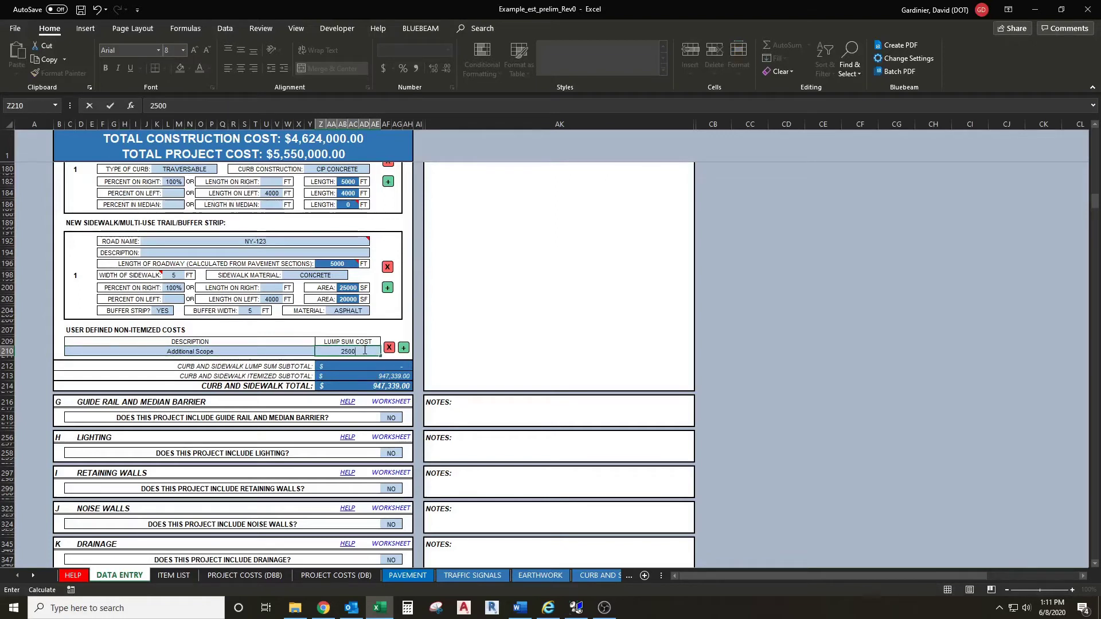
{"action": "type", "text": "0"}
{"action": "left_click", "coordinate": [370, 366]}
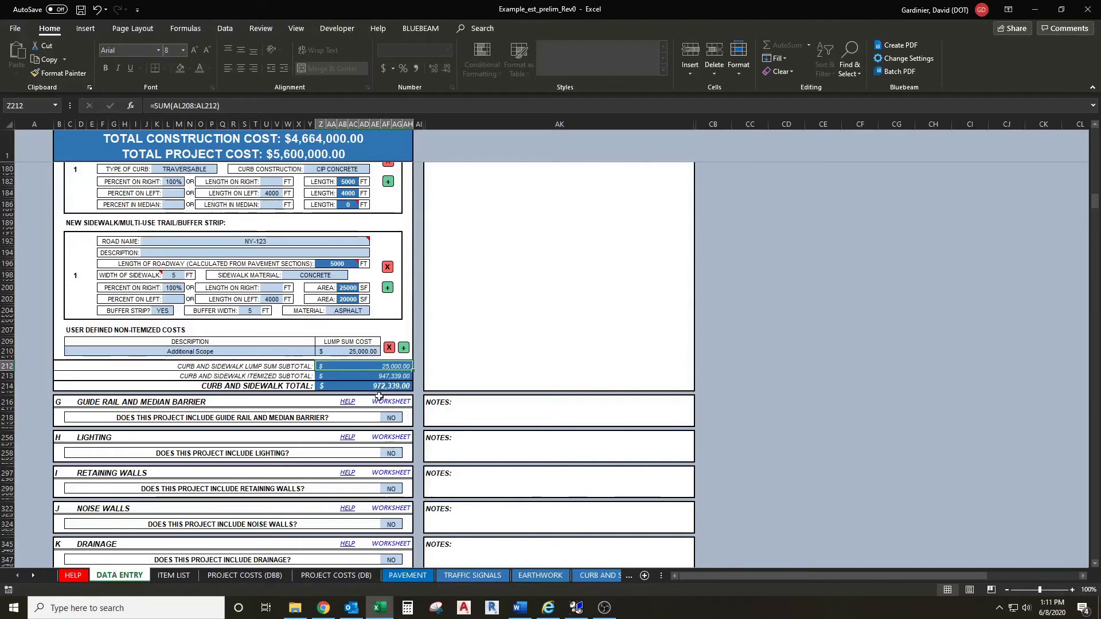
Check the itemized subtotal, now totalling $972,339.00.
{"action": "left_click", "coordinate": [385, 377]}
{"action": "scroll", "coordinate": [373, 397], "scroll_direction": "up", "scroll_amount": 5}
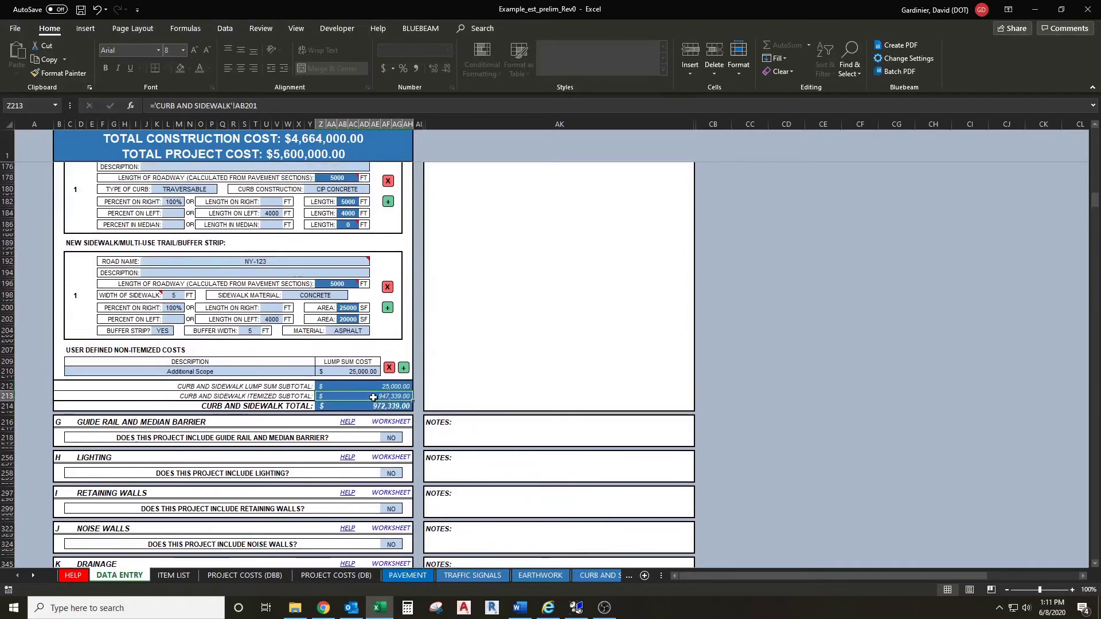
{"action": "scroll", "coordinate": [373, 397], "scroll_direction": "up", "scroll_amount": 1}
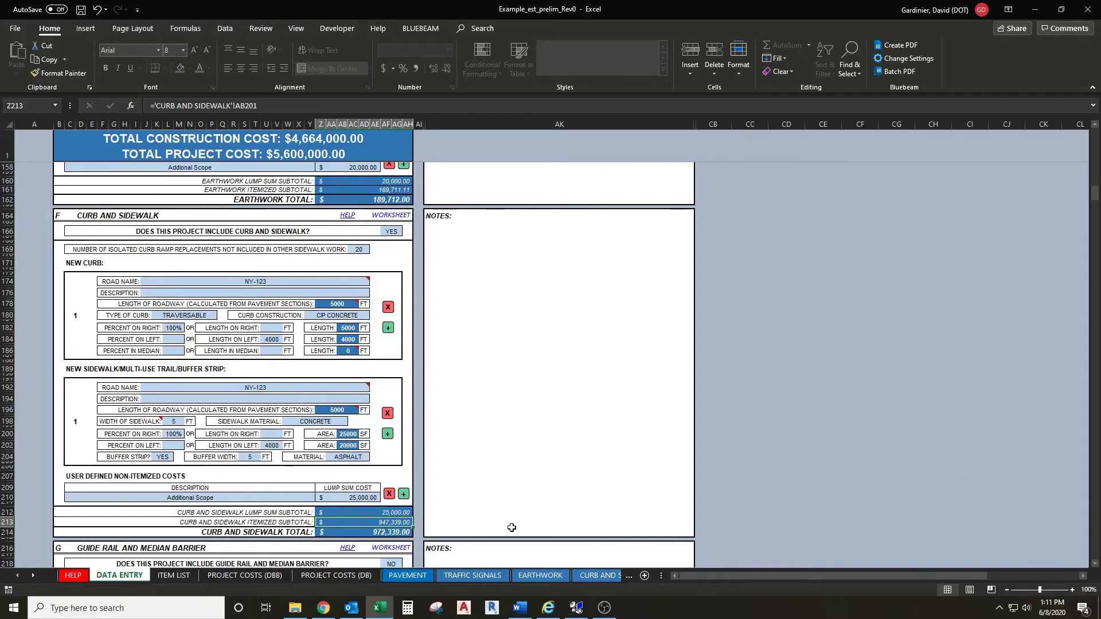
On the CURB AND SIDEWALK worksheet, review the curb ramp quantity, item number 608.01050409 and override cells.
{"action": "left_click", "coordinate": [598, 576]}
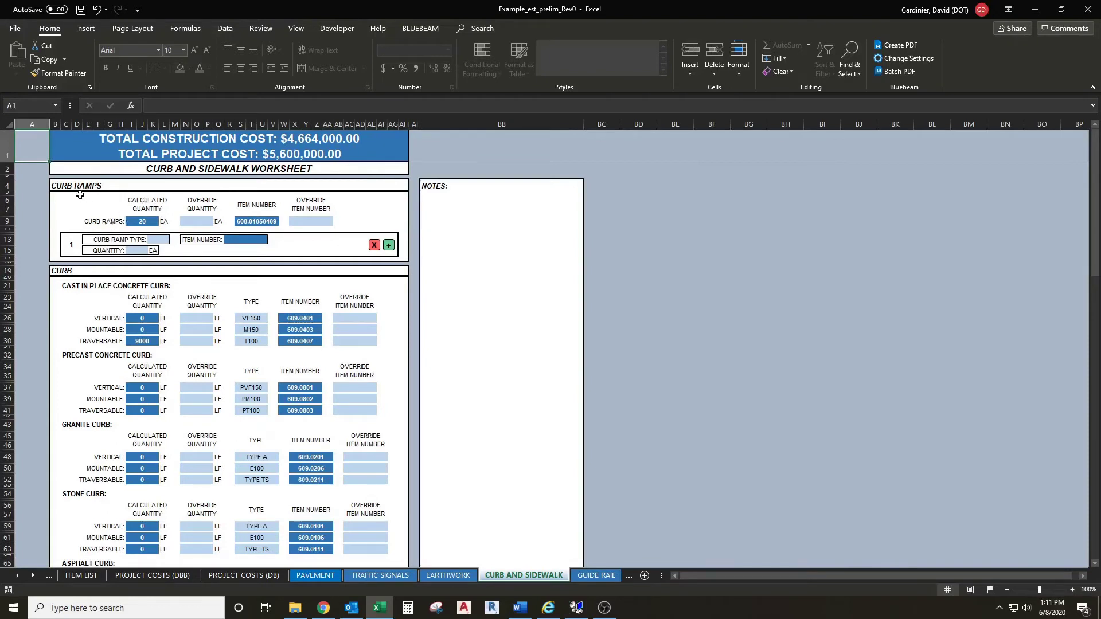
{"action": "left_click", "coordinate": [143, 221]}
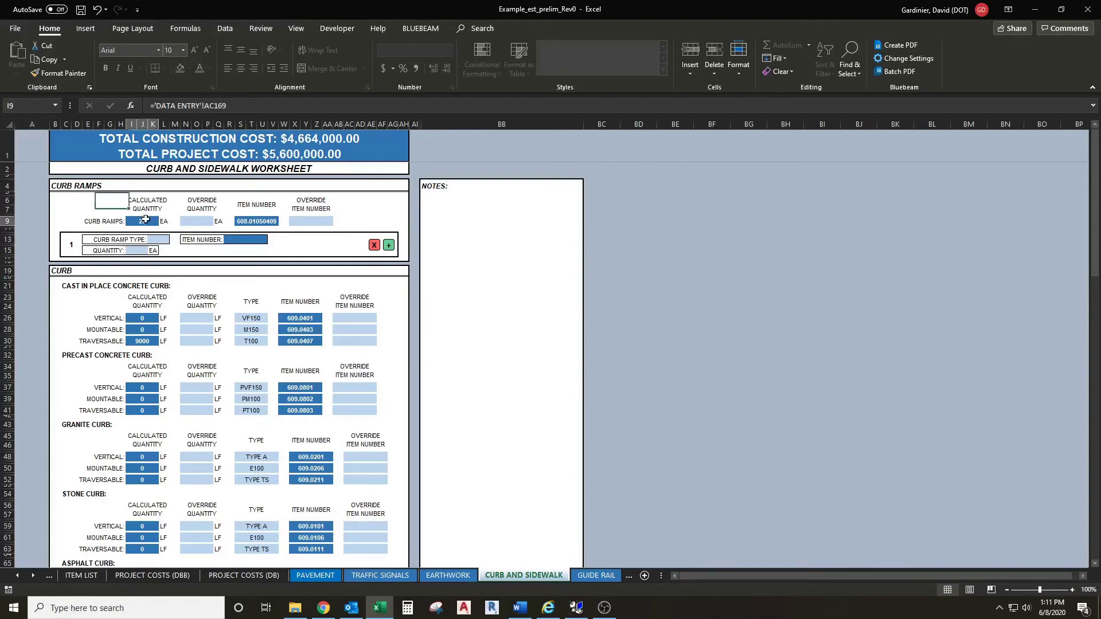
{"action": "left_click", "coordinate": [258, 223]}
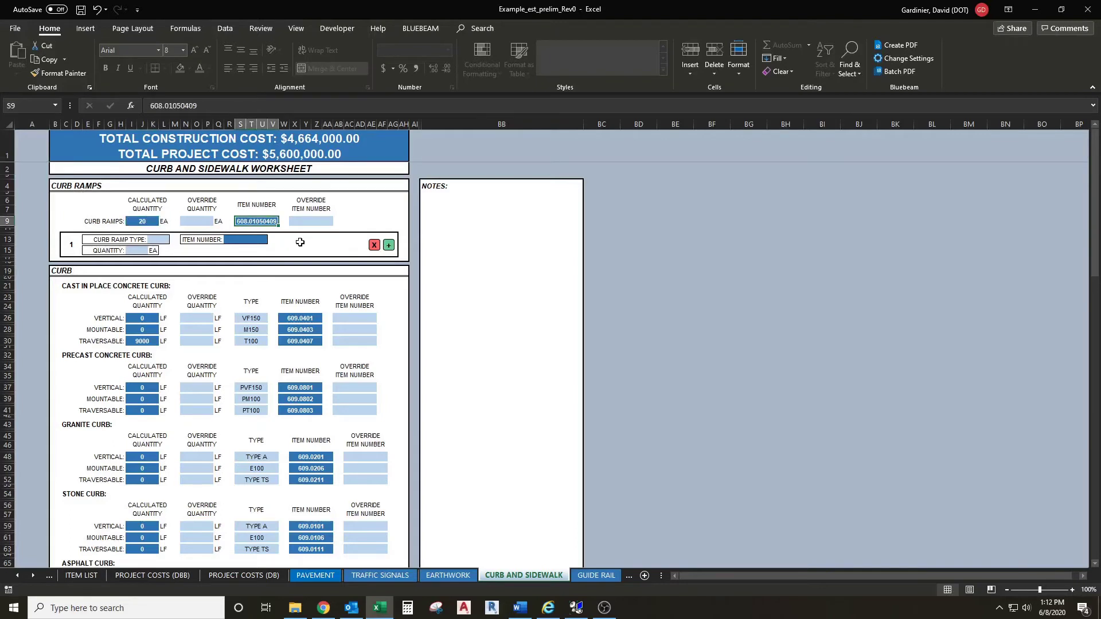
{"action": "left_click", "coordinate": [318, 223]}
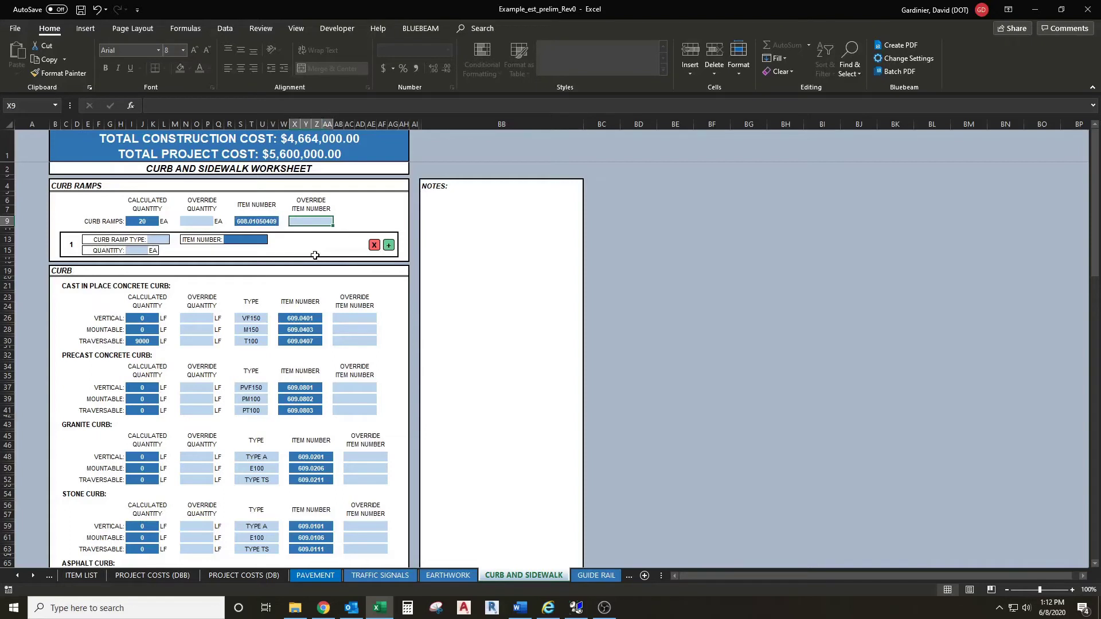
{"action": "left_click", "coordinate": [269, 223]}
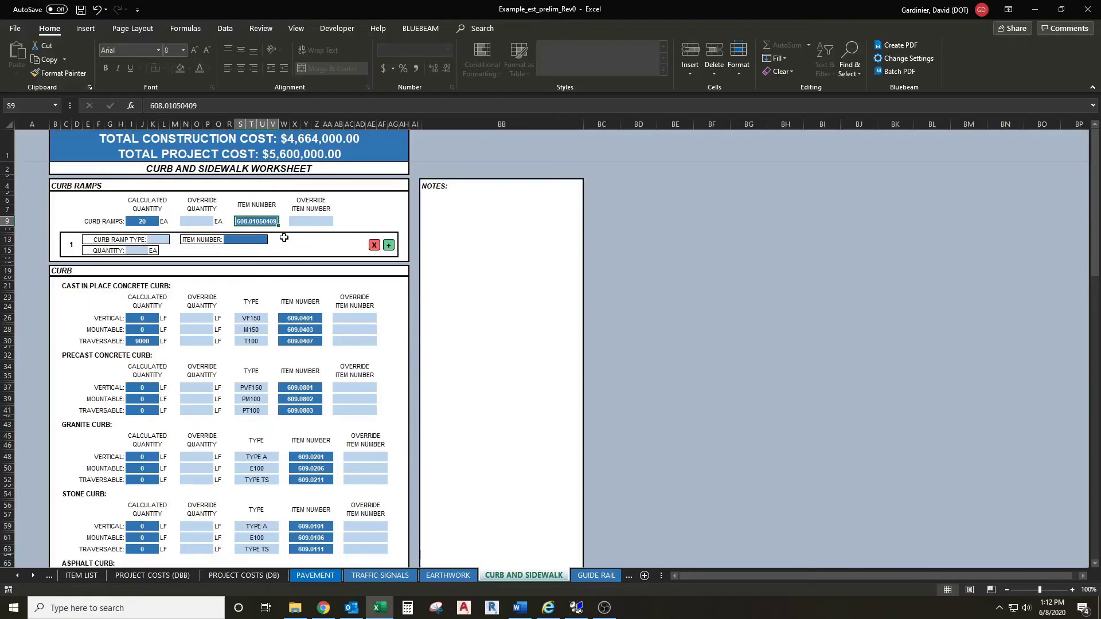
{"action": "scroll", "coordinate": [285, 237], "scroll_direction": "down", "scroll_amount": 1}
{"action": "scroll", "coordinate": [285, 238], "scroll_direction": "up", "scroll_amount": 1}
{"action": "left_click", "coordinate": [319, 224]}
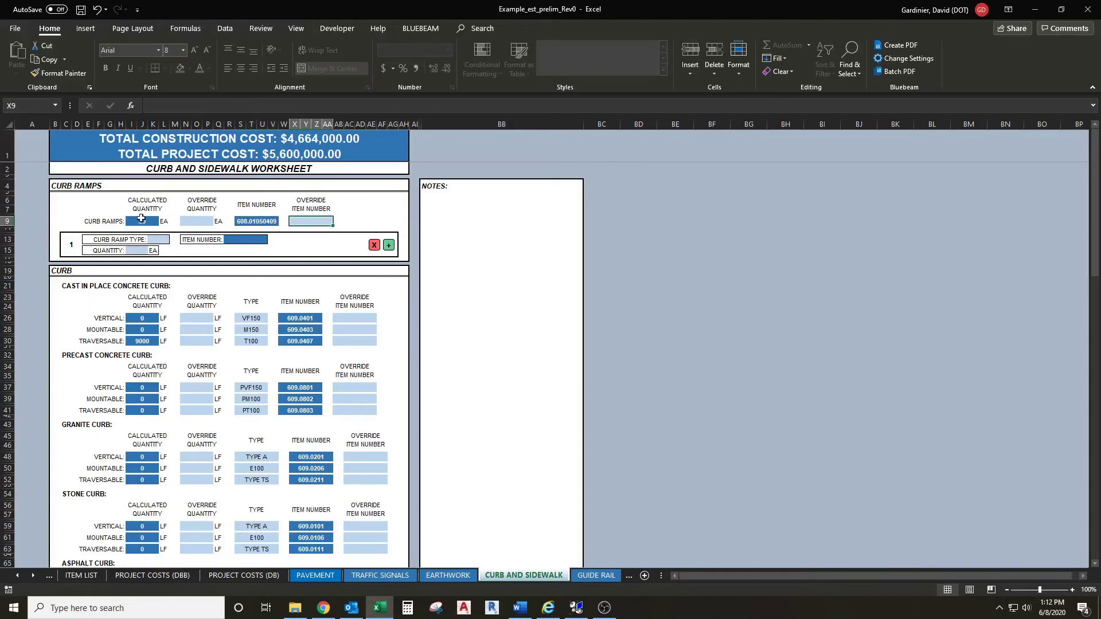
{"action": "left_click", "coordinate": [205, 223]}
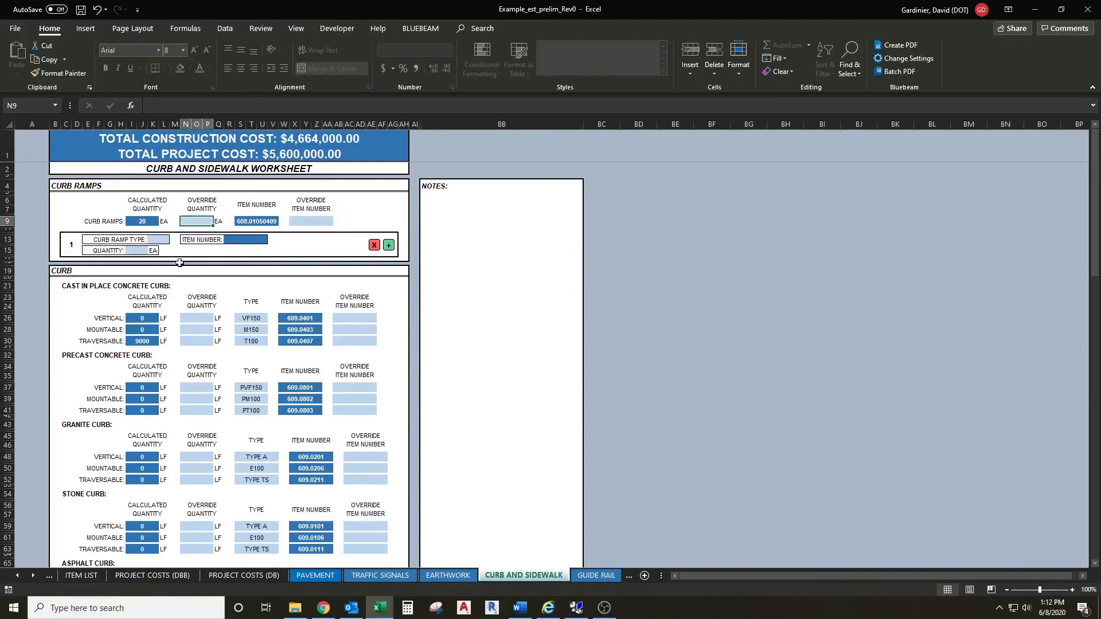
Check the Curb Ramp Type choices, leaving the entry empty.
{"action": "left_click", "coordinate": [164, 242]}
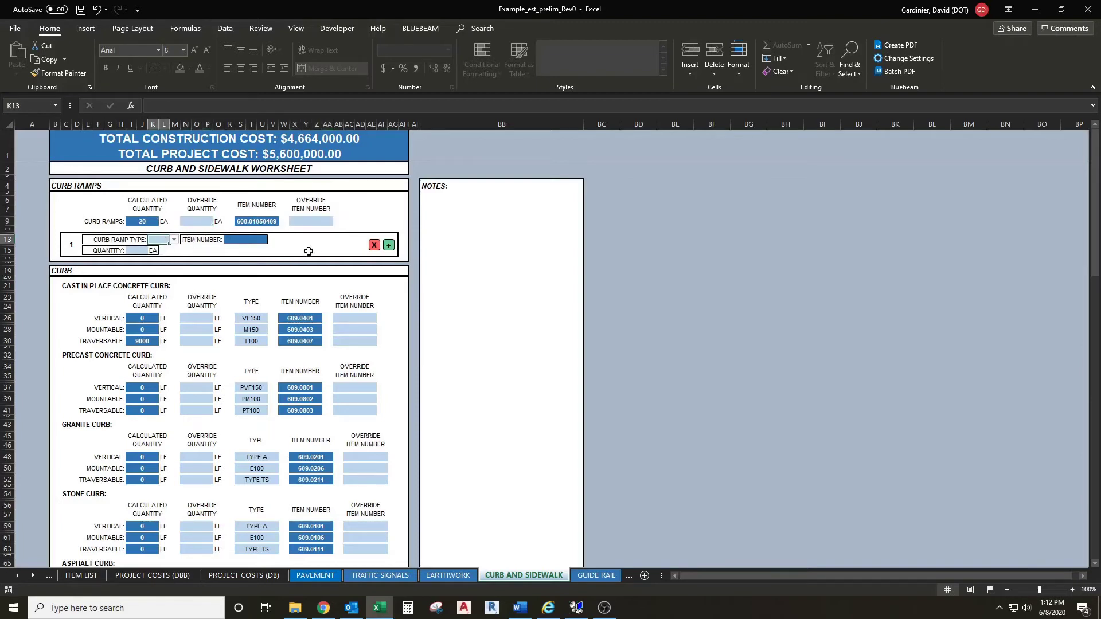
{"action": "left_click", "coordinate": [168, 241]}
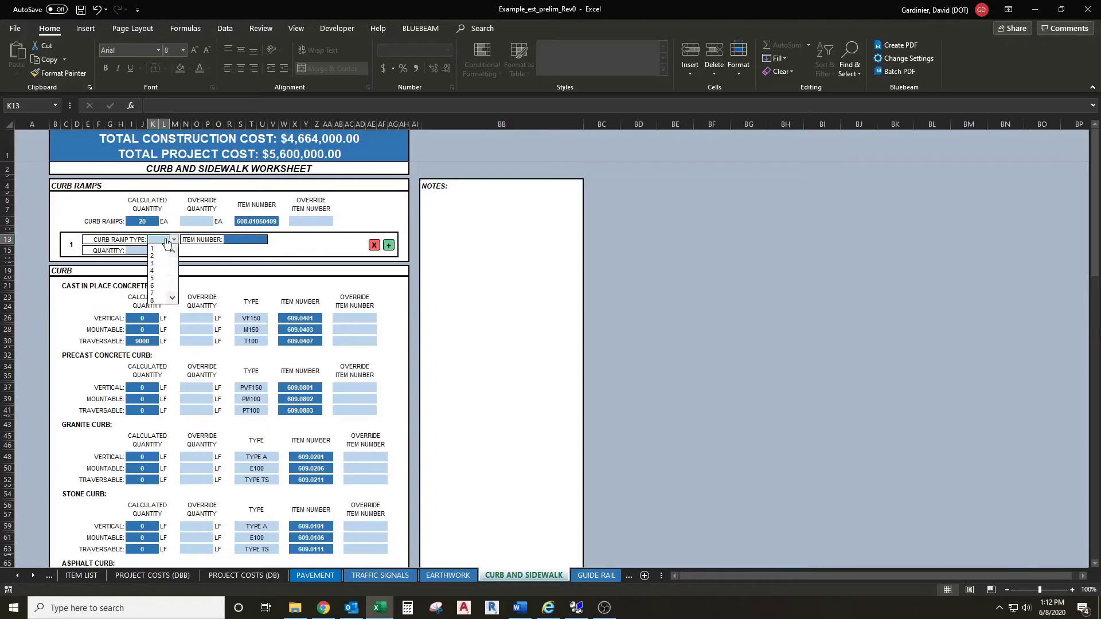
{"action": "left_click", "coordinate": [206, 253]}
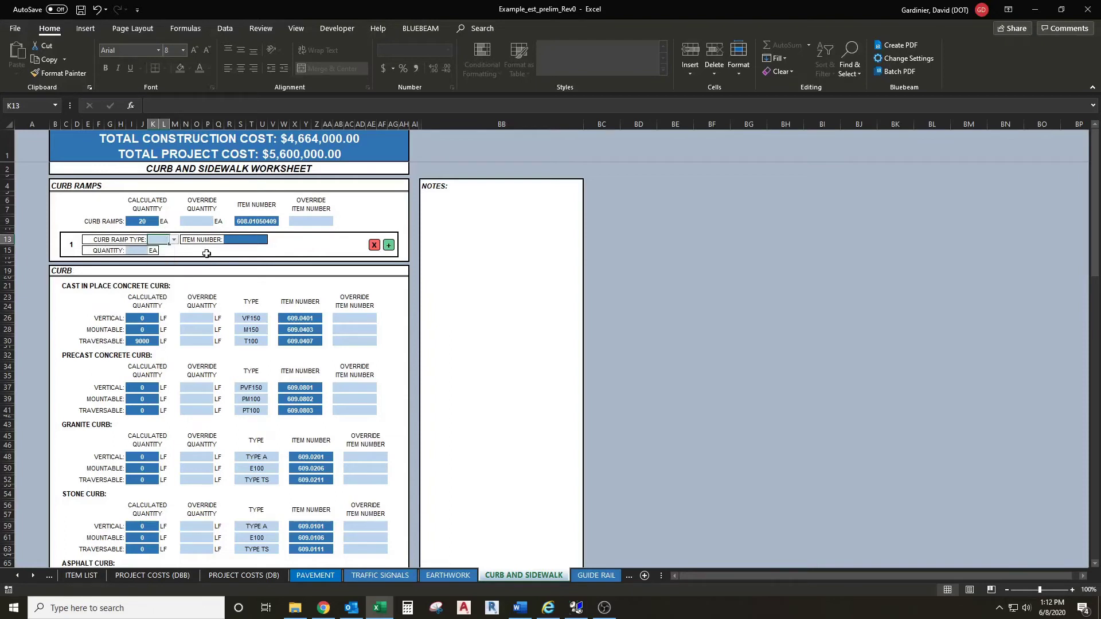
{"action": "left_click", "coordinate": [206, 251]}
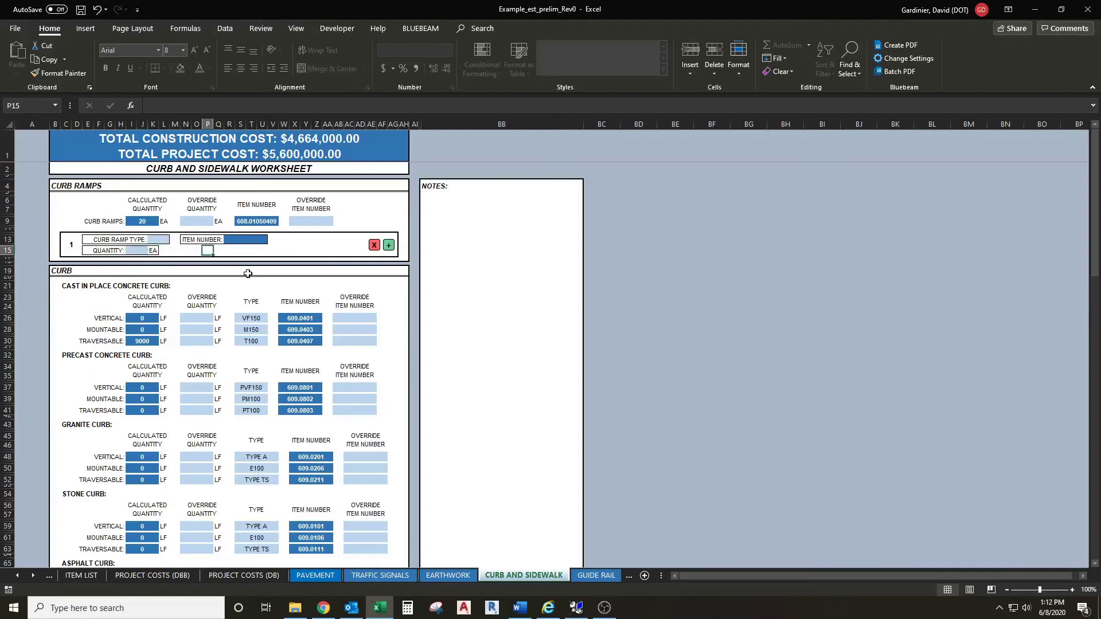
{"action": "scroll", "coordinate": [246, 265], "scroll_direction": "down", "scroll_amount": 1}
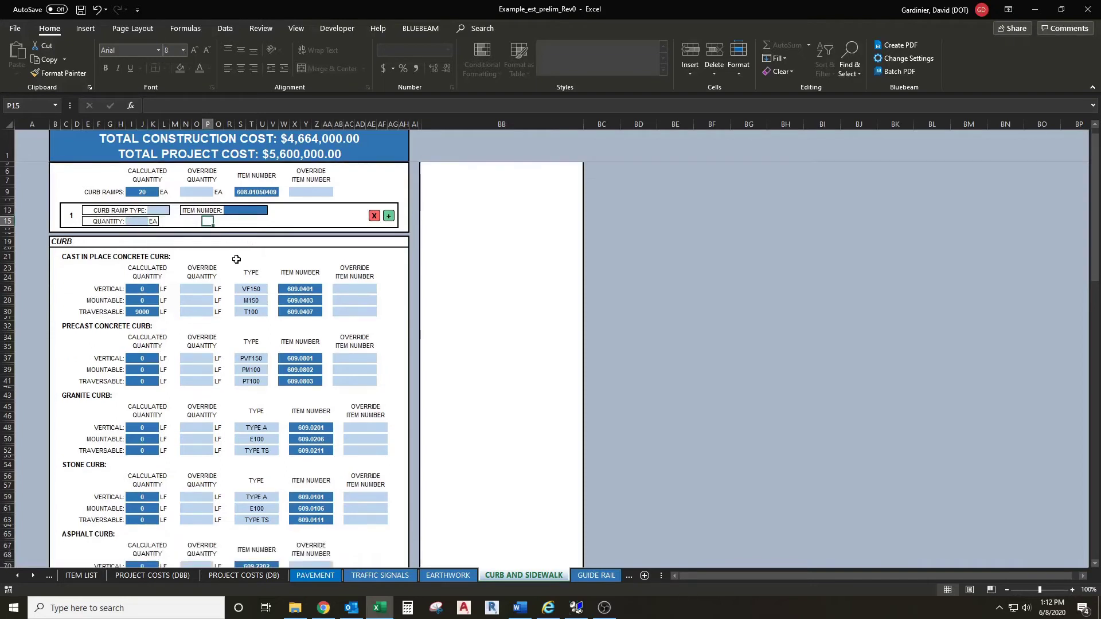
{"action": "scroll", "coordinate": [237, 255], "scroll_direction": "down", "scroll_amount": 1}
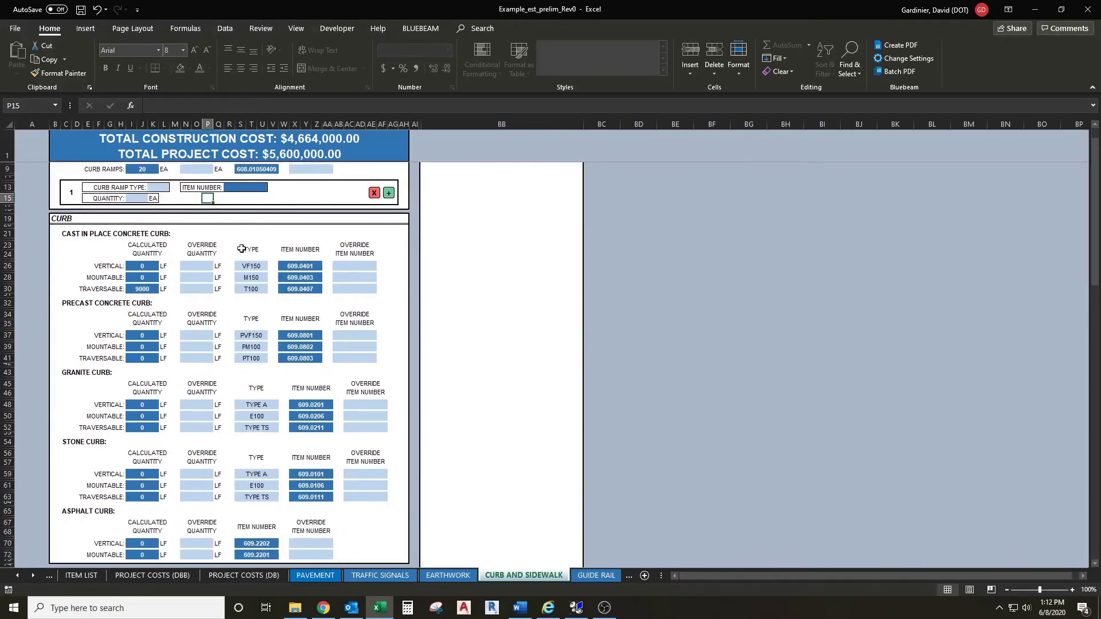
{"action": "scroll", "coordinate": [232, 248], "scroll_direction": "down", "scroll_amount": 2}
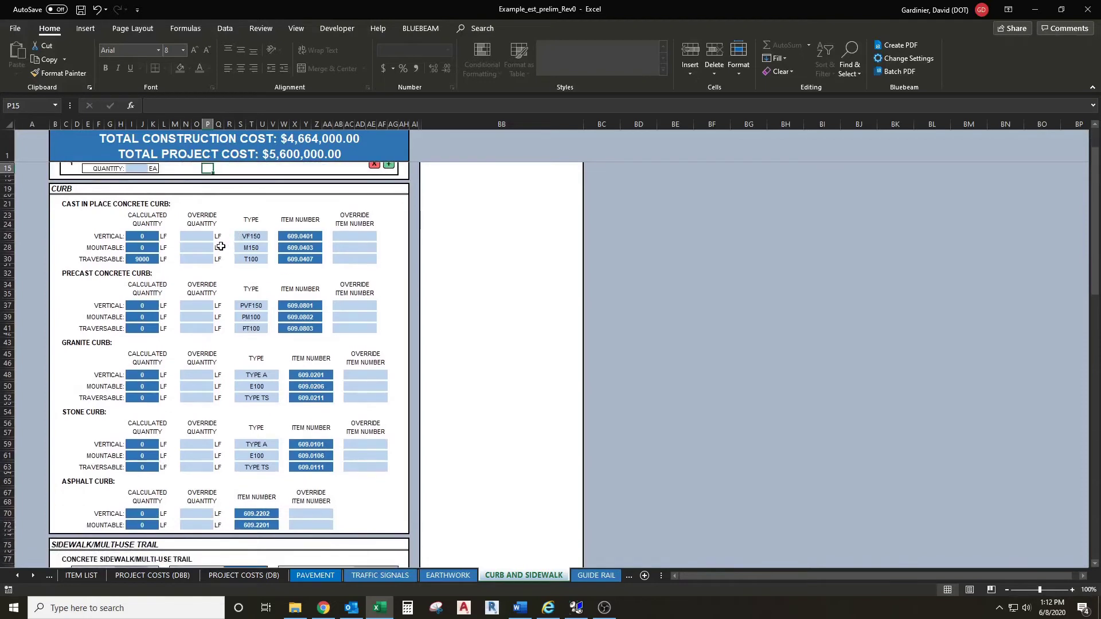
{"action": "scroll", "coordinate": [221, 247], "scroll_direction": "down", "scroll_amount": 1}
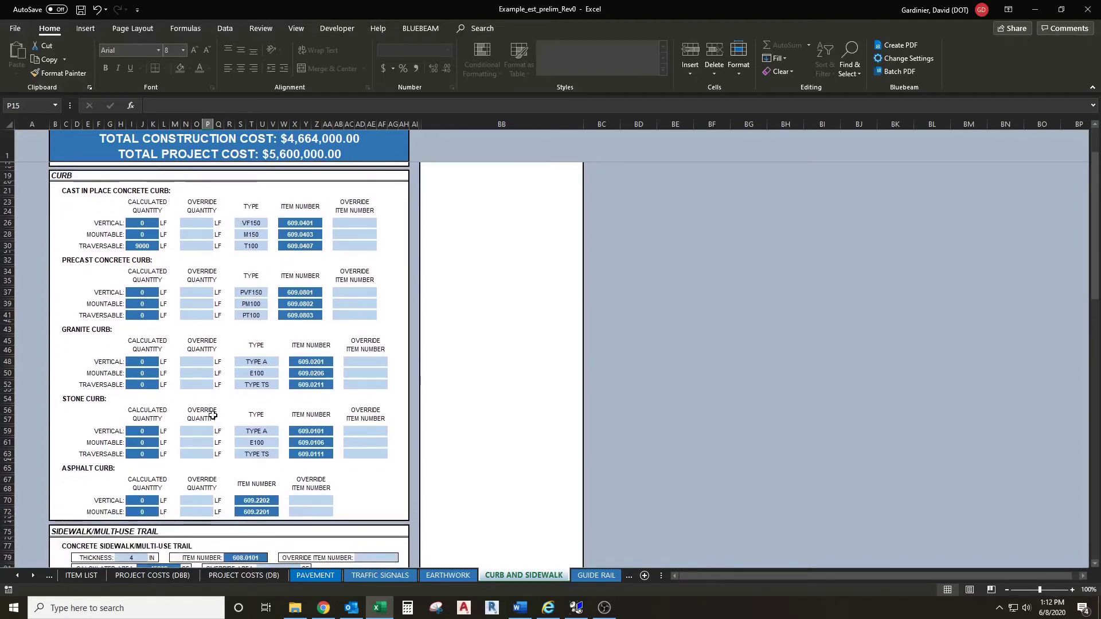
{"action": "left_click", "coordinate": [129, 247]}
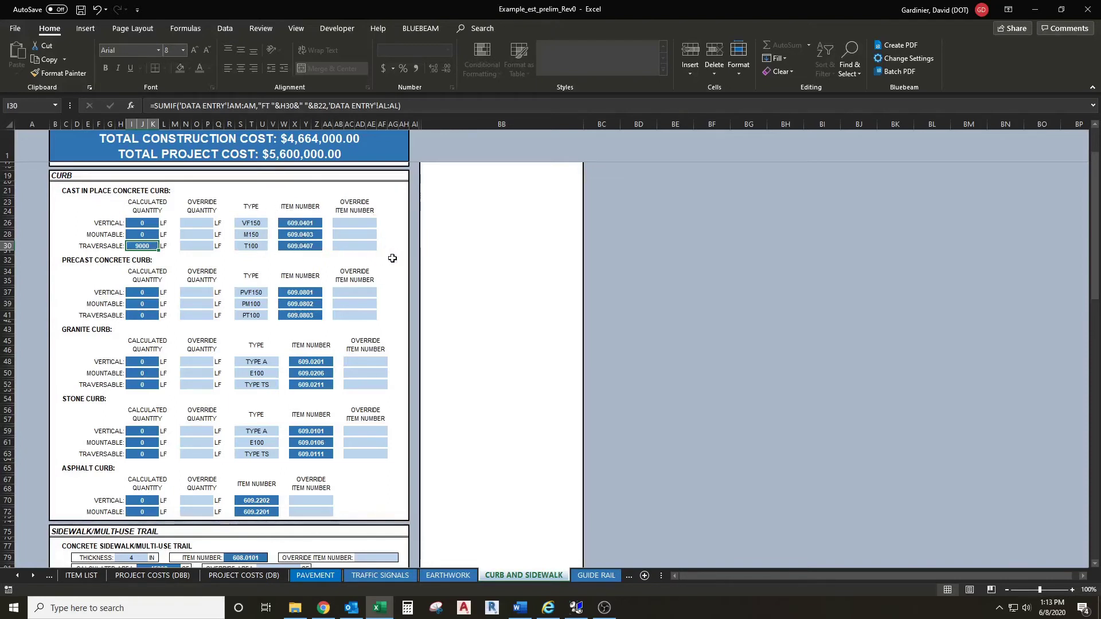
{"action": "scroll", "coordinate": [391, 259], "scroll_direction": "down", "scroll_amount": 4}
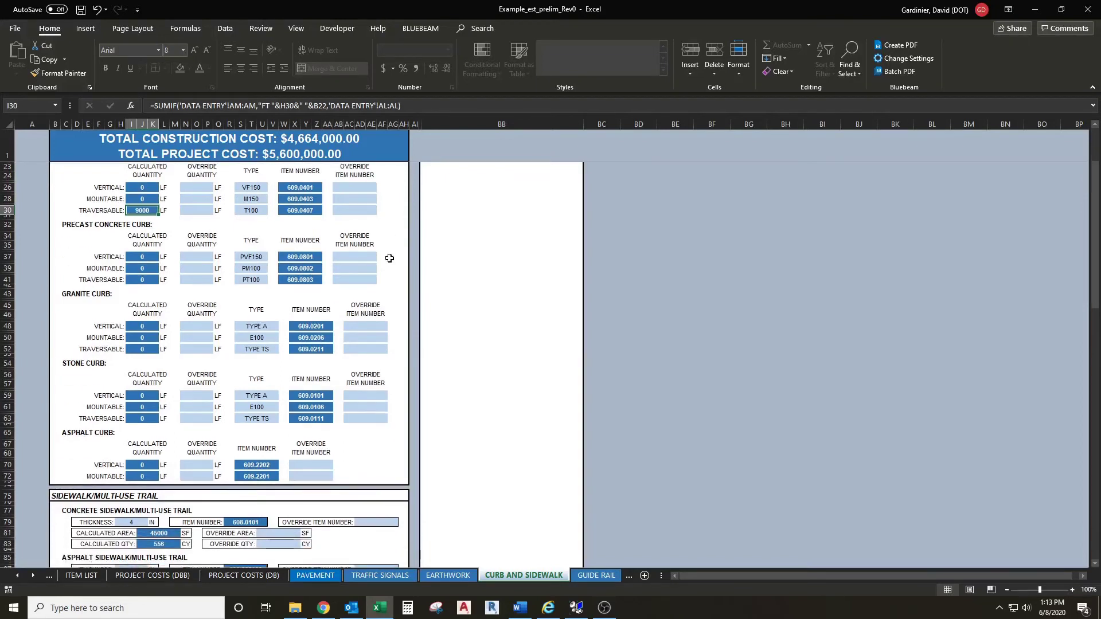
{"action": "scroll", "coordinate": [390, 258], "scroll_direction": "down", "scroll_amount": 7}
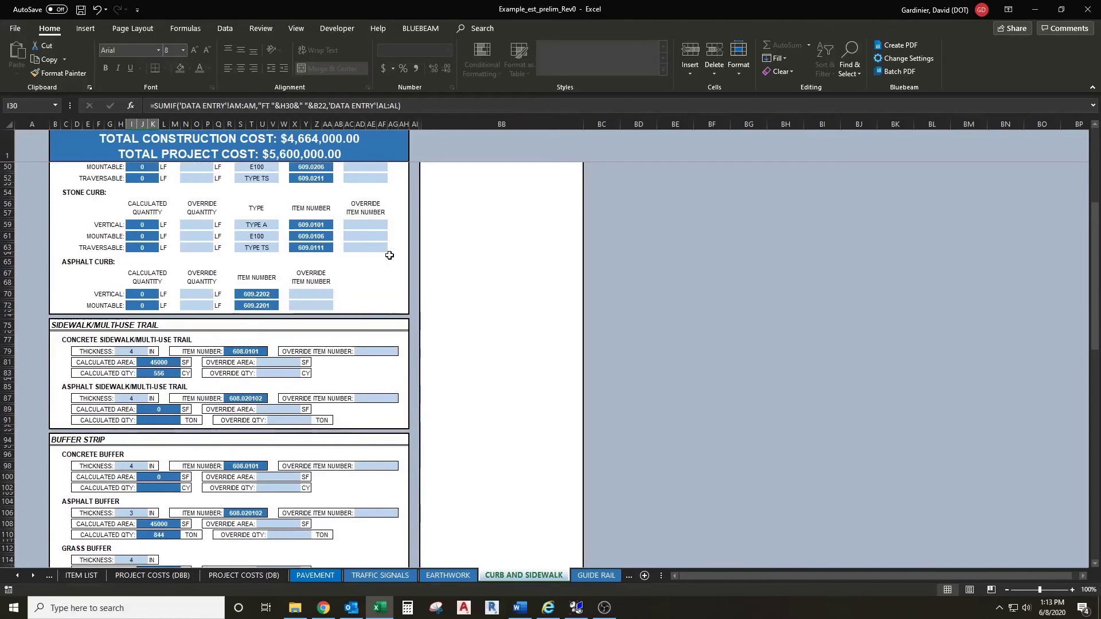
{"action": "scroll", "coordinate": [389, 256], "scroll_direction": "down", "scroll_amount": 3}
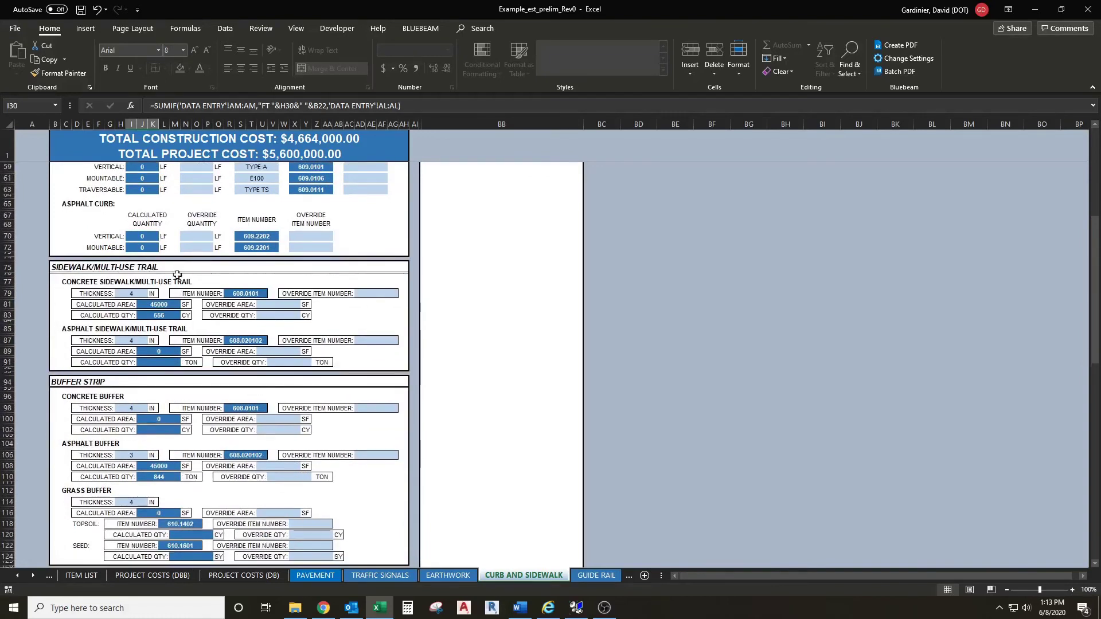
Review the concrete sidewalk thickness 4, item number 608.0101, override item and calculated area.
{"action": "left_click", "coordinate": [133, 293]}
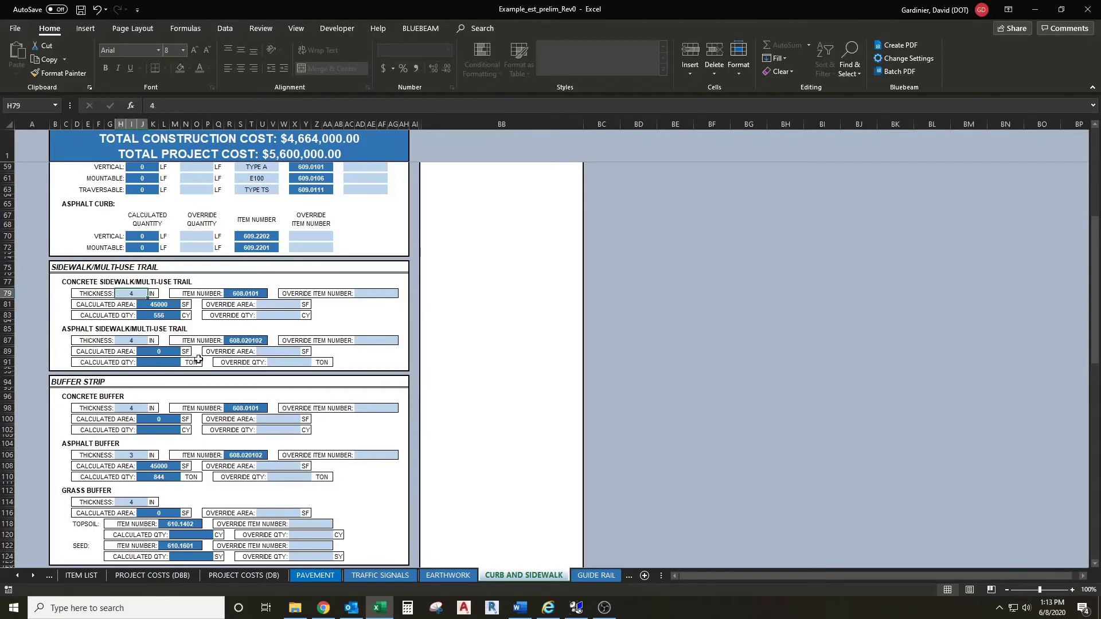
{"action": "left_click", "coordinate": [248, 294]}
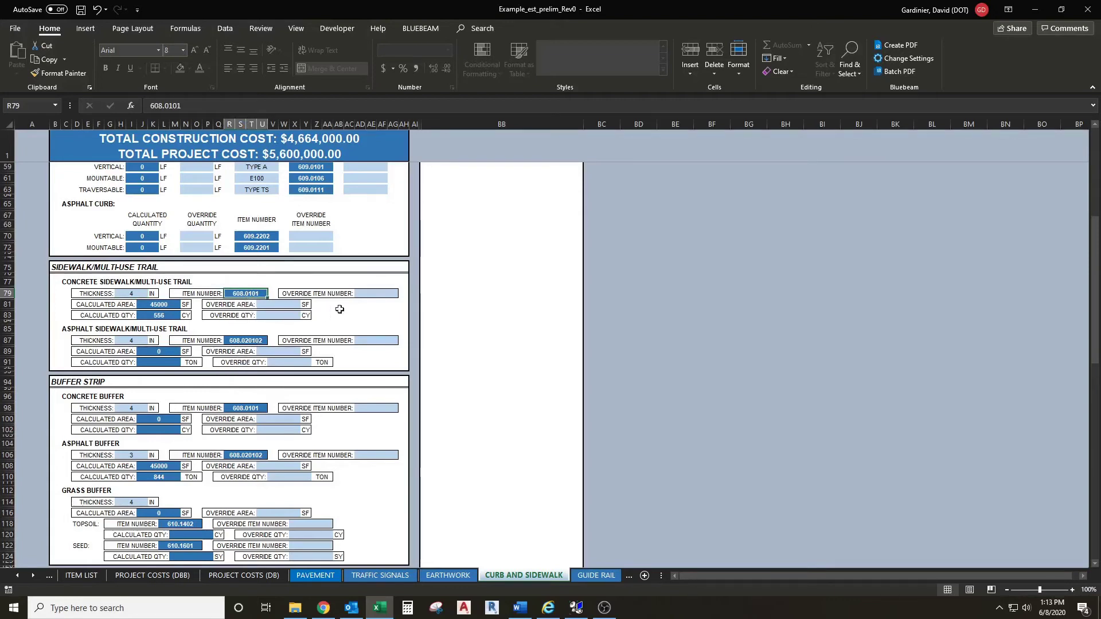
{"action": "left_click", "coordinate": [373, 296]}
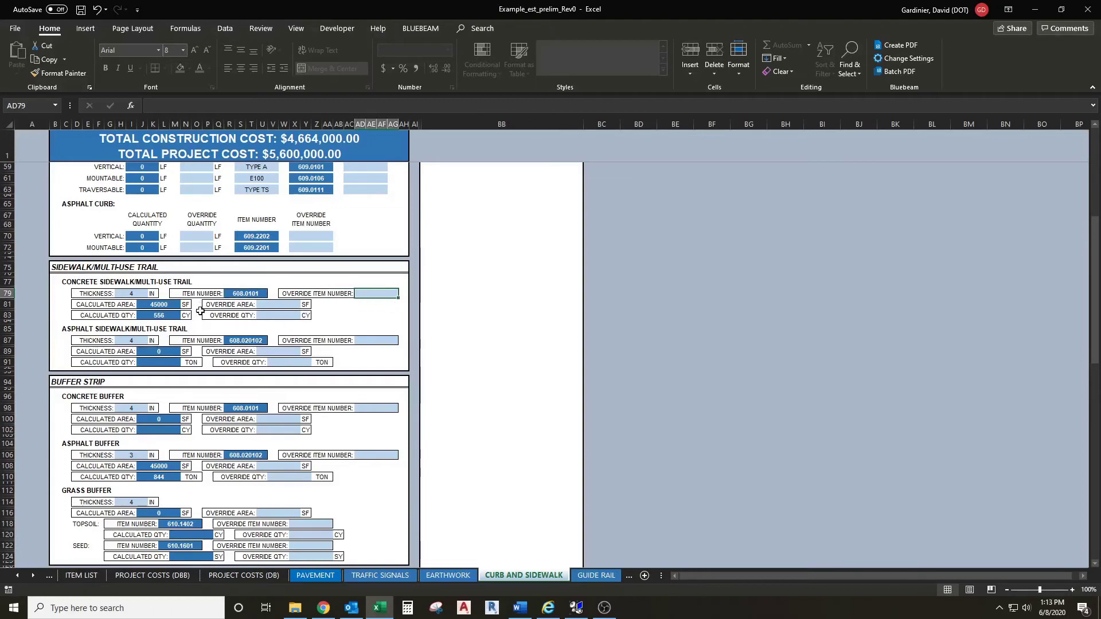
{"action": "left_click", "coordinate": [166, 305]}
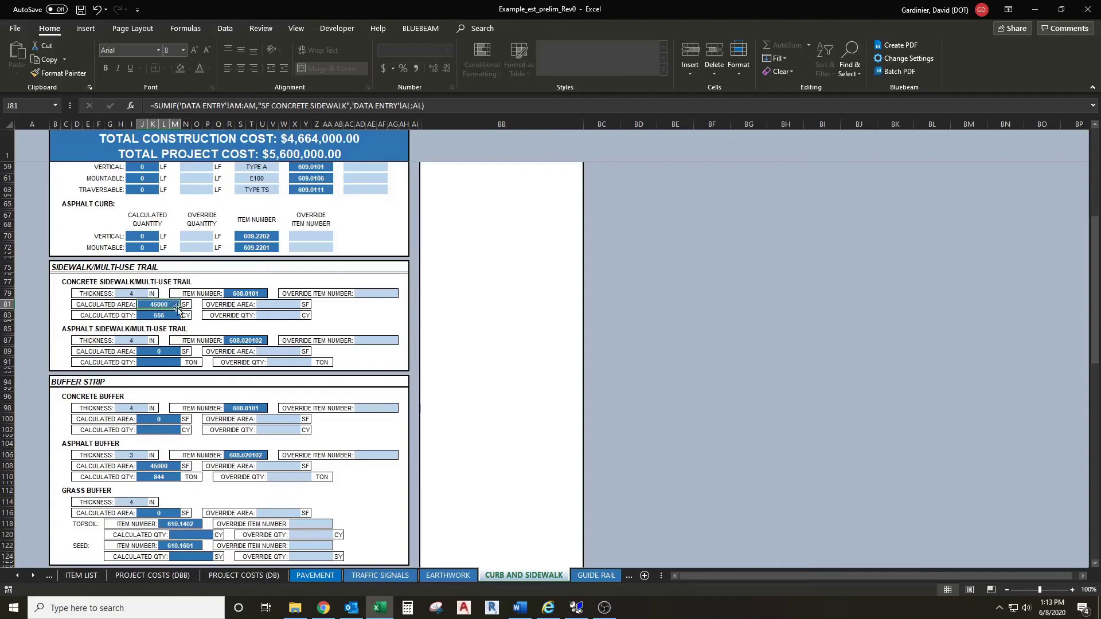
Override the sidewalk area with 50000 SF, noting '50000 SF Measured in CAD', giving 618 CY.
{"action": "left_click", "coordinate": [280, 305]}
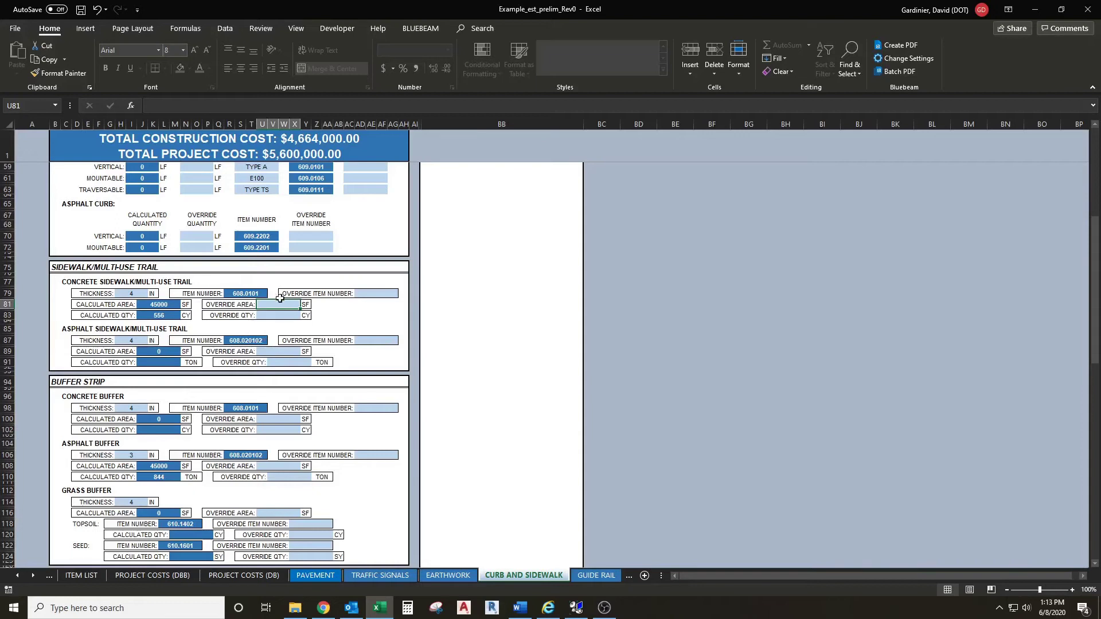
{"action": "type", "text": "50000"}
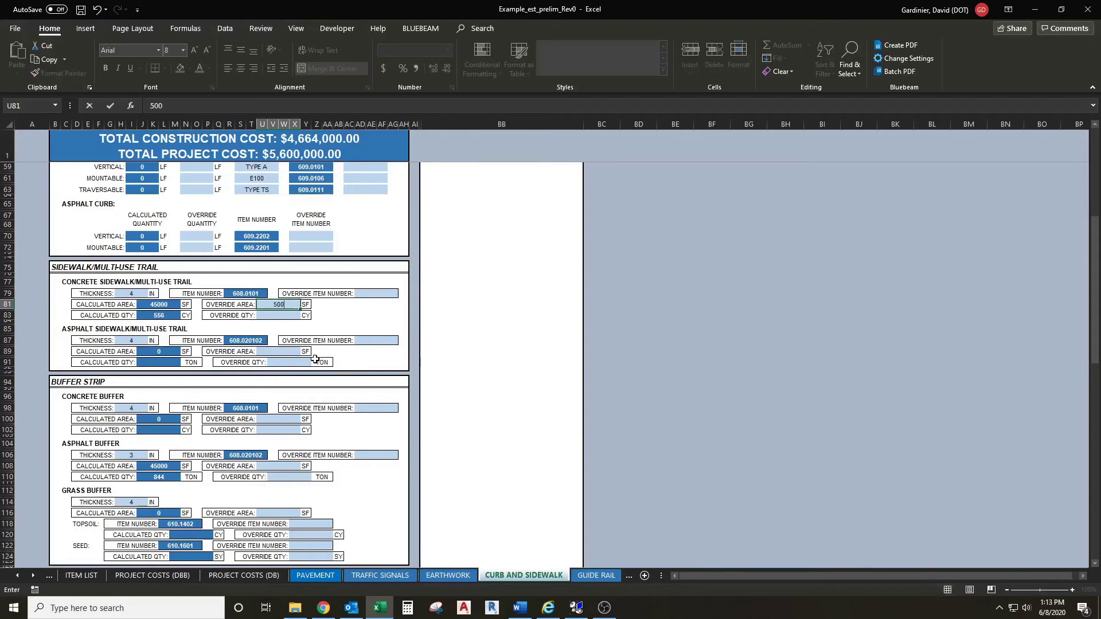
{"action": "left_click", "coordinate": [445, 296]}
{"action": "left_click", "coordinate": [438, 304]}
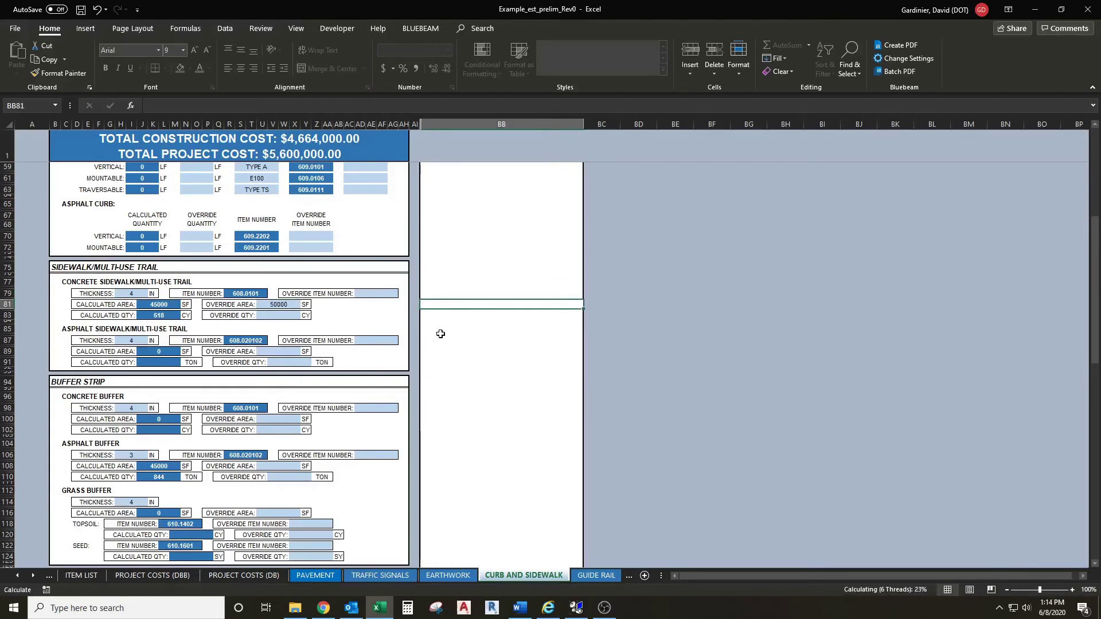
{"action": "type", "text": "50000 SF Mea"}
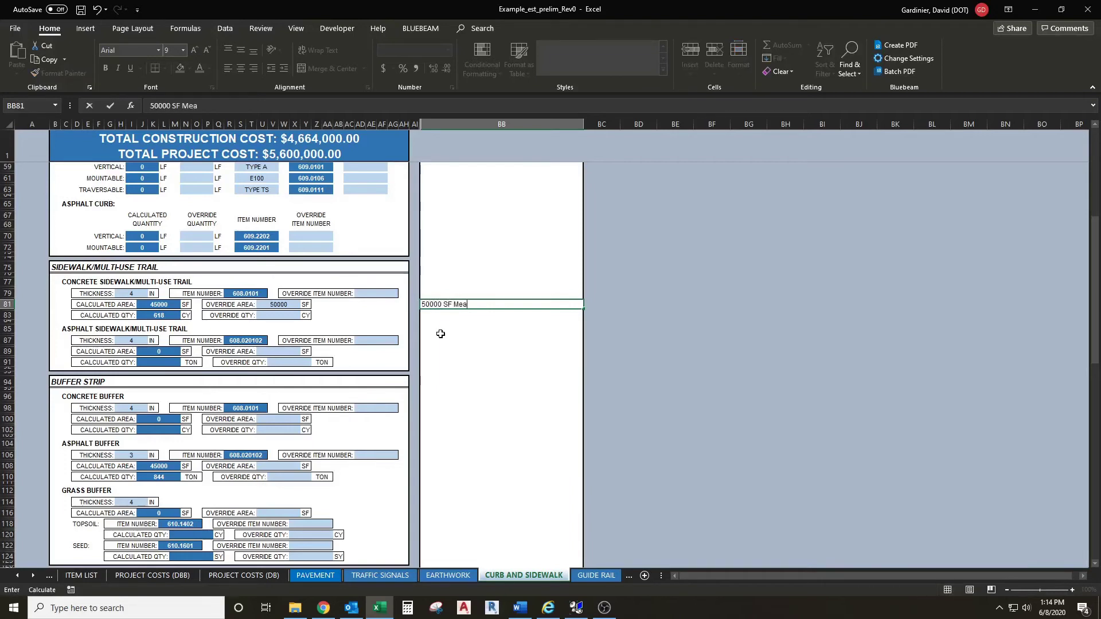
{"action": "type", "text": "sured in CAD"}
{"action": "key", "text": "Return"}
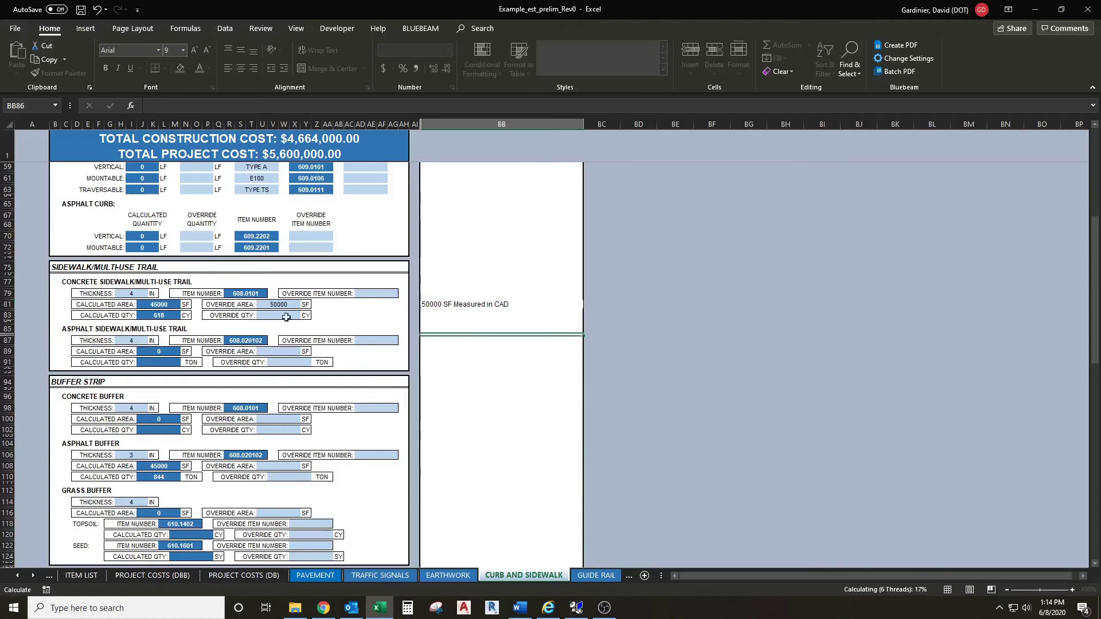
{"action": "left_click", "coordinate": [157, 314]}
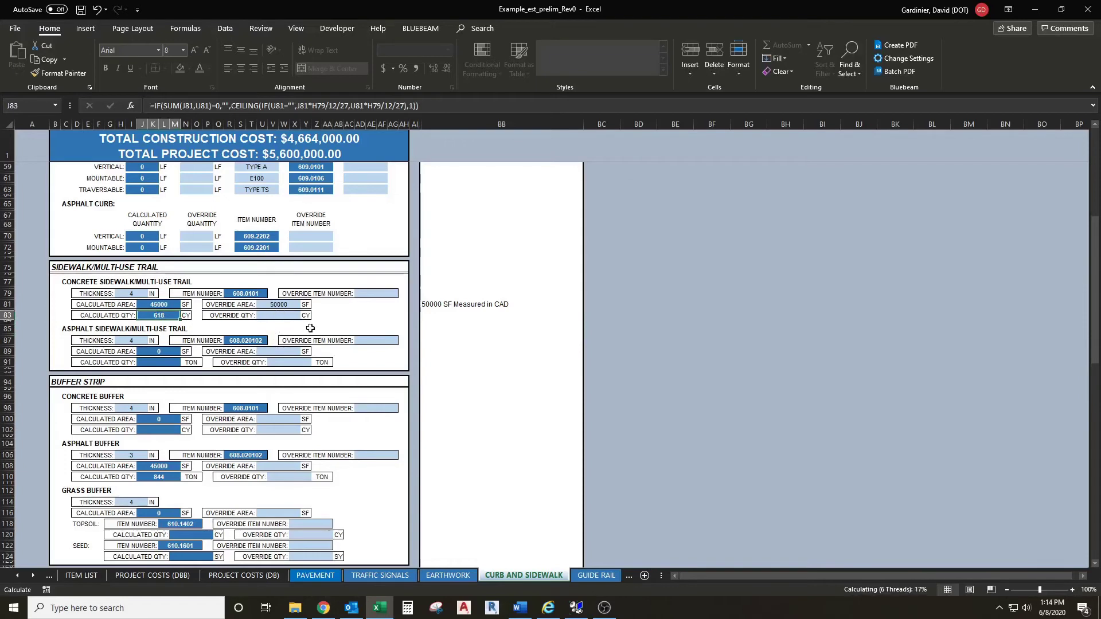
{"action": "left_click", "coordinate": [77, 329]}
{"action": "scroll", "coordinate": [120, 342], "scroll_direction": "down", "scroll_amount": 2}
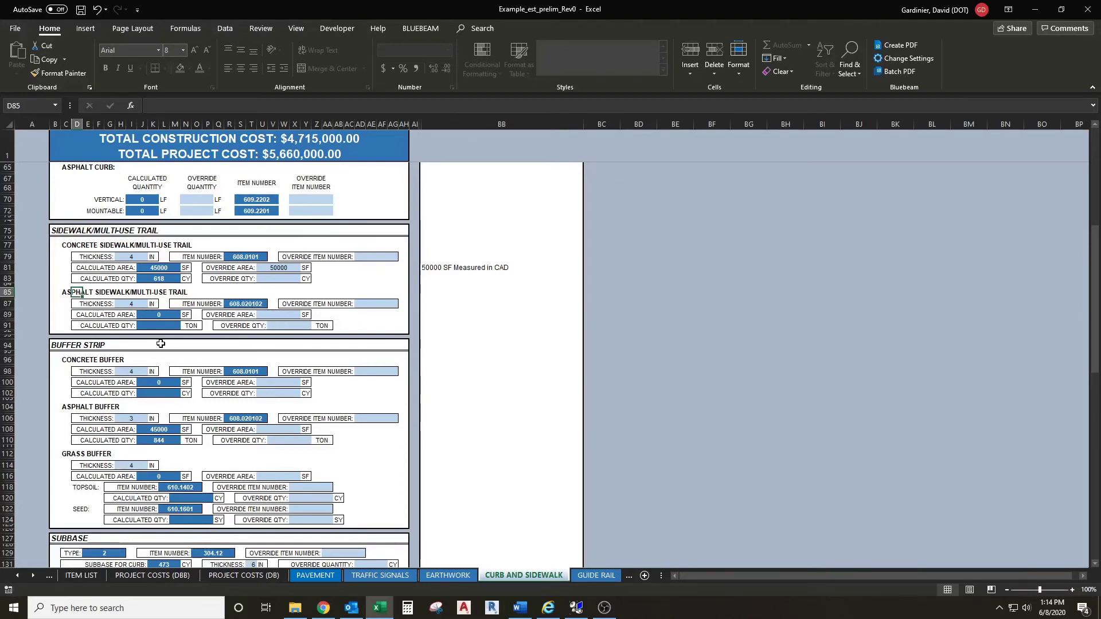
{"action": "scroll", "coordinate": [161, 342], "scroll_direction": "down", "scroll_amount": 1}
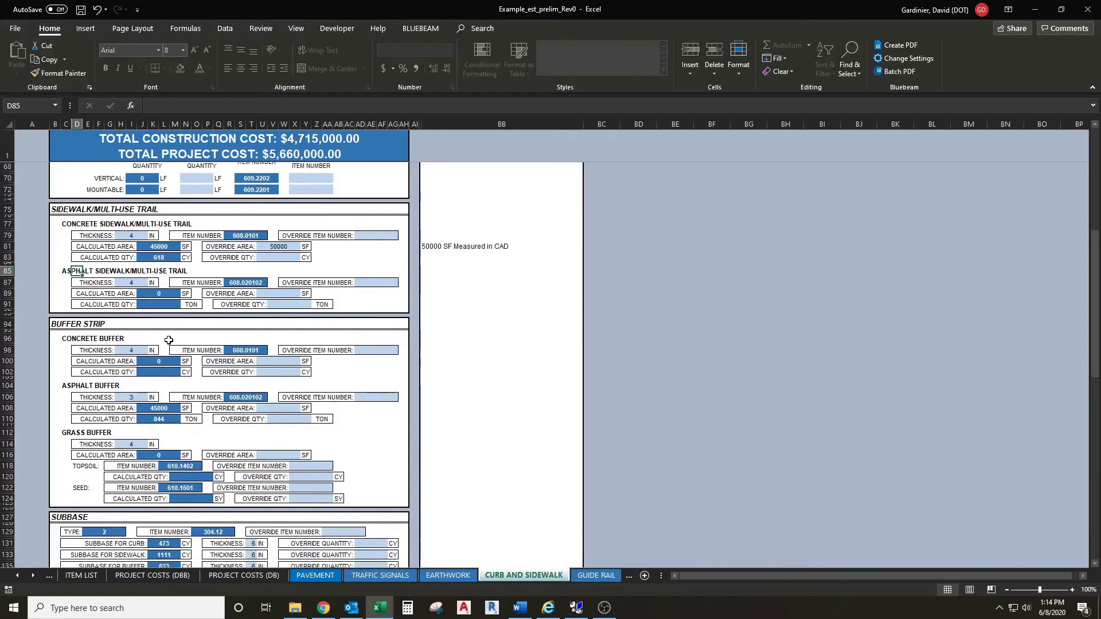
{"action": "scroll", "coordinate": [169, 322], "scroll_direction": "down", "scroll_amount": 3}
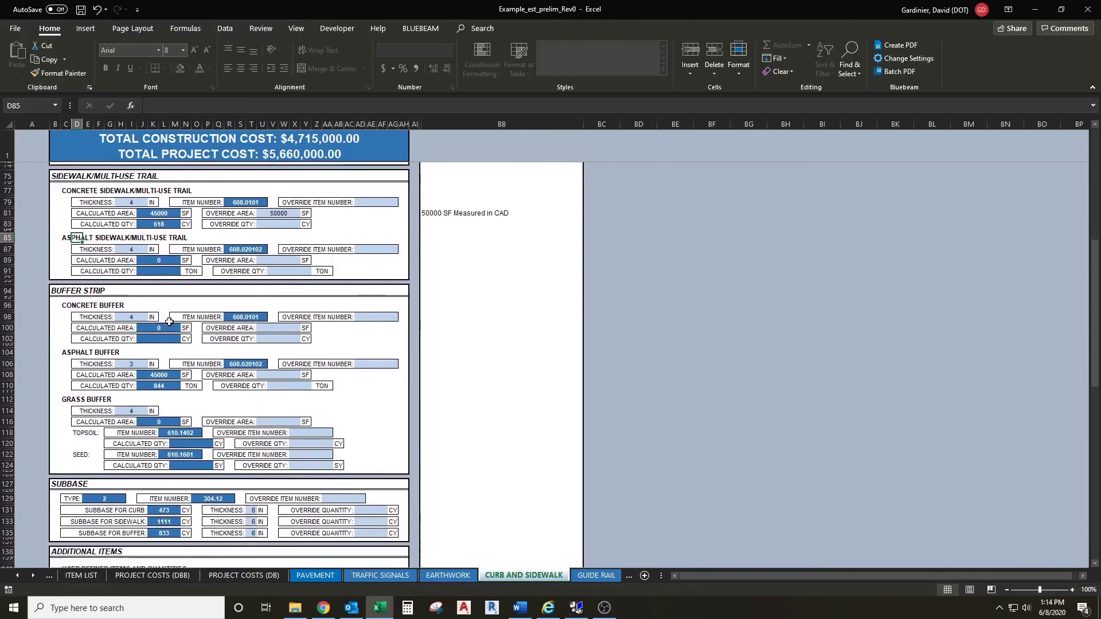
{"action": "scroll", "coordinate": [174, 320], "scroll_direction": "down", "scroll_amount": 1}
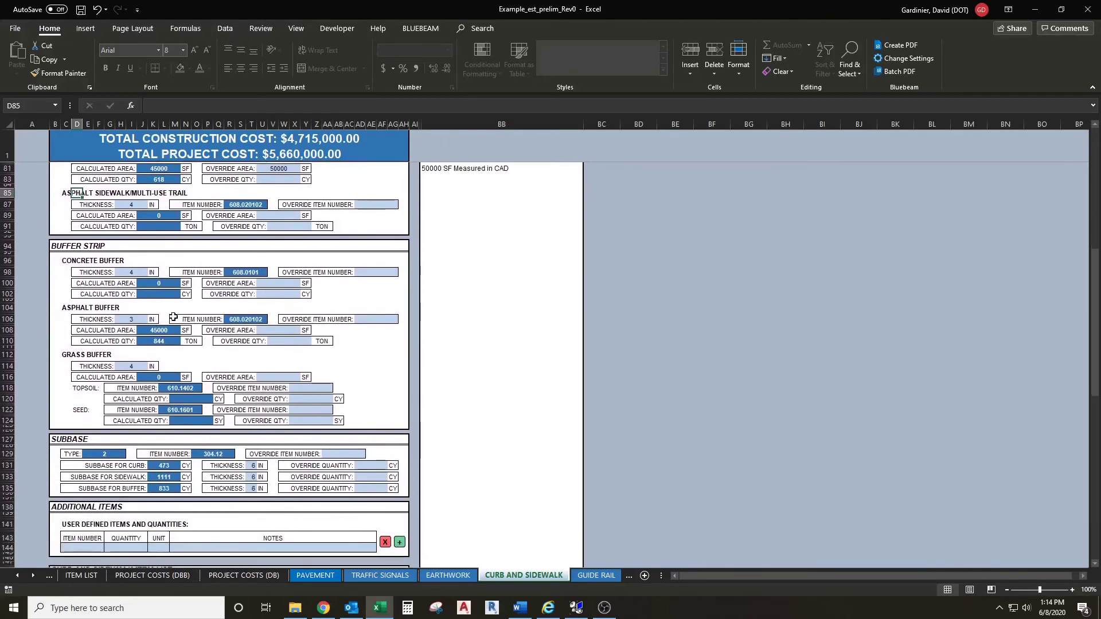
{"action": "scroll", "coordinate": [164, 323], "scroll_direction": "up", "scroll_amount": 1}
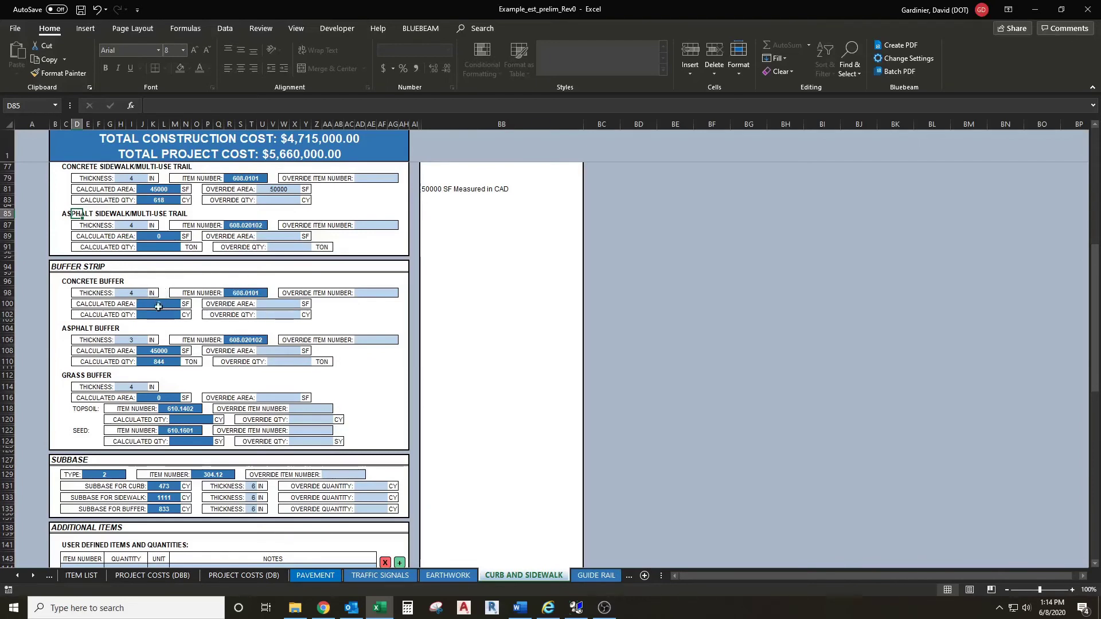
{"action": "left_click", "coordinate": [138, 339]}
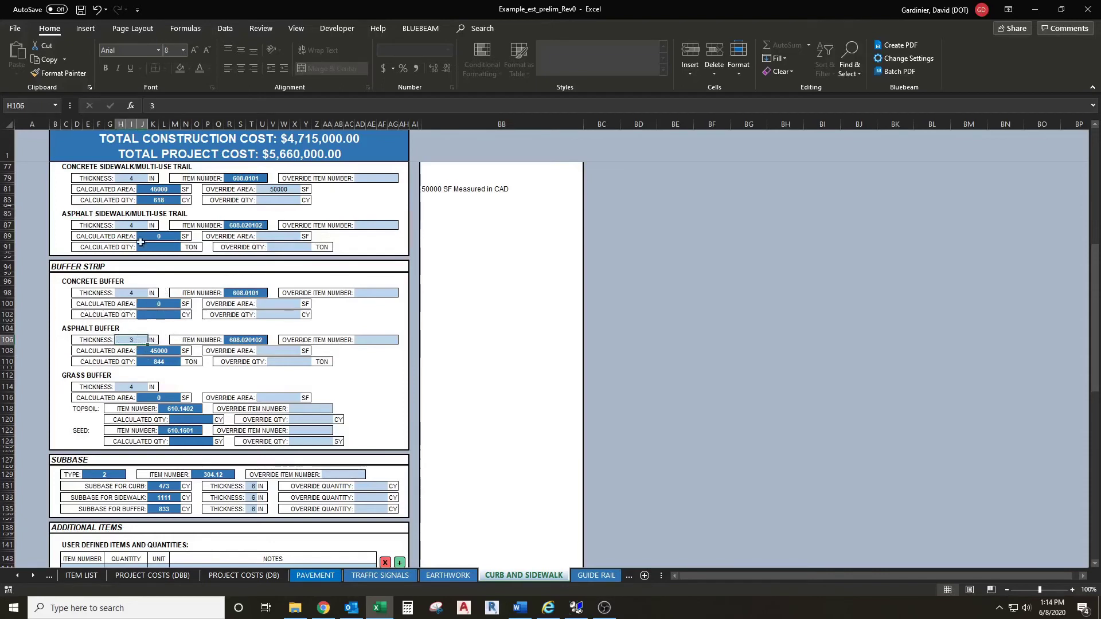
{"action": "key", "text": "Up"}
{"action": "key", "text": "Up"}
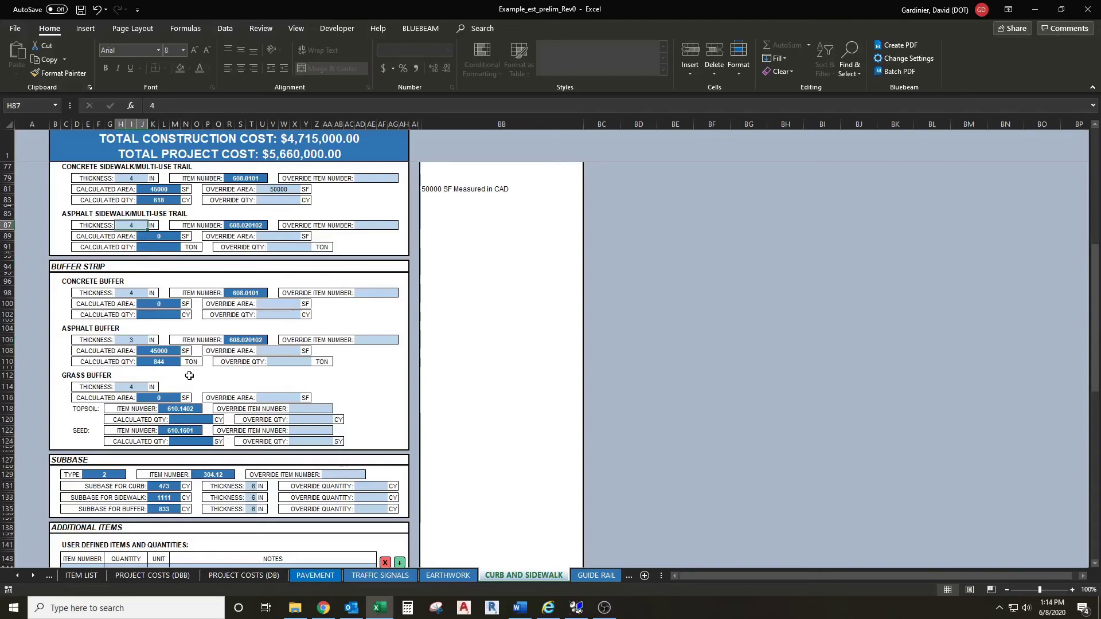
{"action": "left_click", "coordinate": [163, 315]}
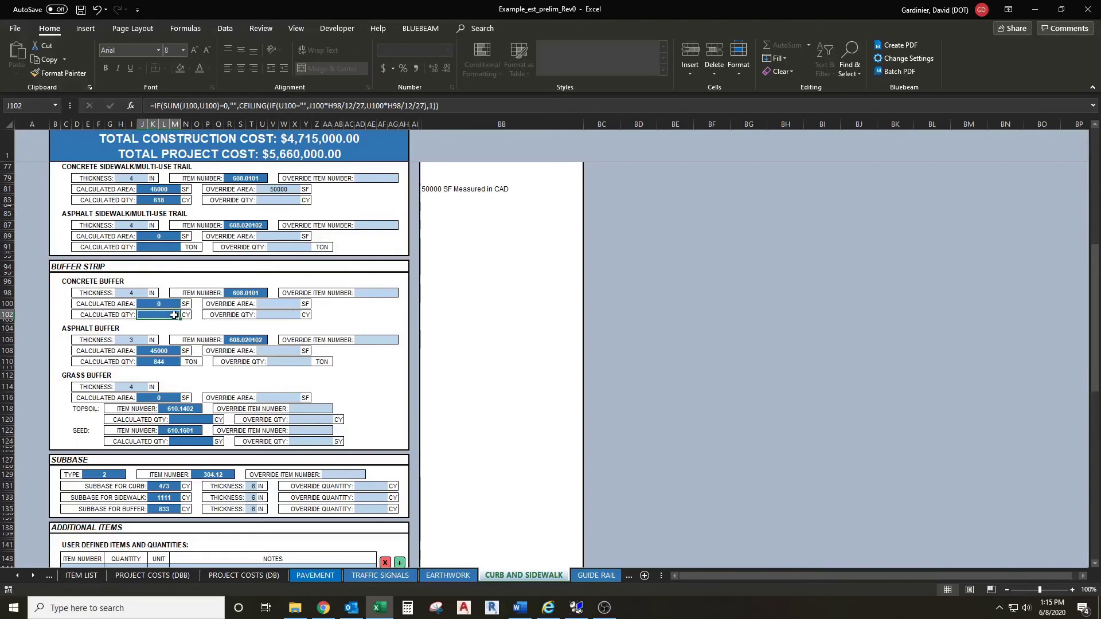
{"action": "left_click", "coordinate": [368, 292]}
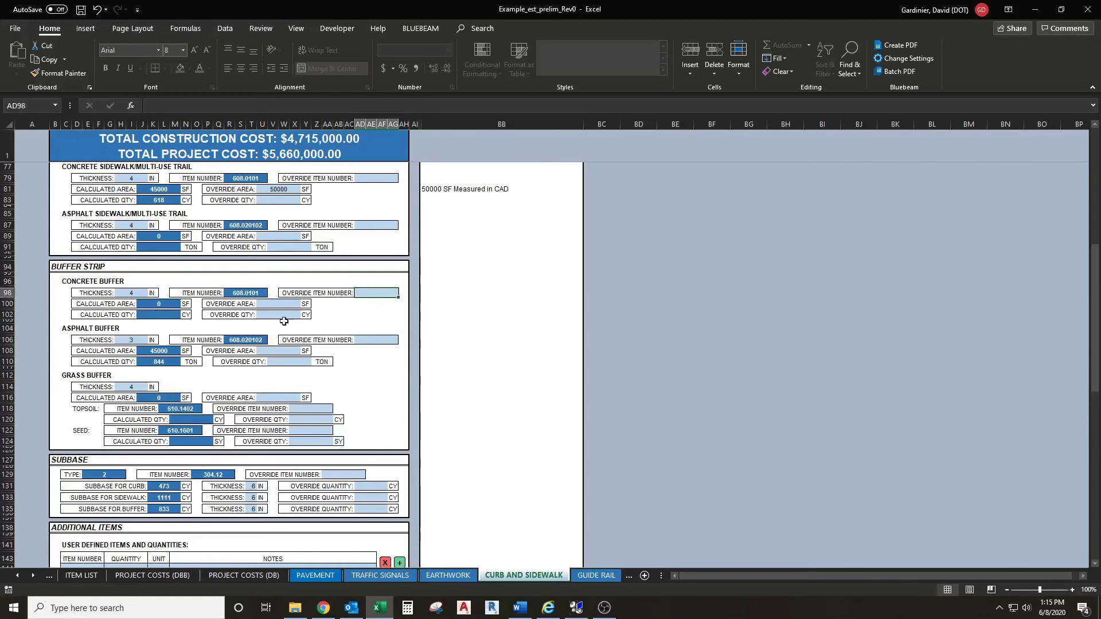
{"action": "left_click", "coordinate": [284, 304]}
{"action": "left_click", "coordinate": [283, 351]}
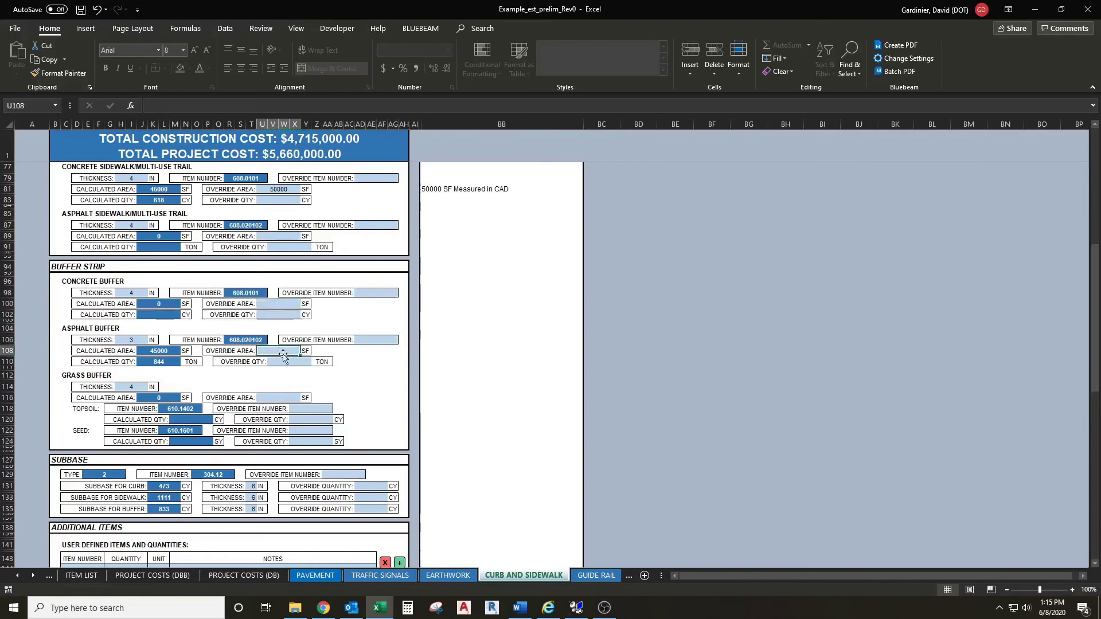
{"action": "left_click", "coordinate": [282, 316]}
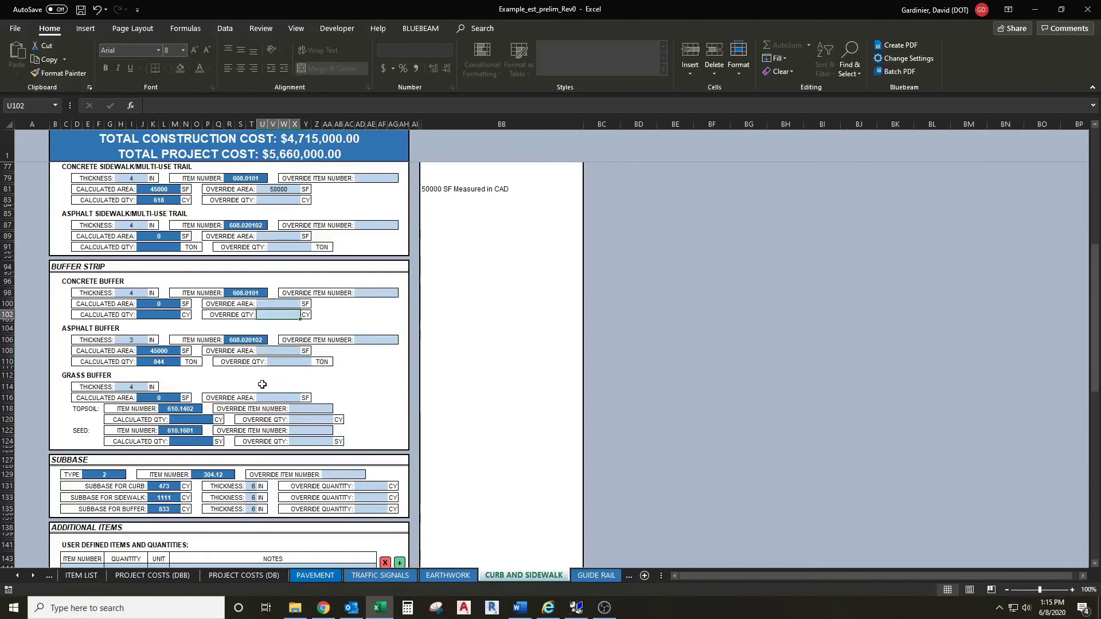
{"action": "scroll", "coordinate": [272, 375], "scroll_direction": "down", "scroll_amount": 2}
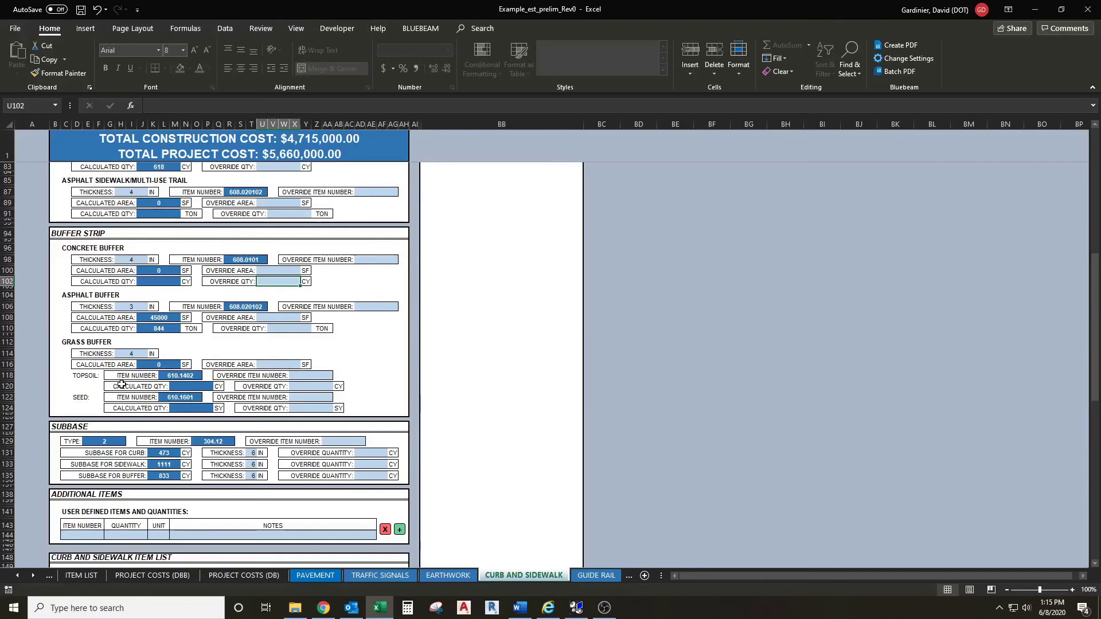
{"action": "left_click", "coordinate": [141, 355]}
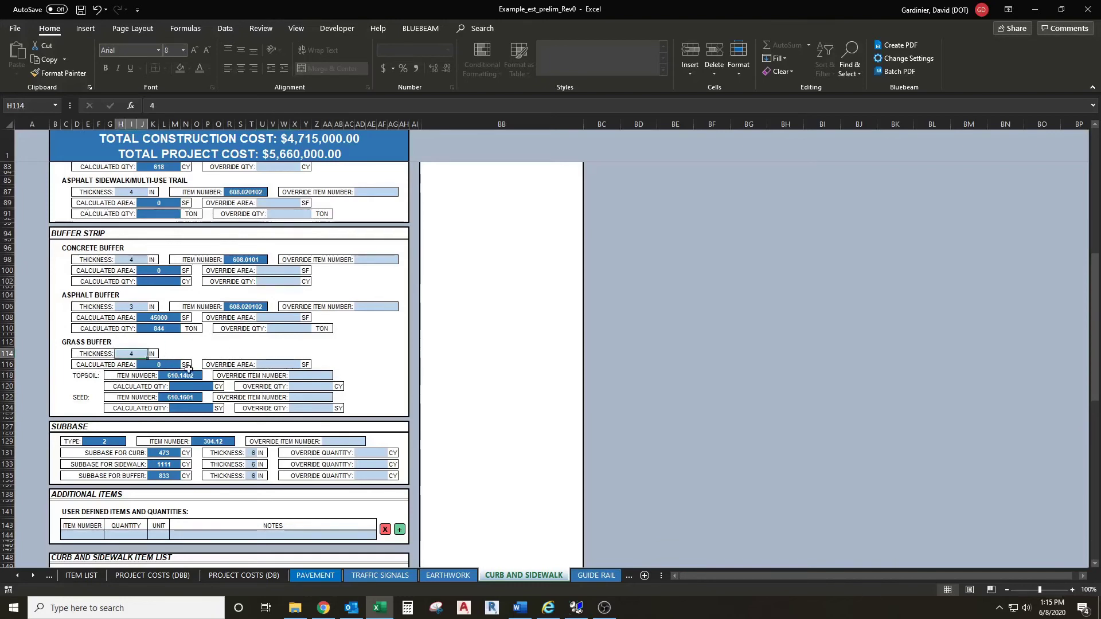
{"action": "left_click", "coordinate": [170, 378]}
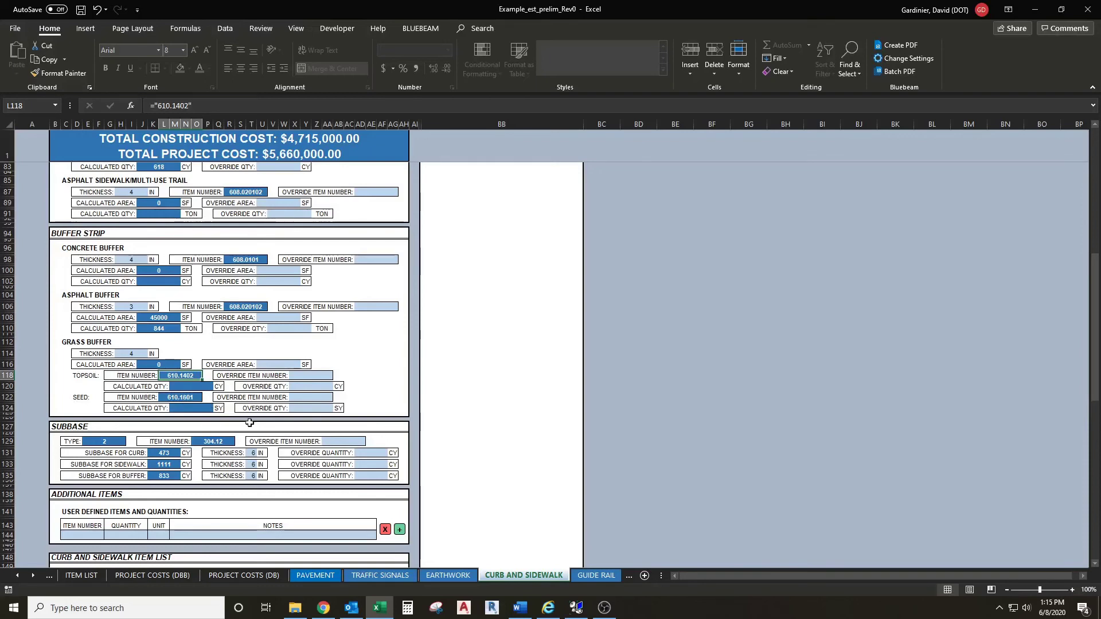
{"action": "left_click", "coordinate": [265, 366]}
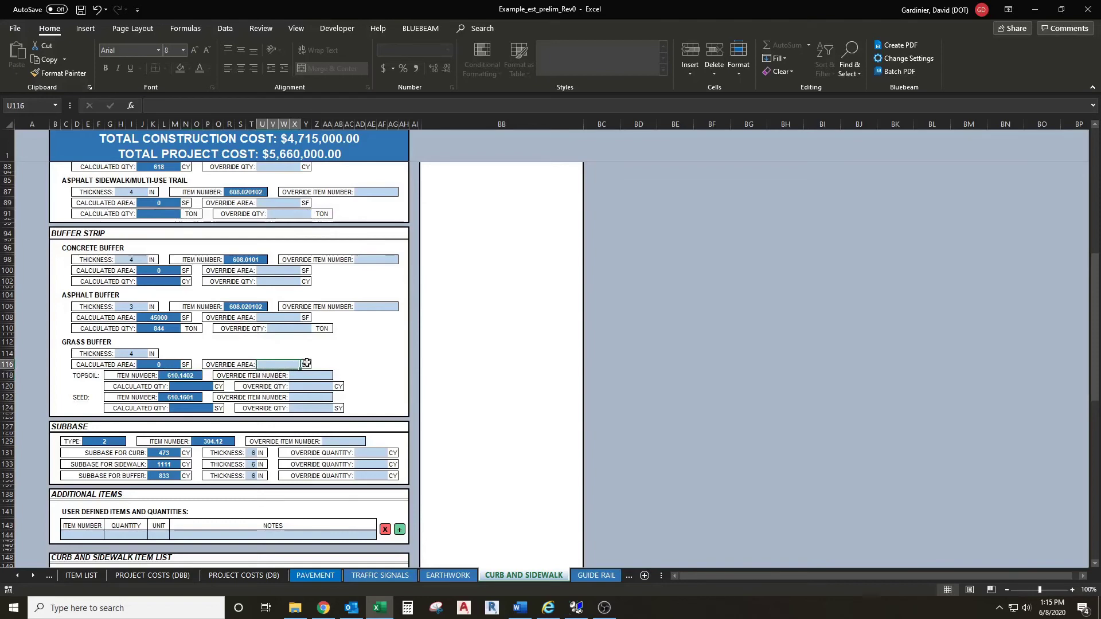
{"action": "scroll", "coordinate": [368, 368], "scroll_direction": "down", "scroll_amount": 1}
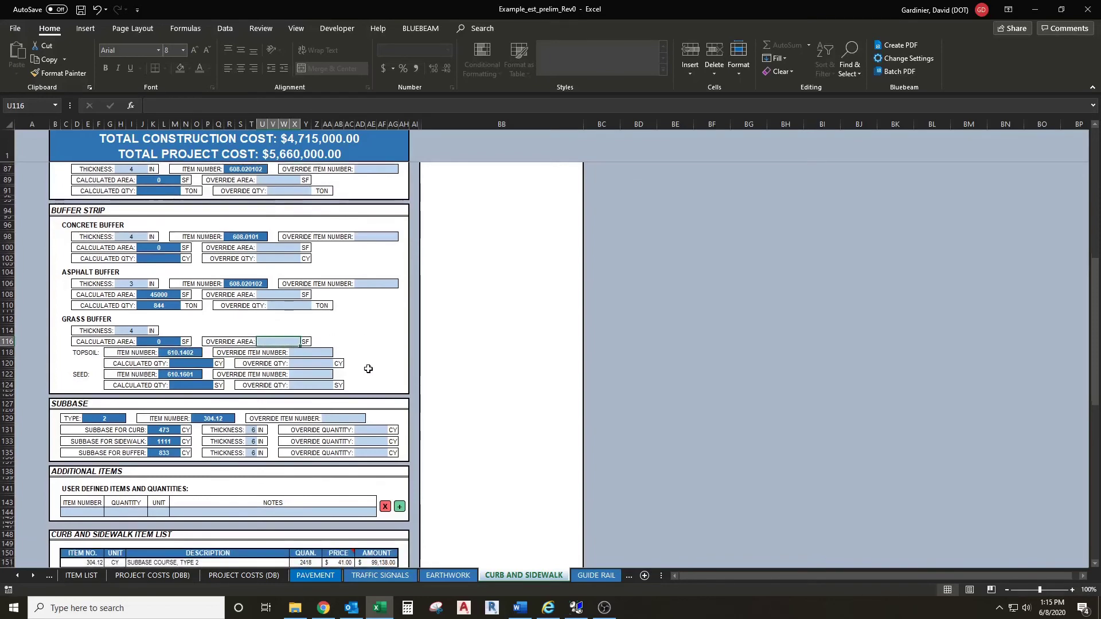
{"action": "scroll", "coordinate": [370, 367], "scroll_direction": "down", "scroll_amount": 1}
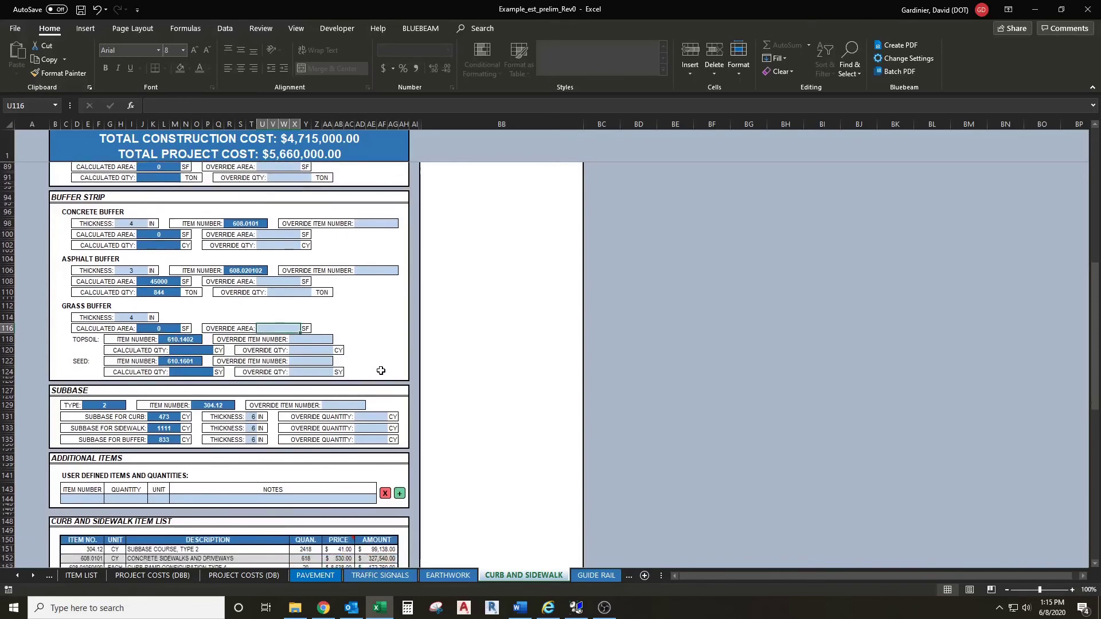
{"action": "scroll", "coordinate": [381, 370], "scroll_direction": "down", "scroll_amount": 3}
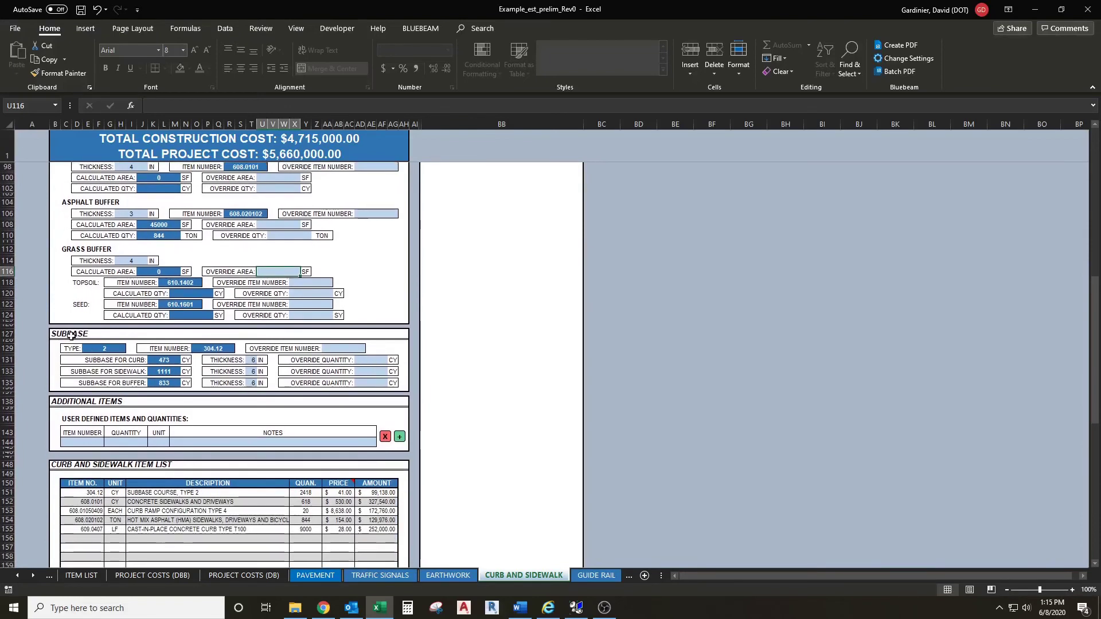
{"action": "left_click", "coordinate": [94, 349]}
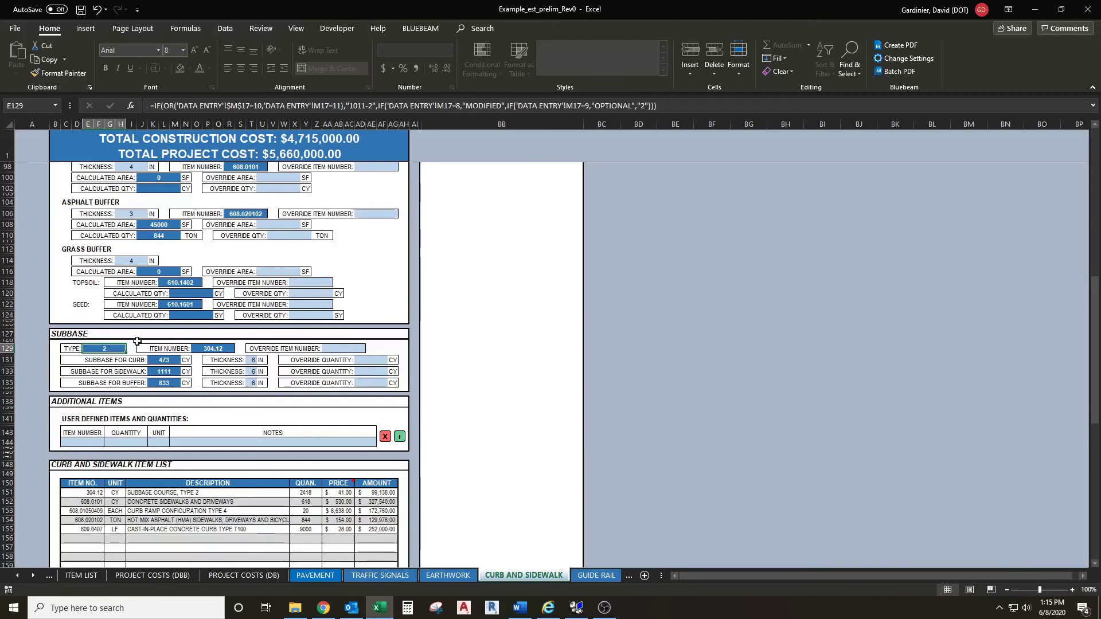
{"action": "left_click", "coordinate": [206, 349]}
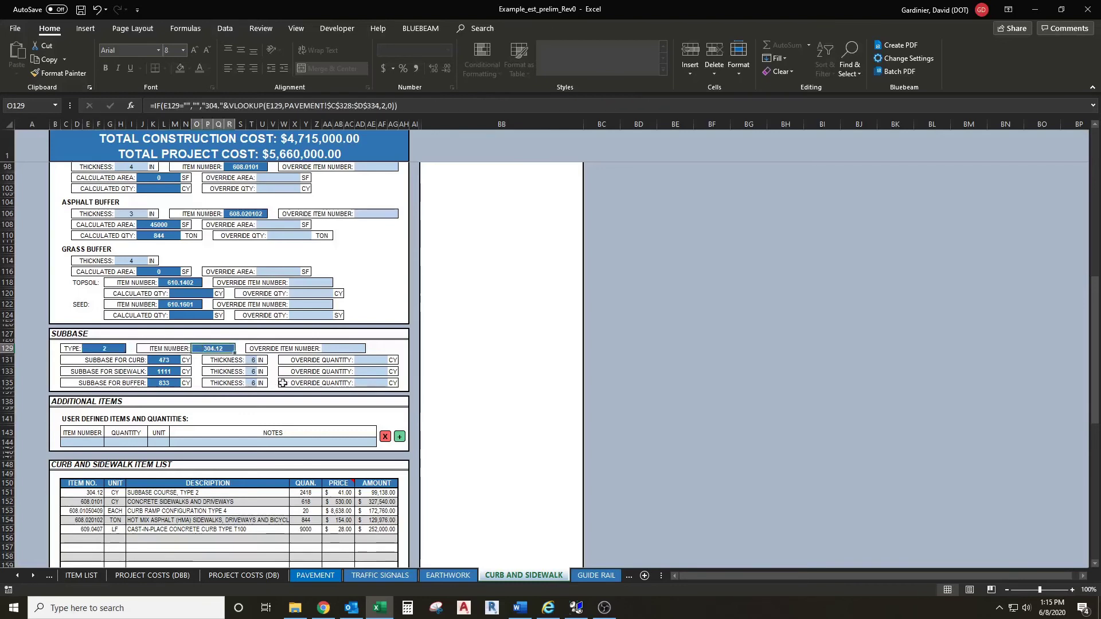
{"action": "left_click", "coordinate": [335, 351]}
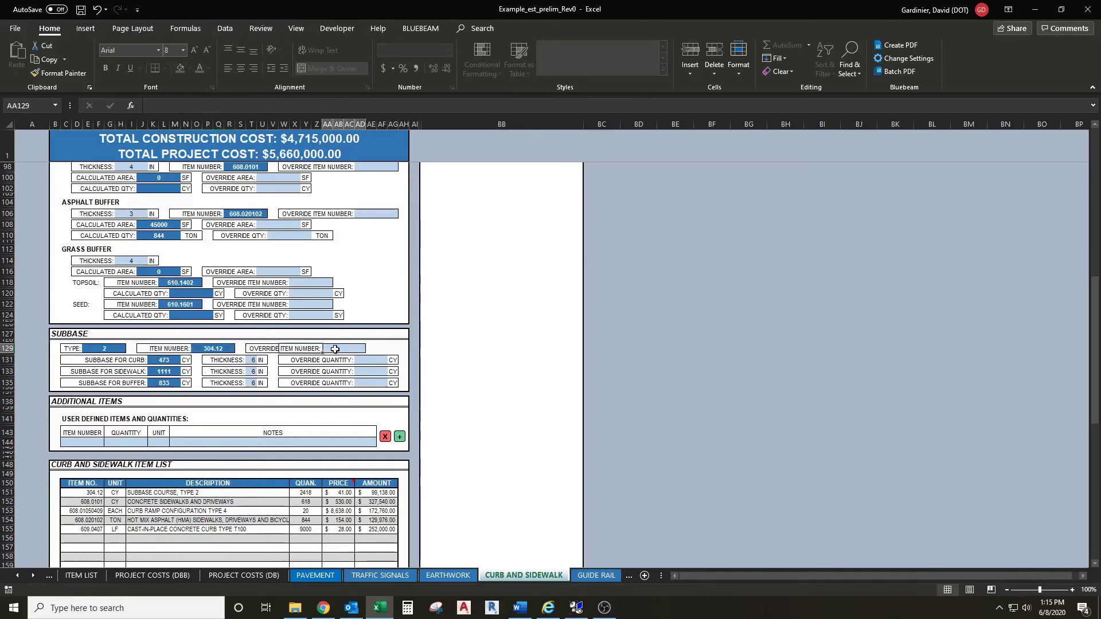
{"action": "left_click", "coordinate": [125, 363]}
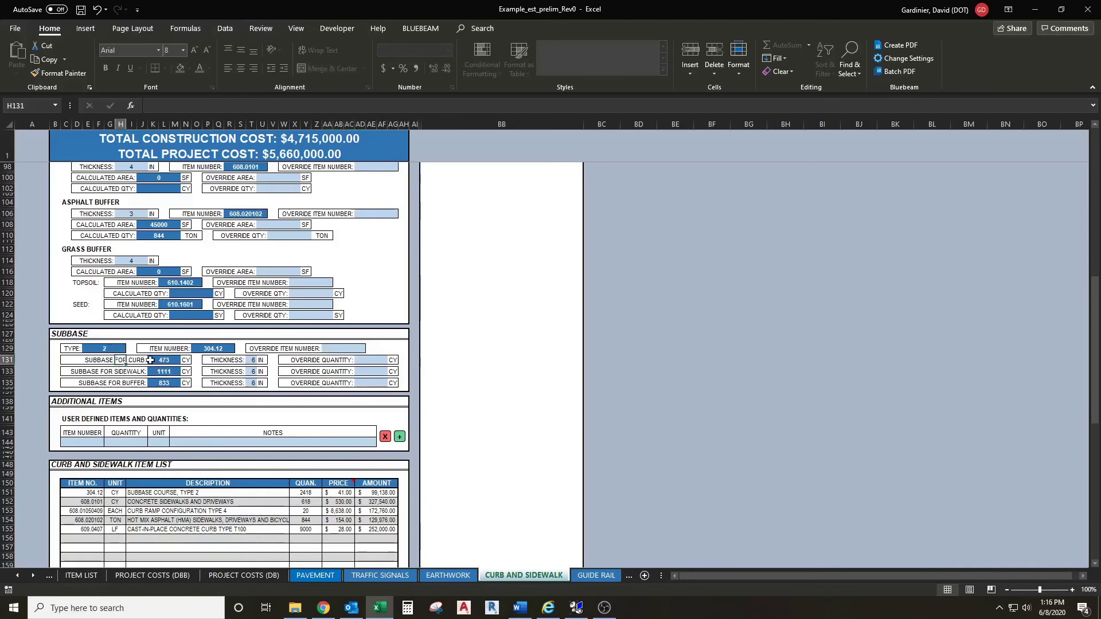
{"action": "left_click", "coordinate": [143, 360]}
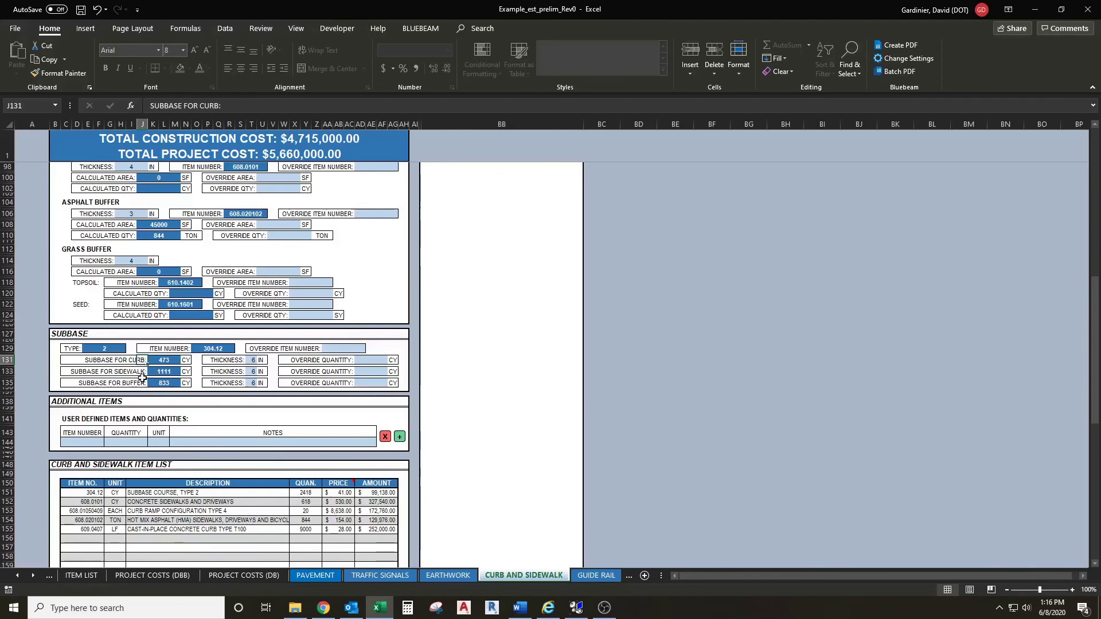
{"action": "left_click", "coordinate": [143, 388]}
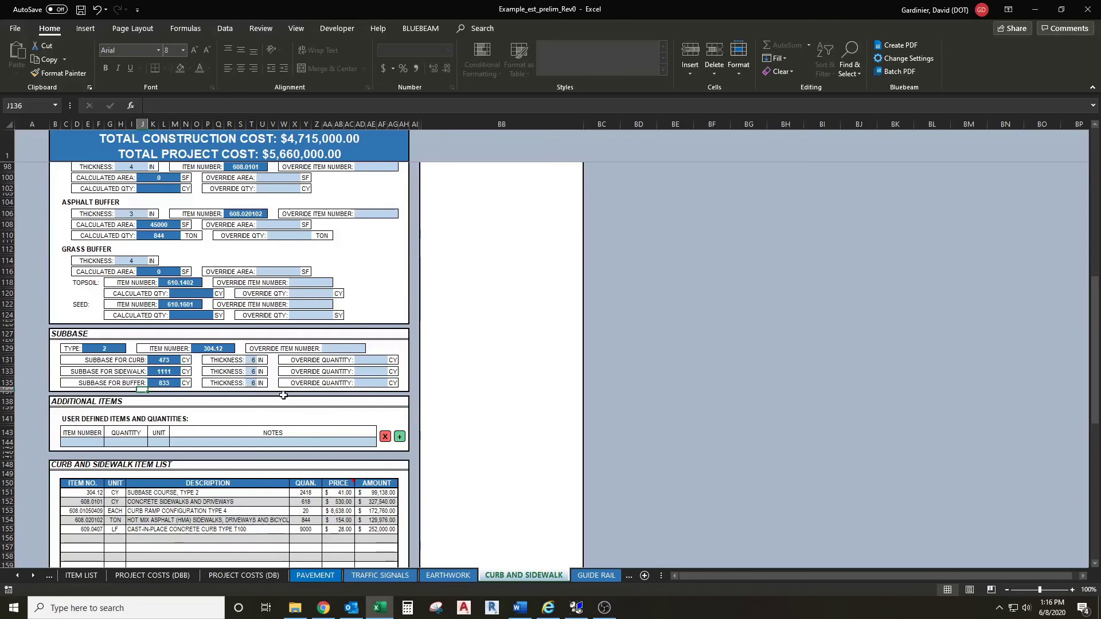
{"action": "left_click", "coordinate": [367, 370]}
{"action": "left_click", "coordinate": [370, 386]}
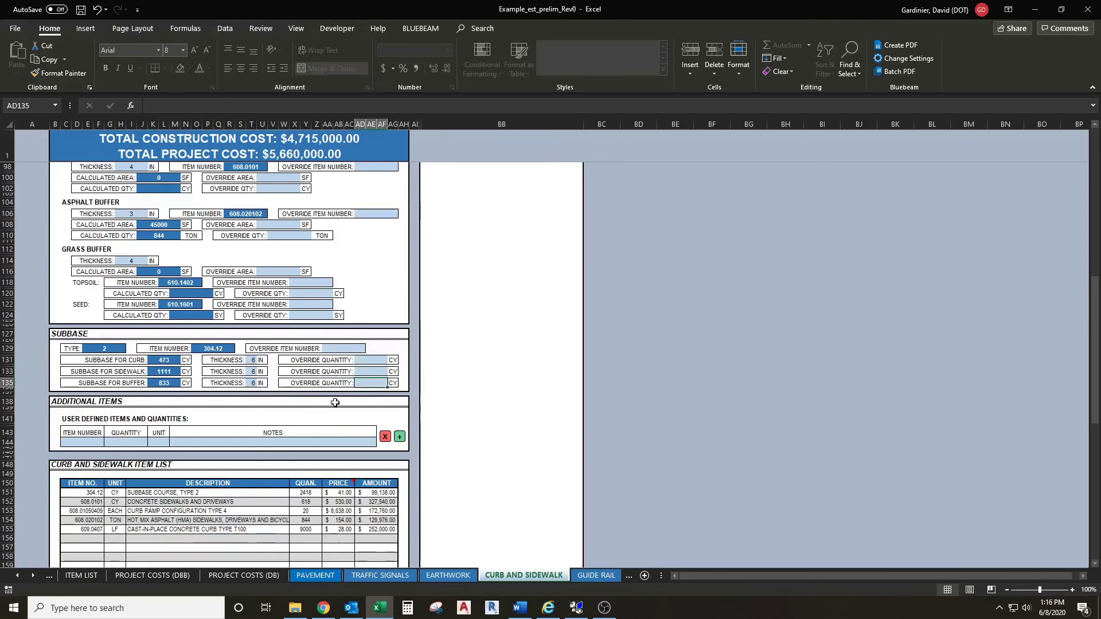
{"action": "scroll", "coordinate": [279, 389], "scroll_direction": "up", "scroll_amount": 2}
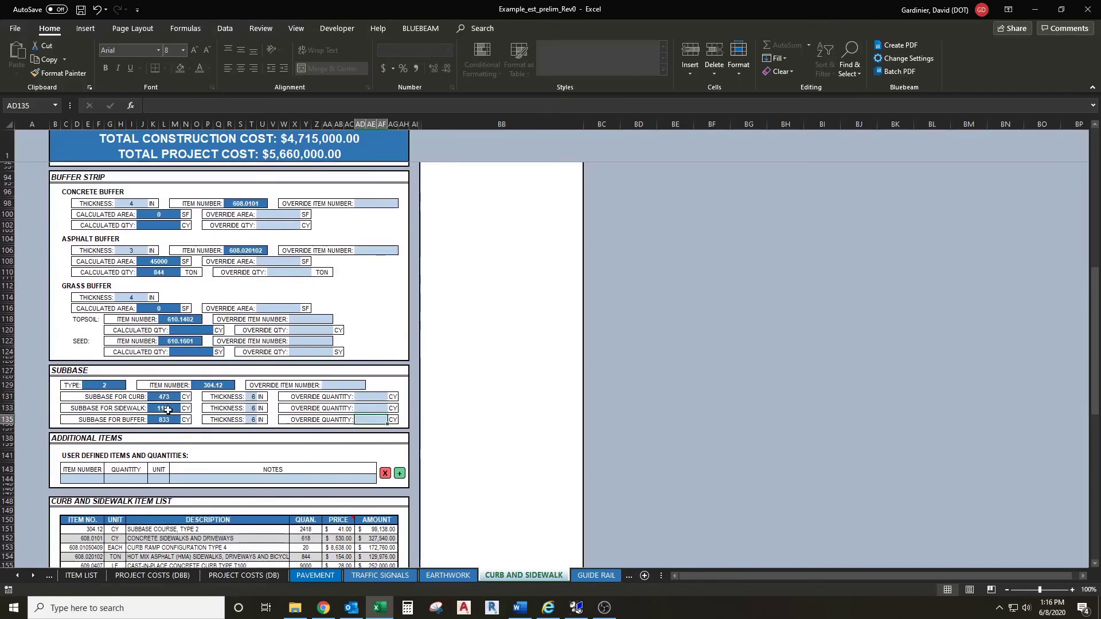
{"action": "scroll", "coordinate": [167, 410], "scroll_direction": "up", "scroll_amount": 2}
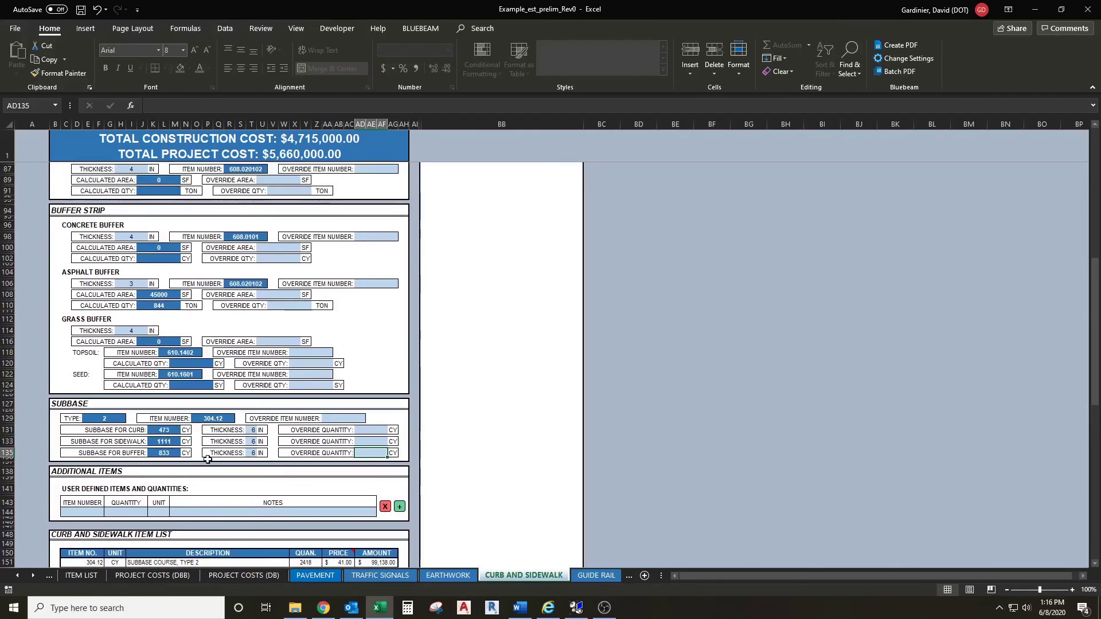
{"action": "scroll", "coordinate": [208, 460], "scroll_direction": "down", "scroll_amount": 3}
{"action": "scroll", "coordinate": [208, 410], "scroll_direction": "down", "scroll_amount": 2}
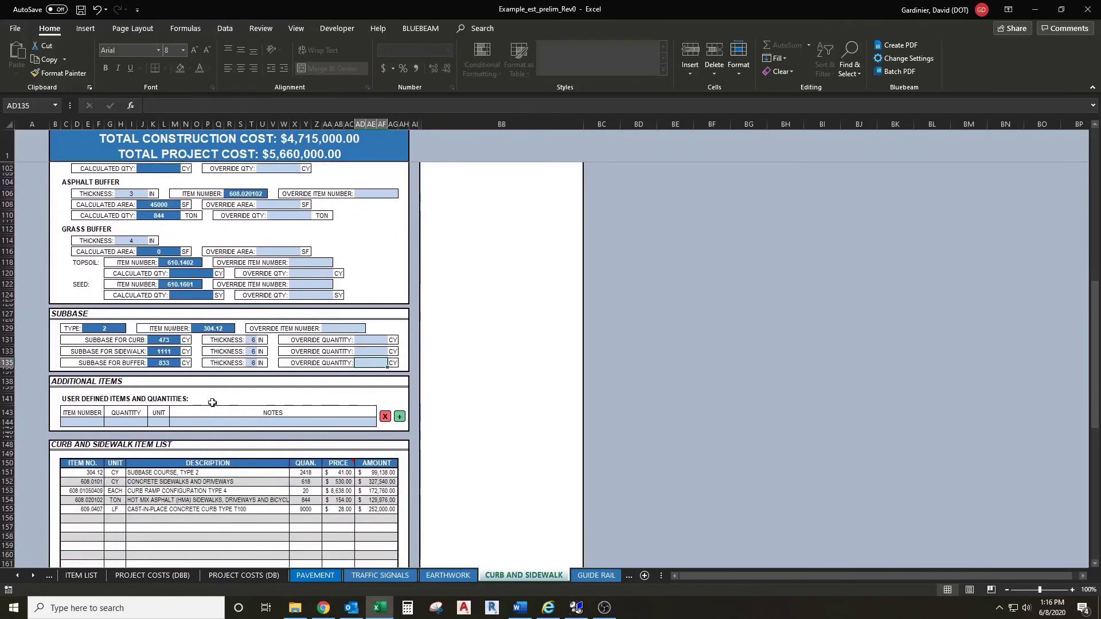
In the Additional Items row, enter user-defined item 203.02 with quantity 500 CY.
{"action": "scroll", "coordinate": [217, 399], "scroll_direction": "down", "scroll_amount": 3}
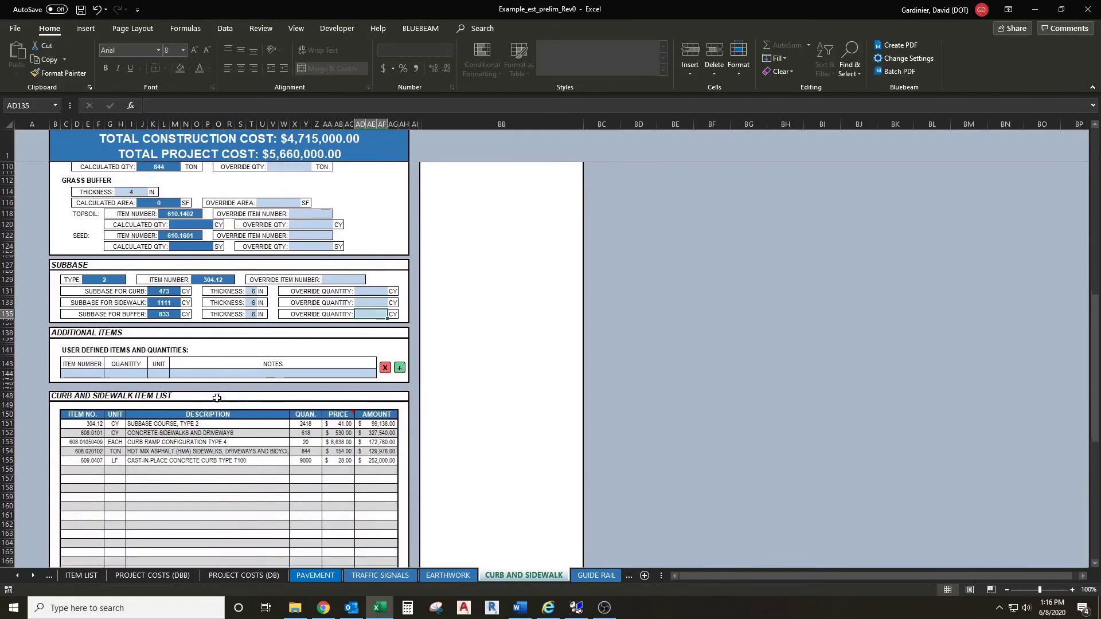
{"action": "scroll", "coordinate": [153, 347], "scroll_direction": "down", "scroll_amount": 2}
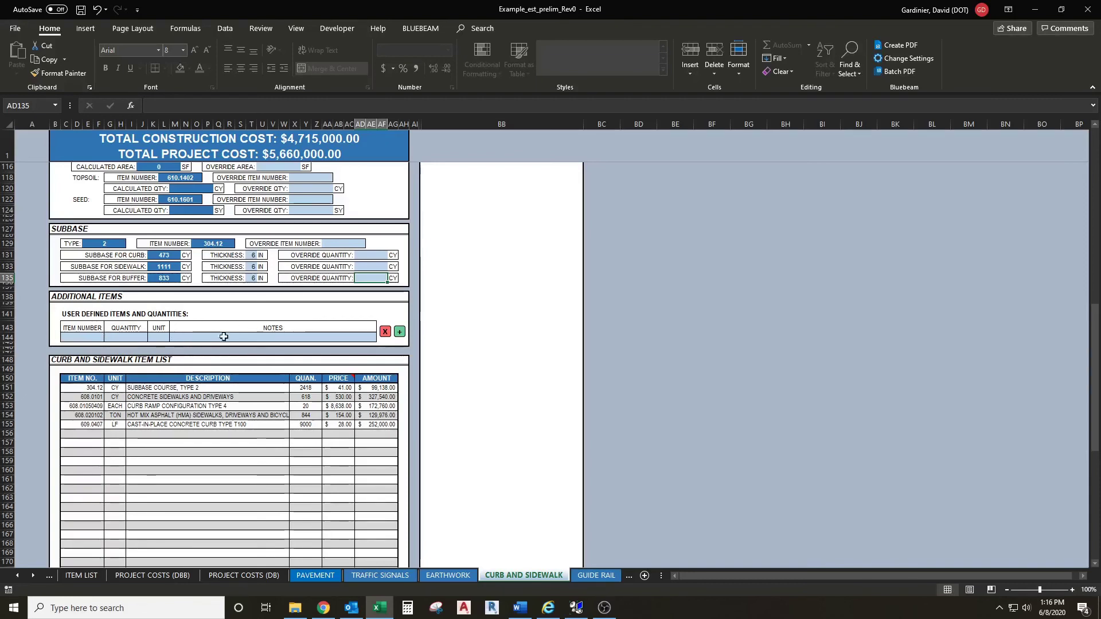
{"action": "left_click", "coordinate": [81, 337]}
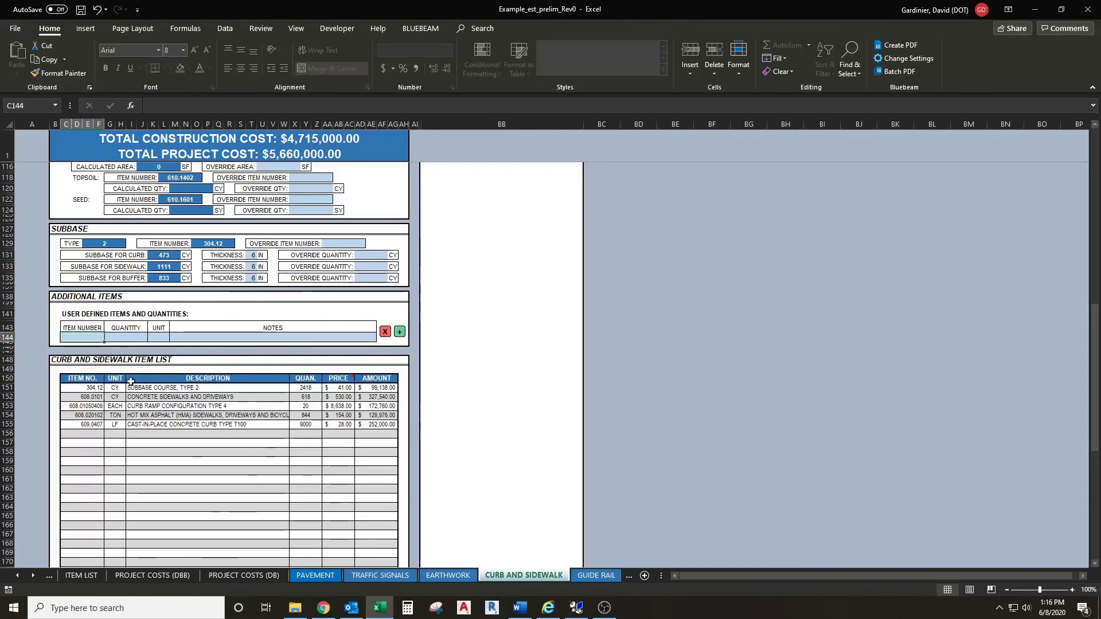
{"action": "type", "text": "203.02"}
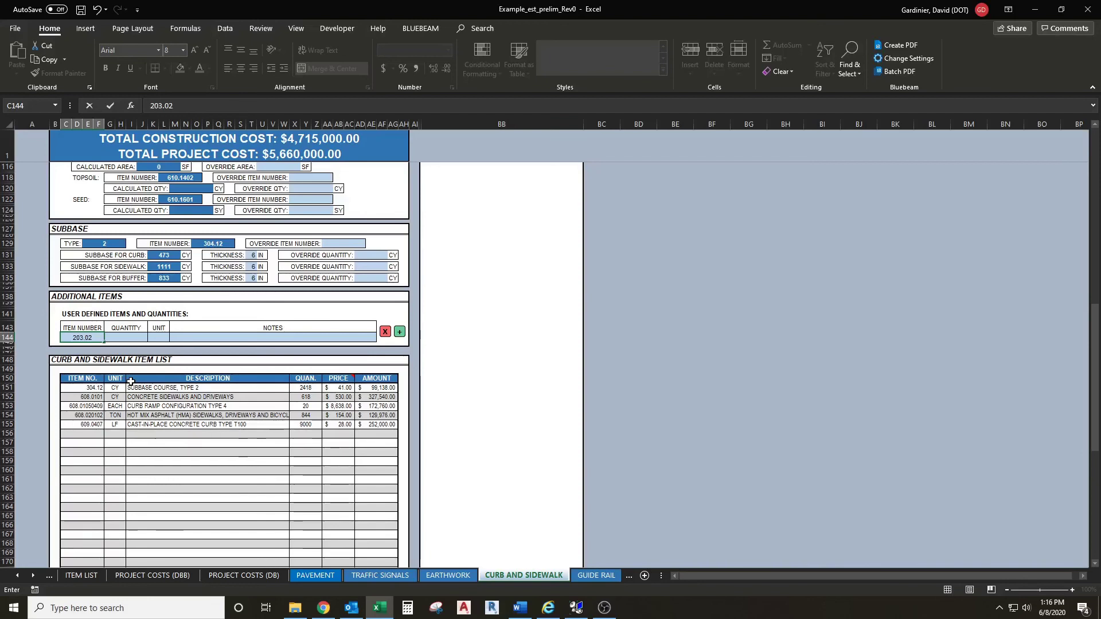
{"action": "key", "text": "Tab"}
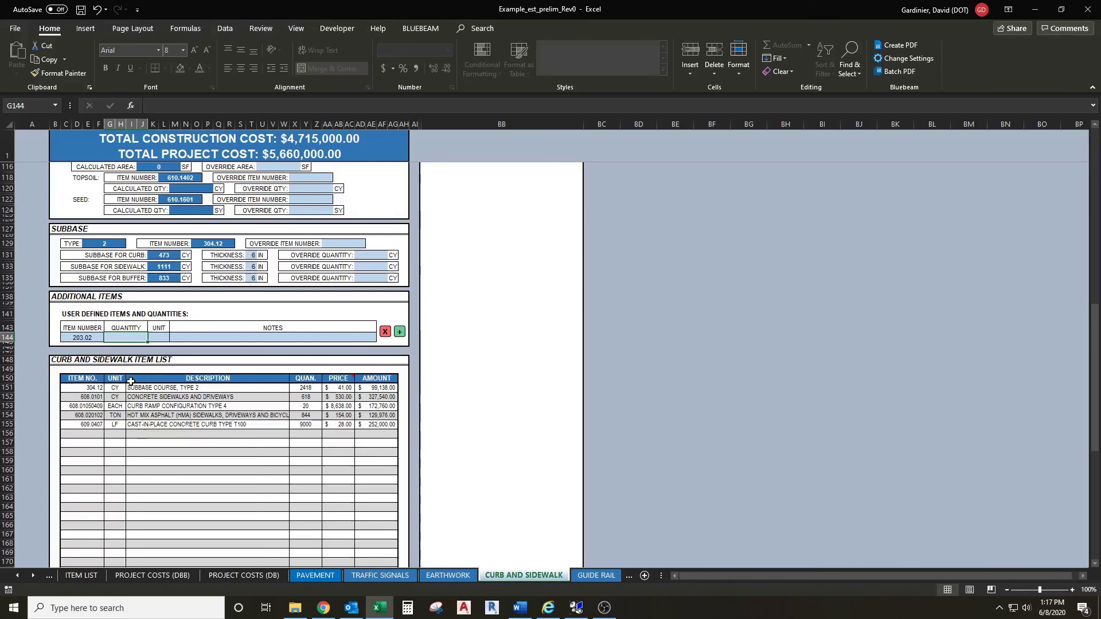
{"action": "type", "text": "500"}
{"action": "key", "text": "Tab"}
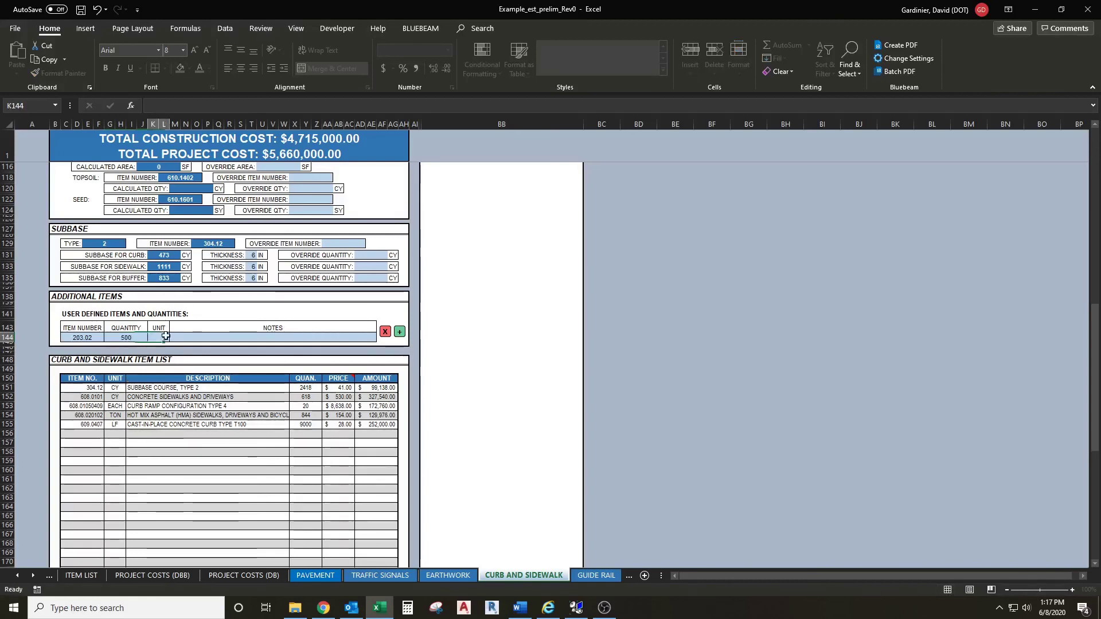
{"action": "type", "text": "CY"}
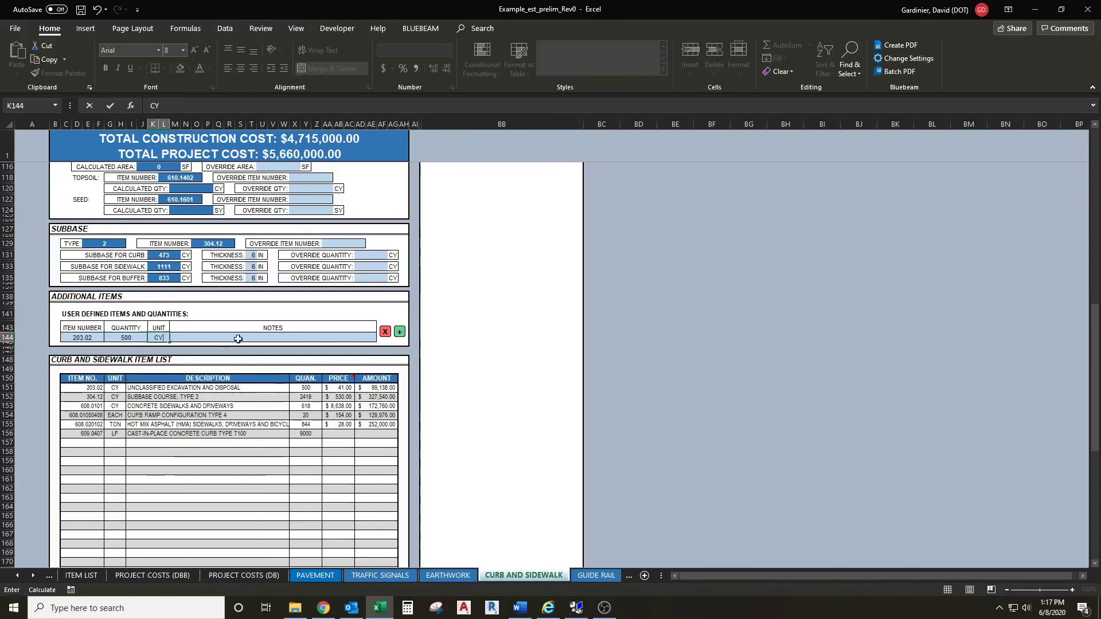
{"action": "key", "text": "Tab"}
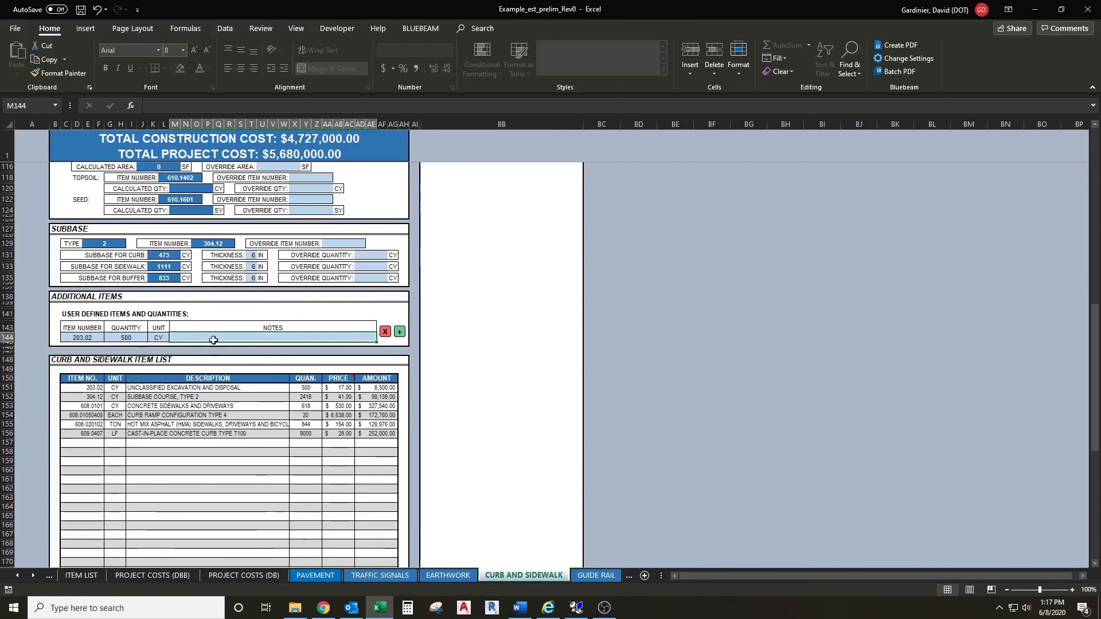
Add the note 'Excavation for sidewalk' to item 203.02.
{"action": "scroll", "coordinate": [211, 343], "scroll_direction": "down", "scroll_amount": 2}
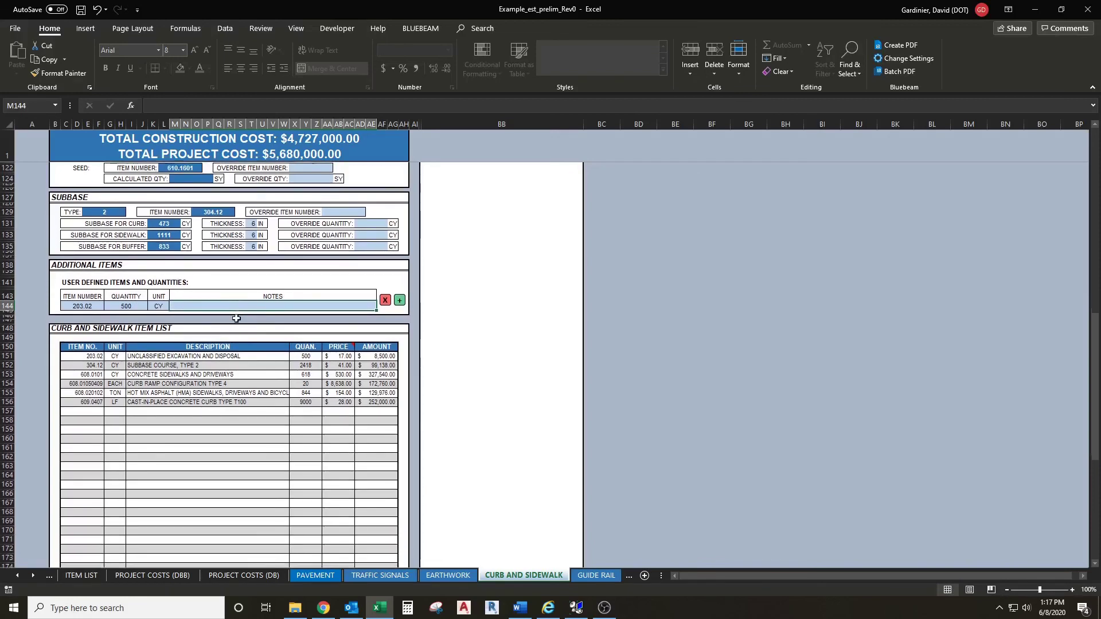
{"action": "type", "text": "E"}
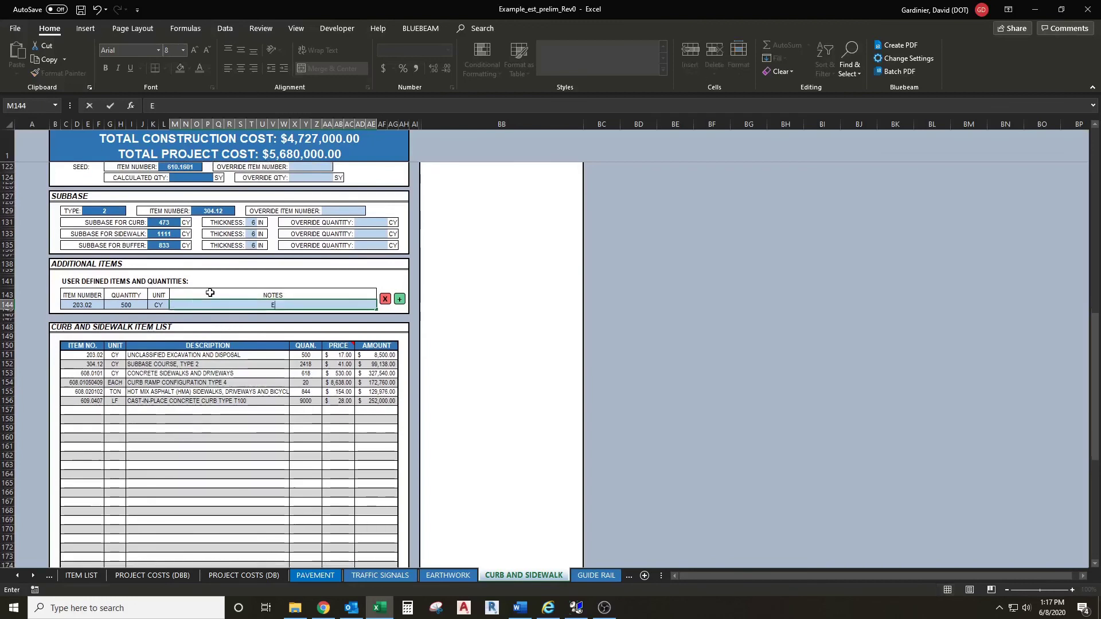
{"action": "type", "text": "xcava"}
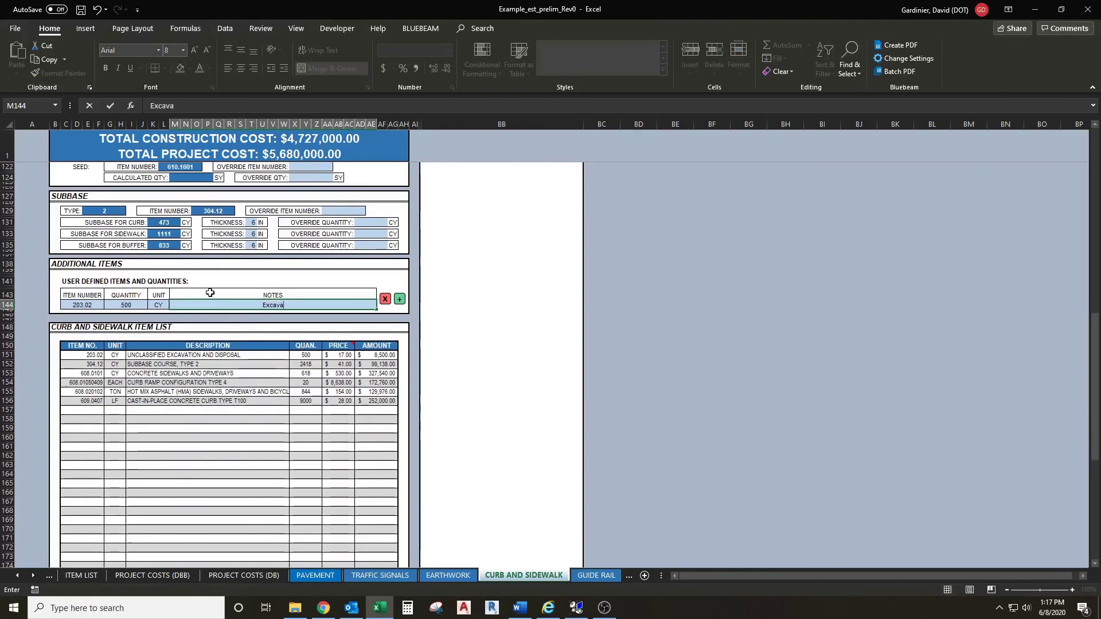
{"action": "type", "text": "tgio"}
{"action": "key", "text": "BackSpace"}
{"action": "key", "text": "BackSpace"}
{"action": "key", "text": "BackSpace"}
{"action": "type", "text": "ion "}
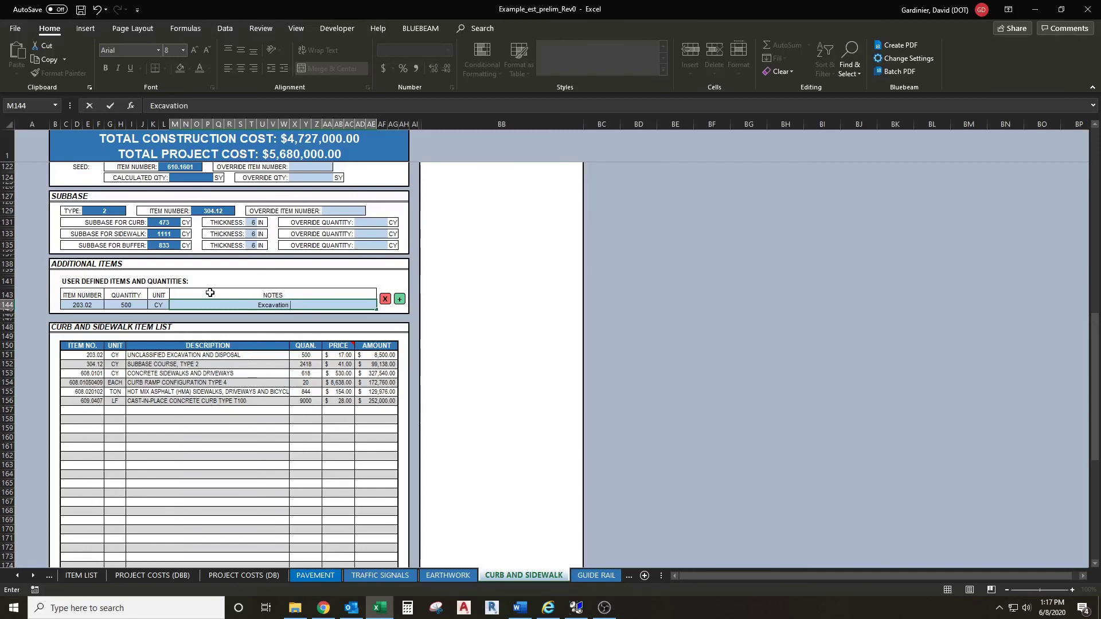
{"action": "type", "text": "for sidewalk"}
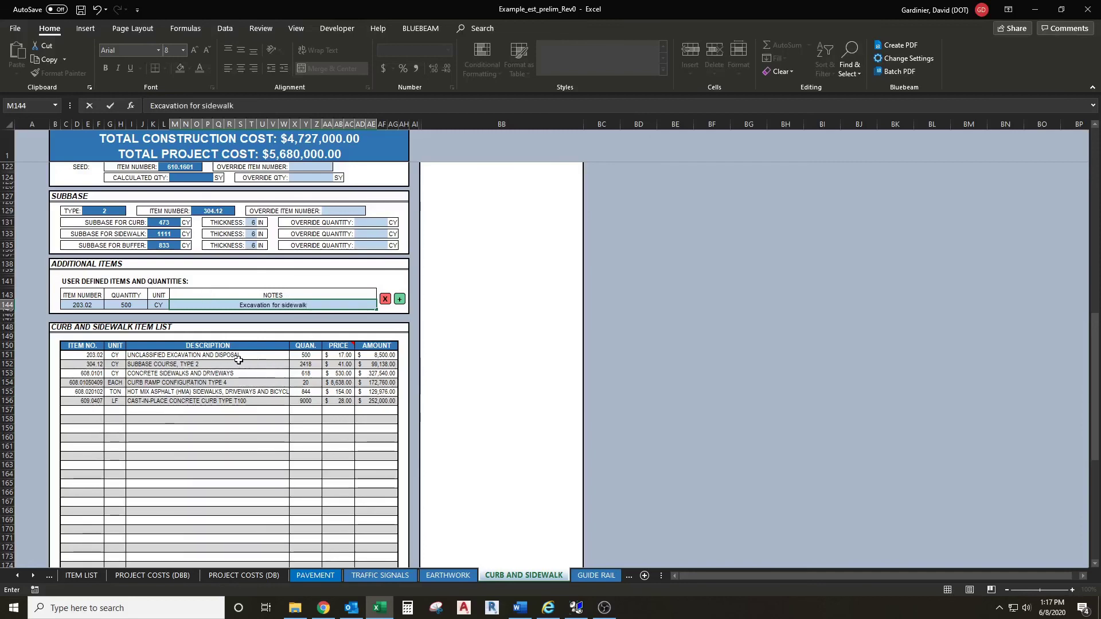
Commit the note and check the CURB AND SIDEWALK TOTAL SUM formula, now $989,914.00.
{"action": "left_click", "coordinate": [180, 354]}
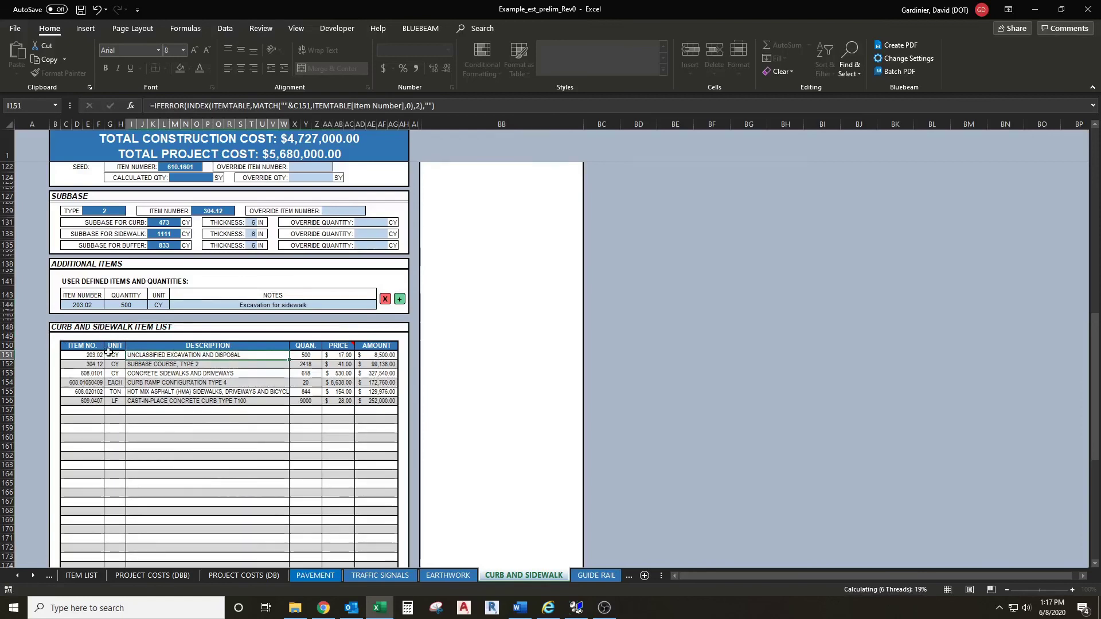
{"action": "scroll", "coordinate": [384, 359], "scroll_direction": "down", "scroll_amount": 2}
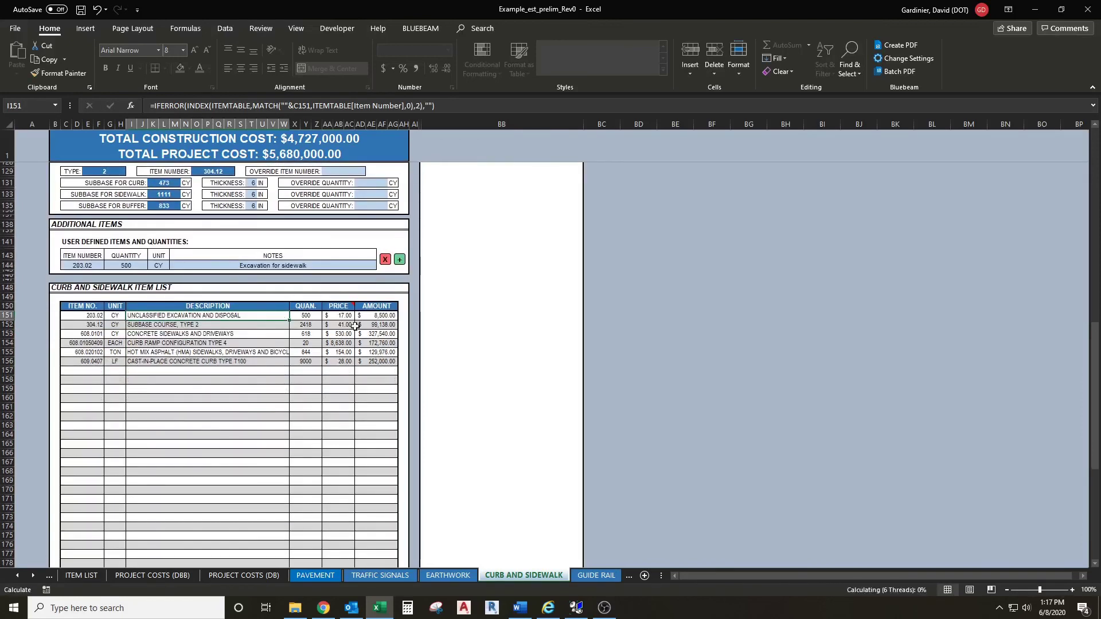
{"action": "scroll", "coordinate": [353, 325], "scroll_direction": "down", "scroll_amount": 1}
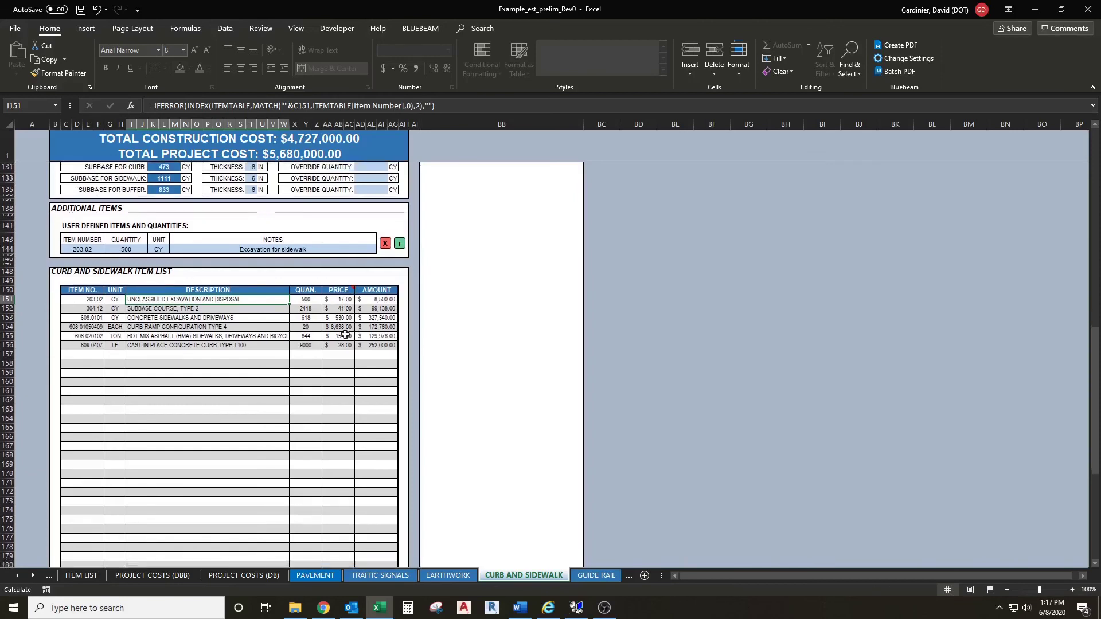
{"action": "scroll", "coordinate": [342, 352], "scroll_direction": "down", "scroll_amount": 2}
{"action": "scroll", "coordinate": [341, 353], "scroll_direction": "down", "scroll_amount": 10}
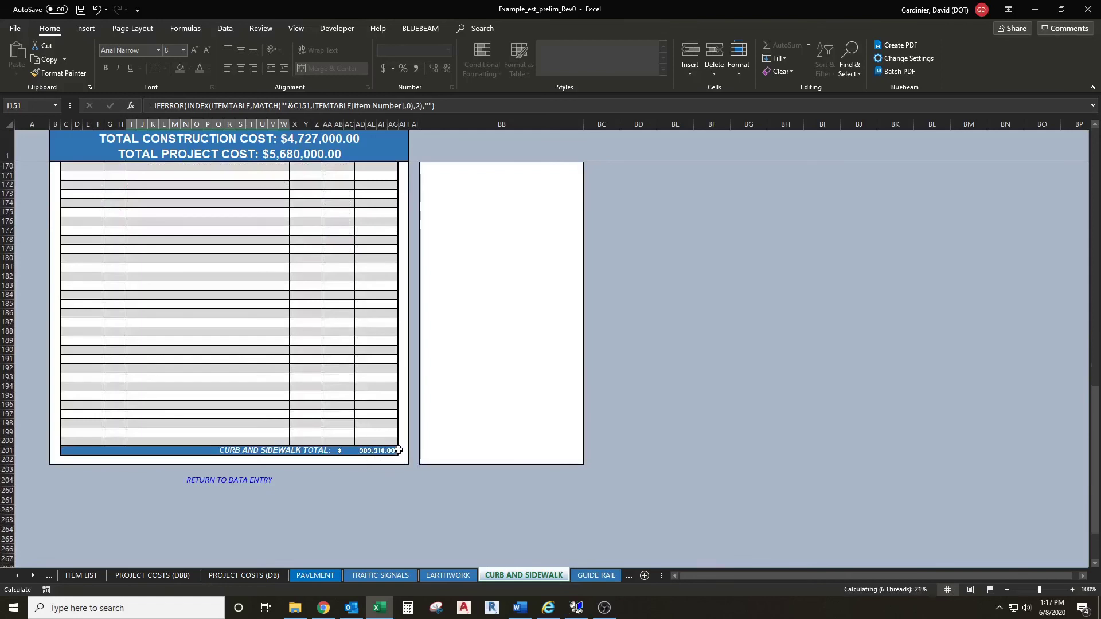
{"action": "left_click", "coordinate": [380, 451]}
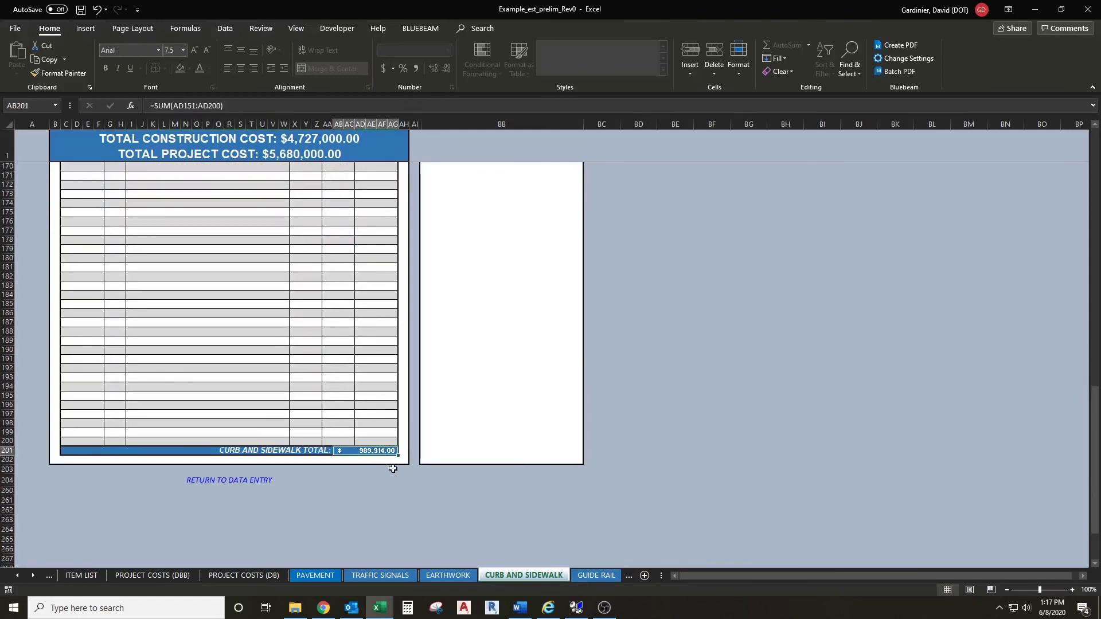
{"action": "left_click", "coordinate": [17, 575]}
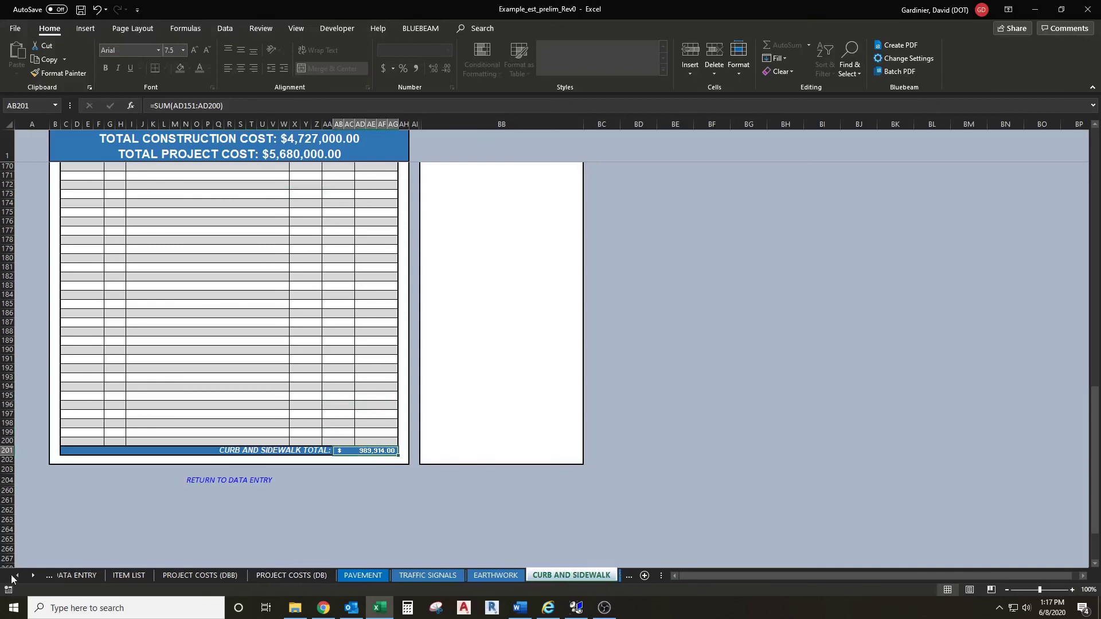
On DATA ENTRY, confirm the $989,914.00 itemized subtotal and $1,014,914.00 Curb and Sidewalk total.
{"action": "left_click", "coordinate": [87, 575]}
{"action": "scroll", "coordinate": [455, 417], "scroll_direction": "down", "scroll_amount": 2}
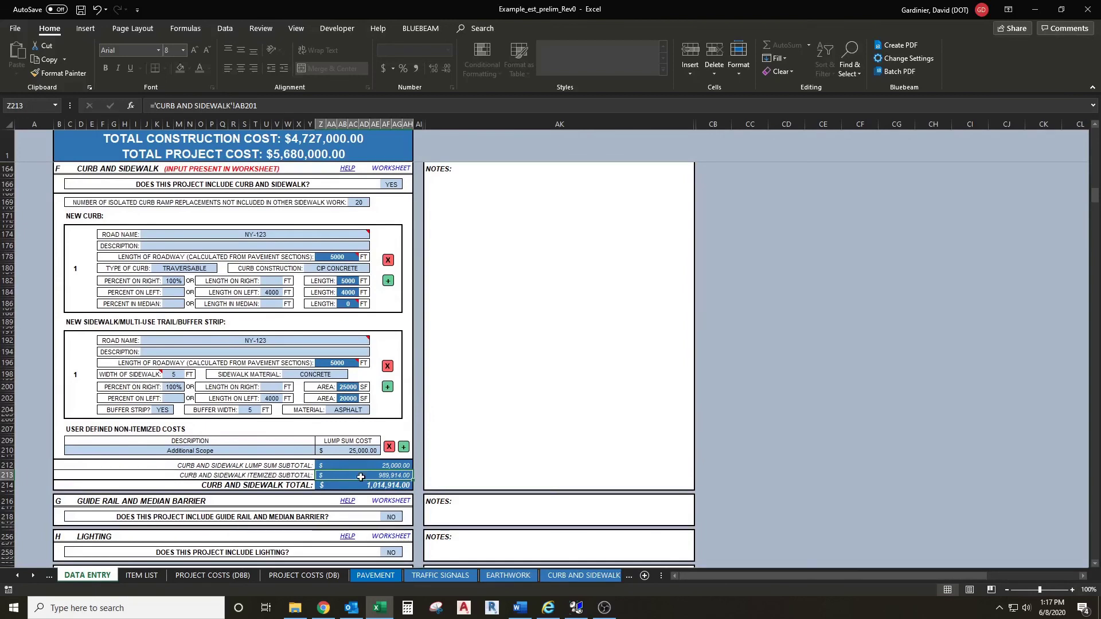
{"action": "left_click", "coordinate": [244, 487]}
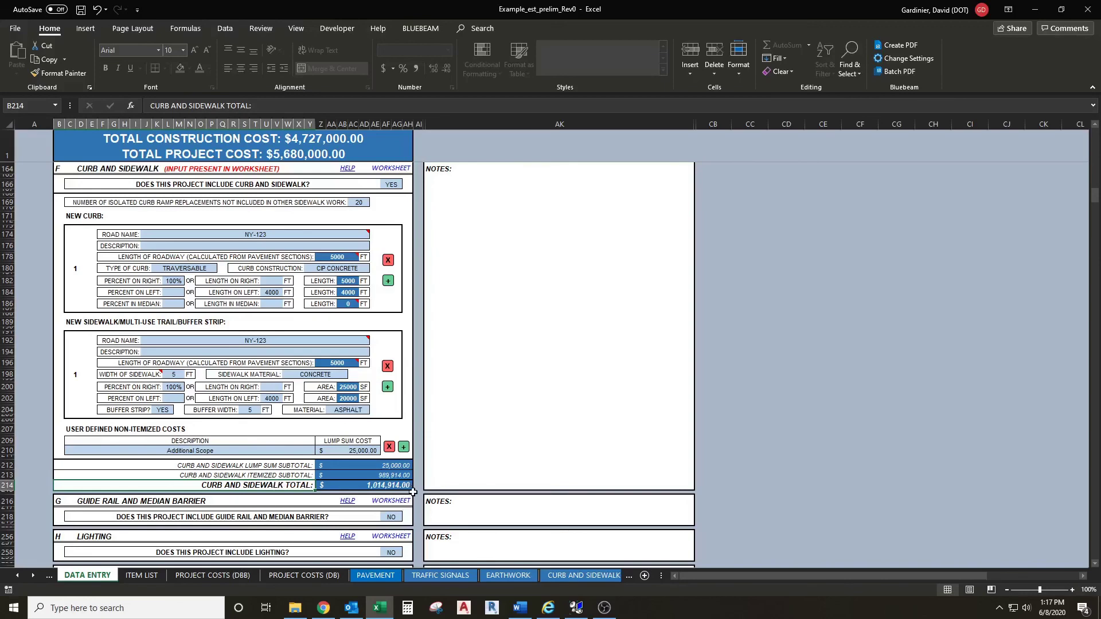
{"action": "scroll", "coordinate": [405, 487], "scroll_direction": "down", "scroll_amount": 2}
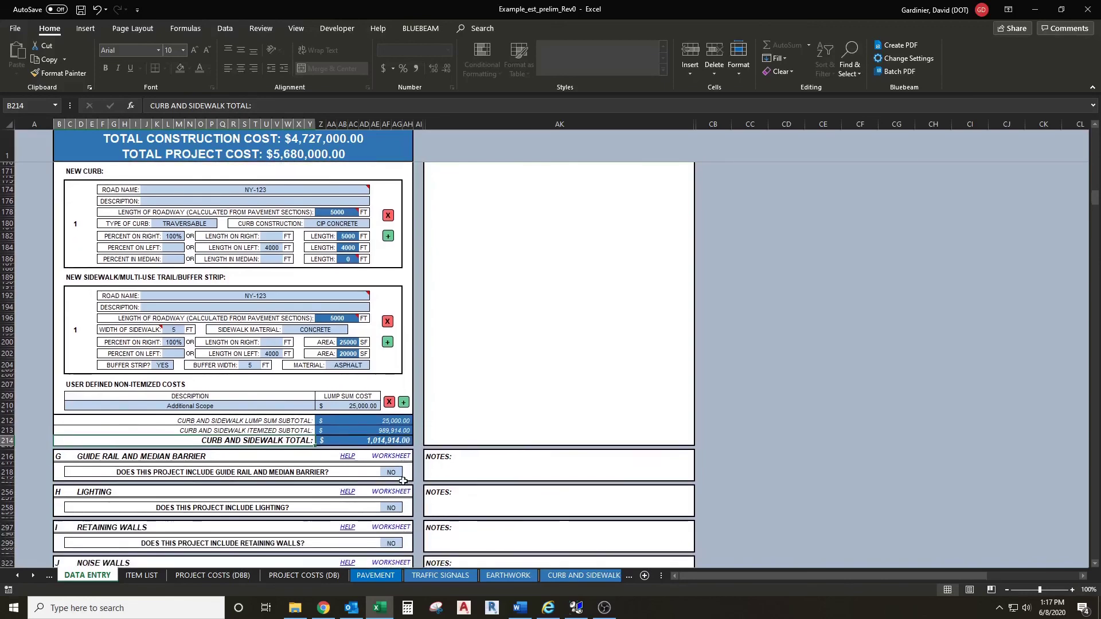